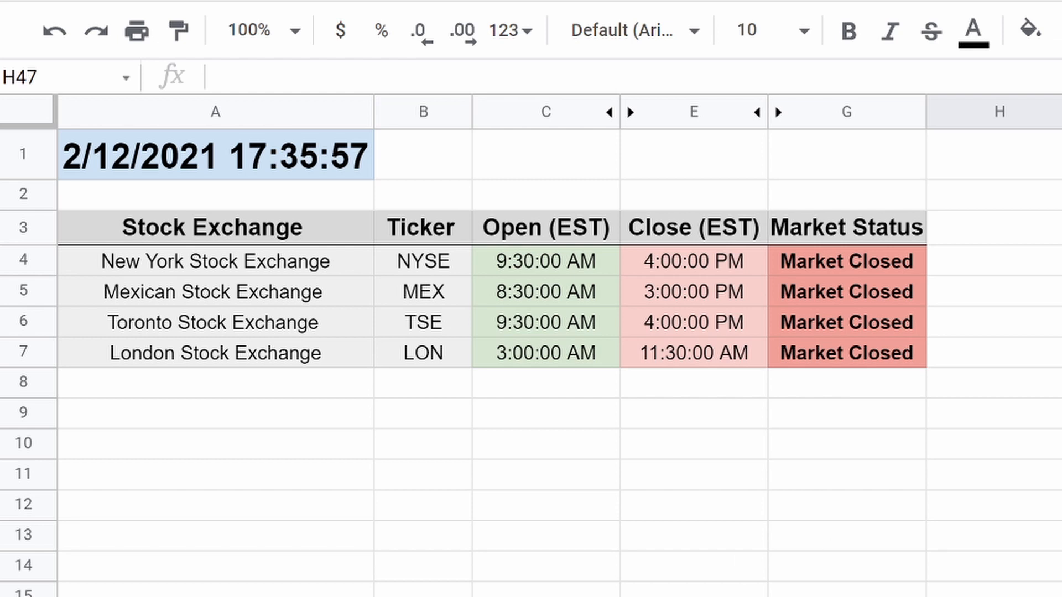
Switch to the How it Works sheet, which shows NYSE open and close times as hour, minute and second.
left_click(338, 581)
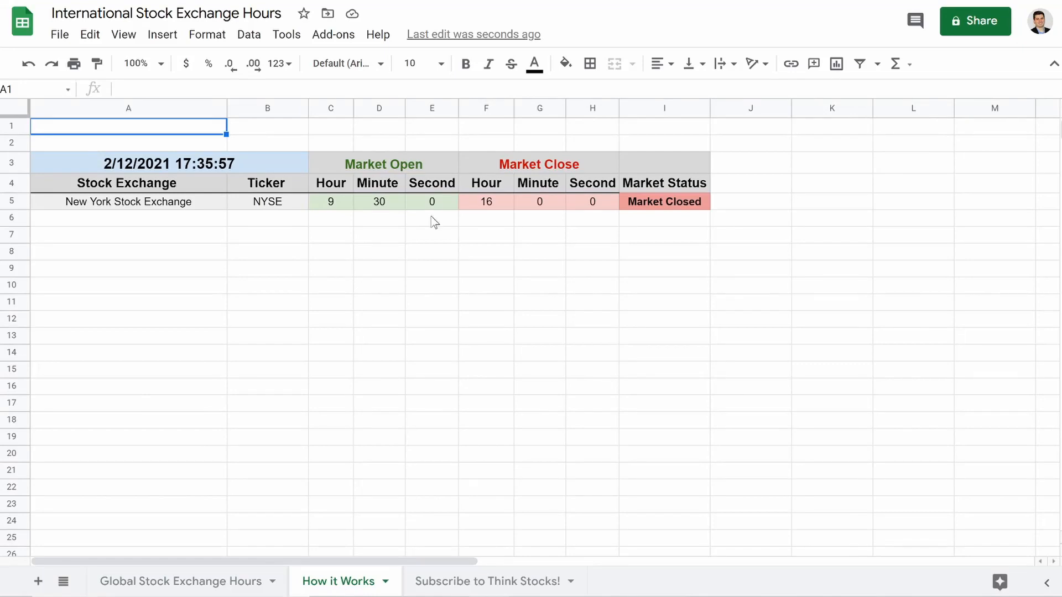
left_click(467, 206)
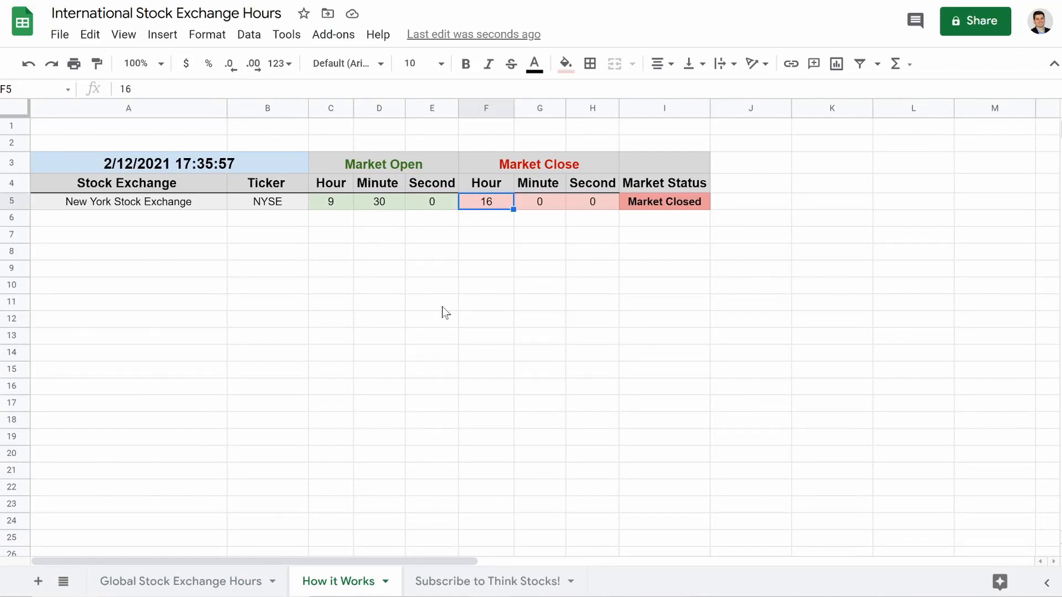
left_click(442, 308)
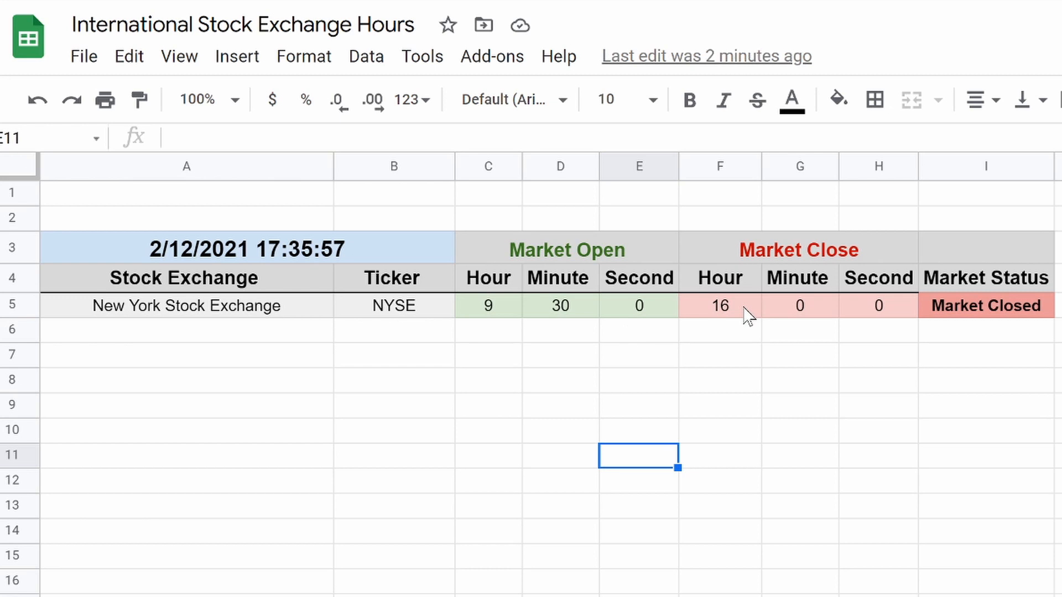
left_click(827, 541)
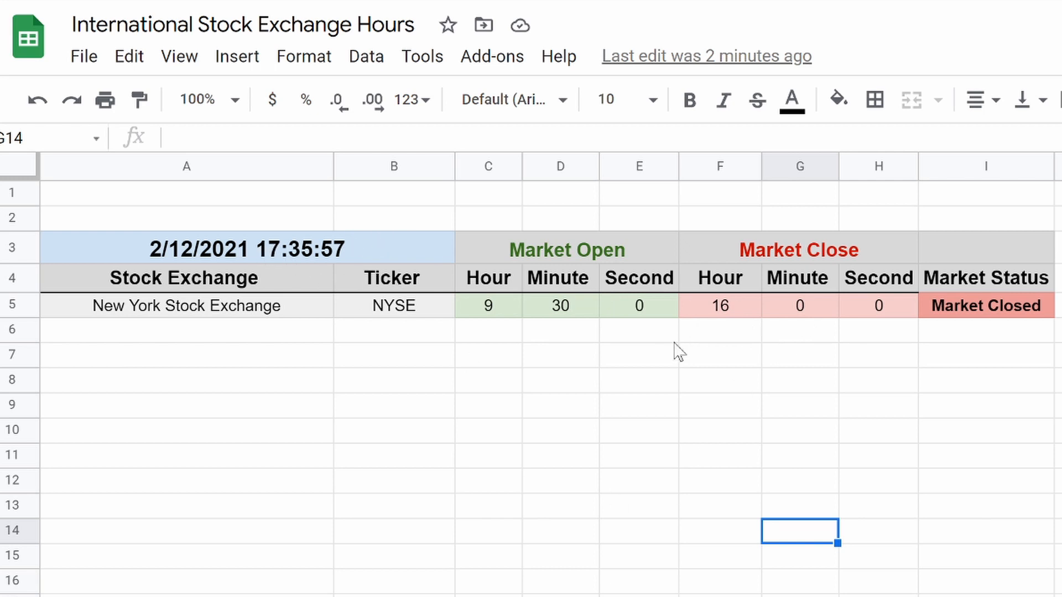
left_click(722, 307)
type("18")
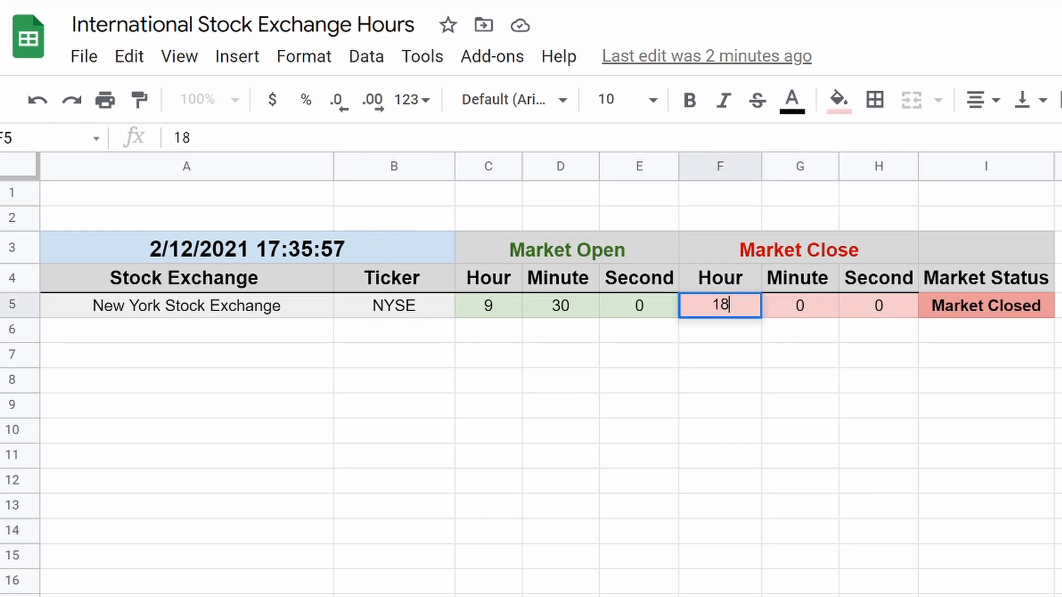
key("Return")
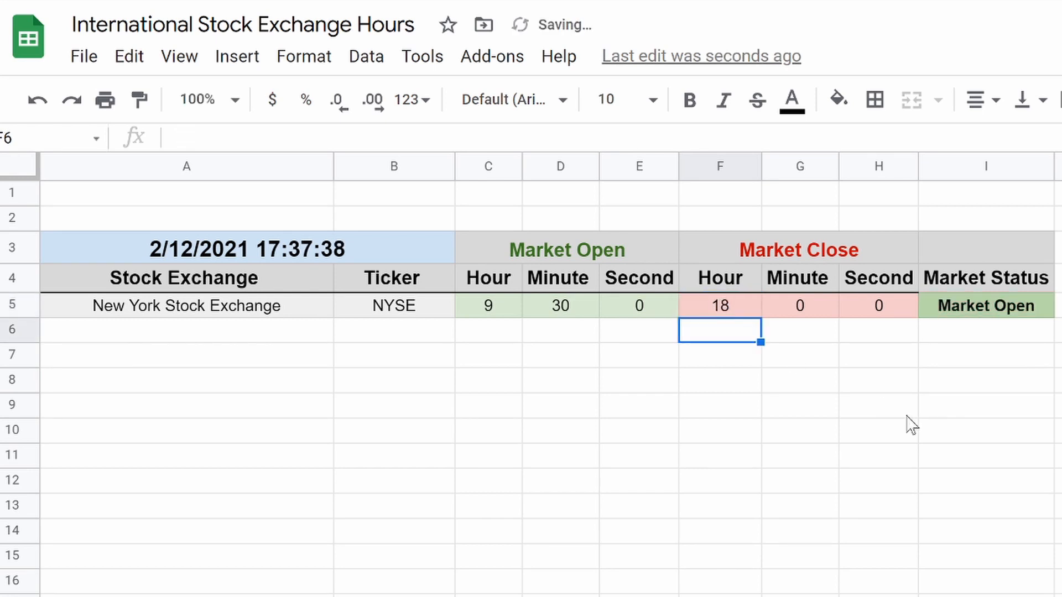
left_click(721, 309)
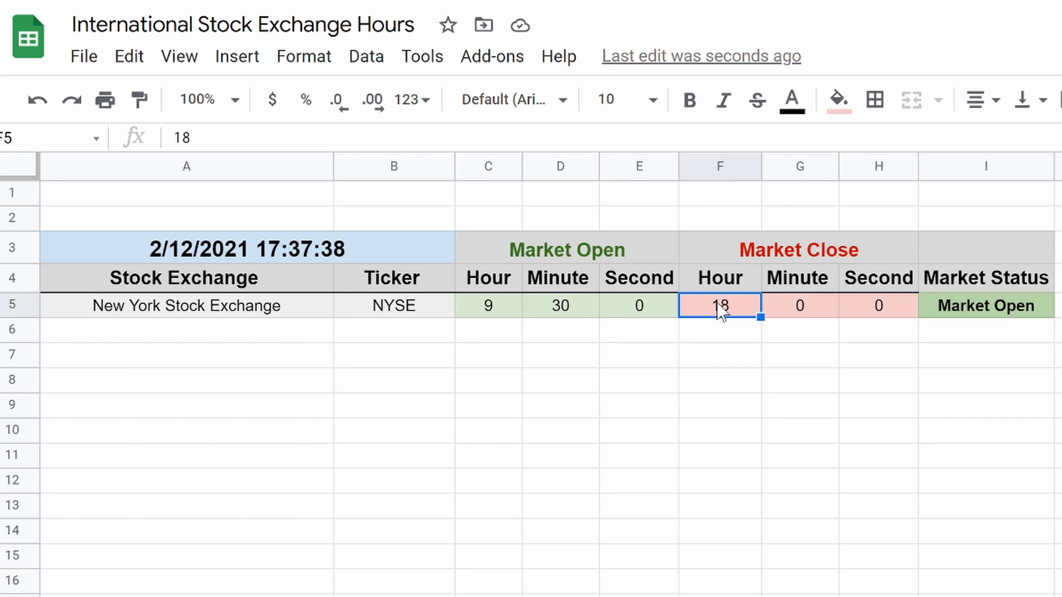
type("16")
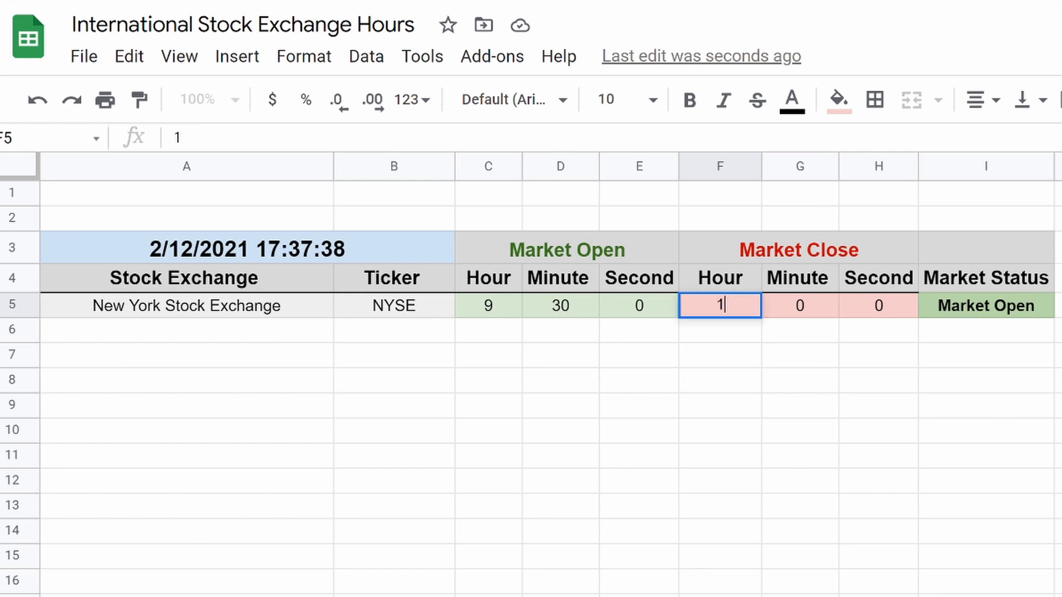
key("Return")
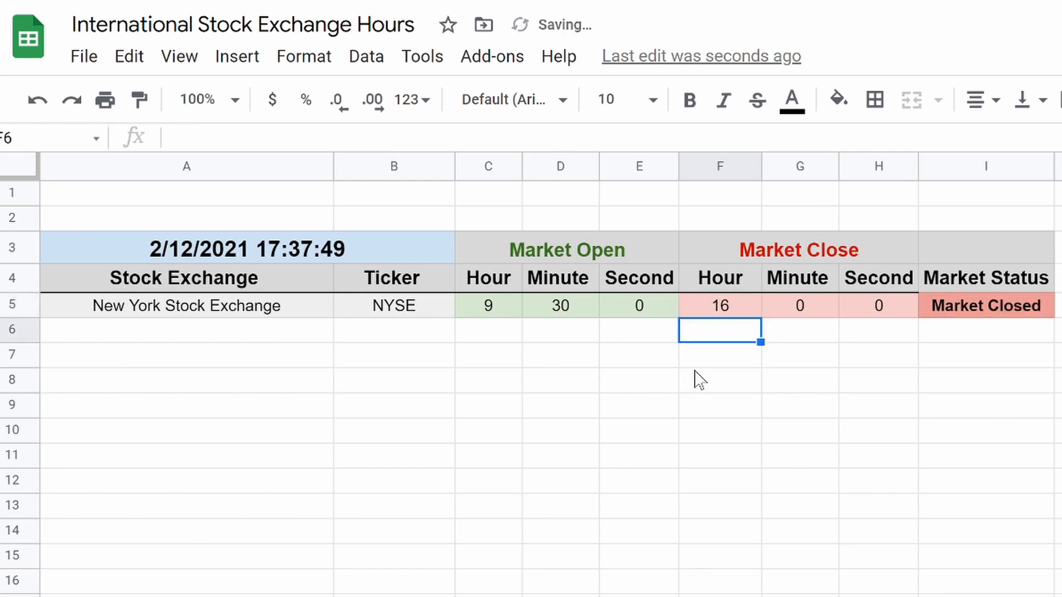
left_click(951, 366)
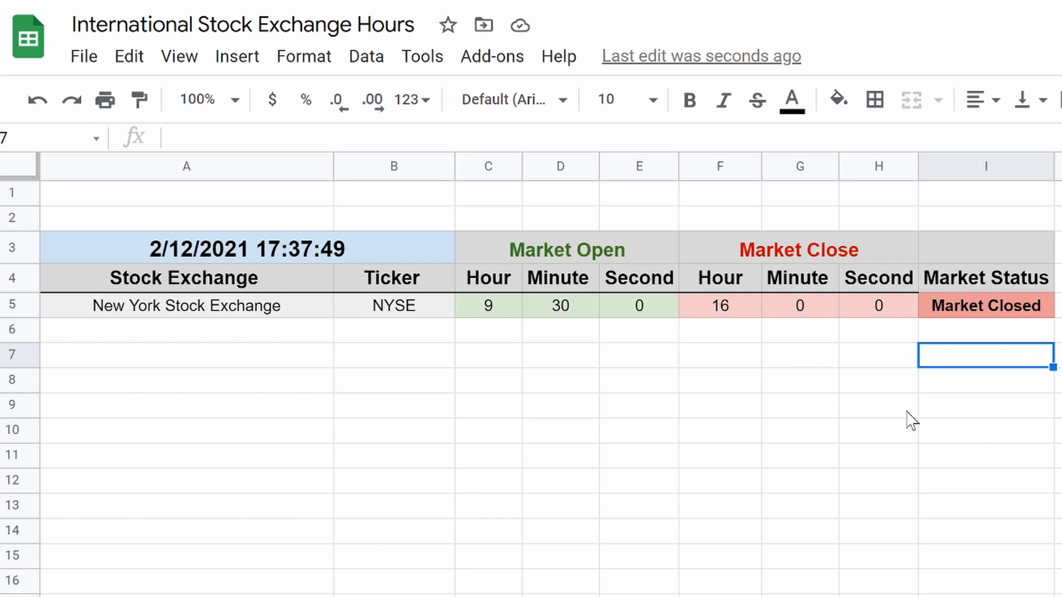
type("is")
key("BackSpace")
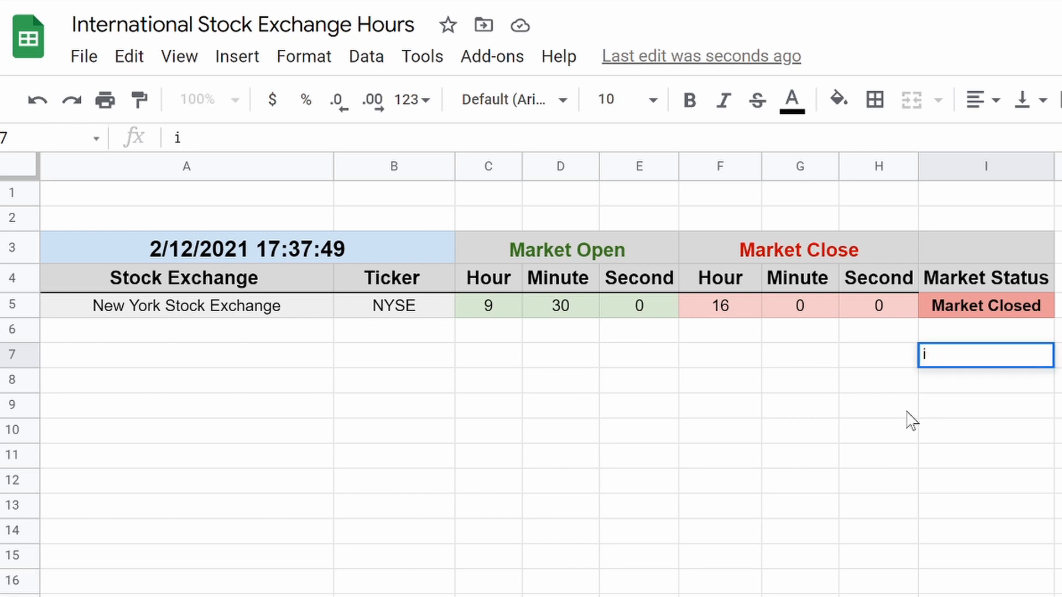
key("BackSpace")
scroll(956, 497, "right", 5)
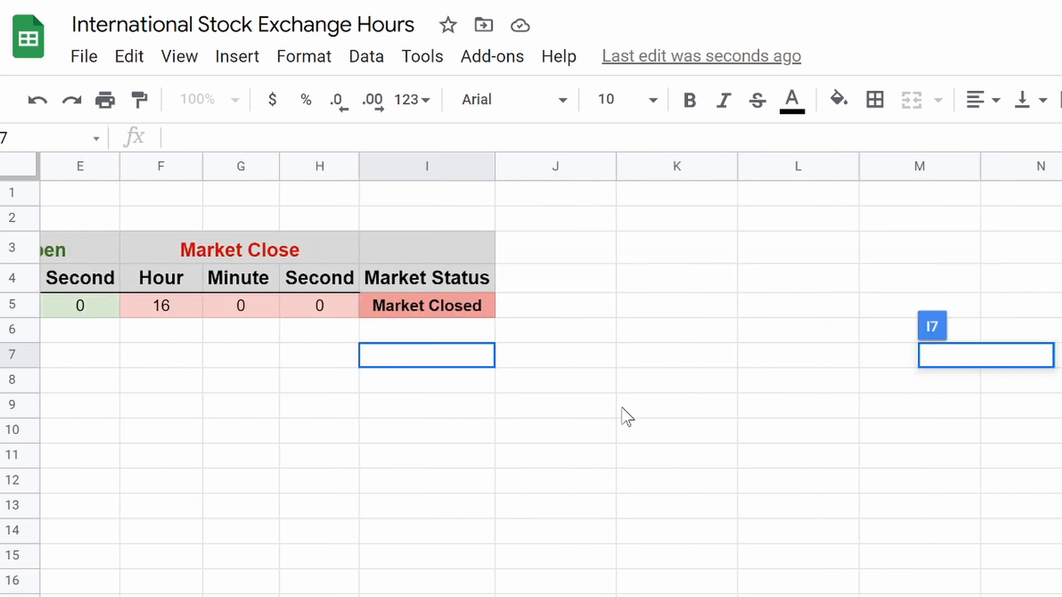
left_click(603, 382)
Widen column J and enter the notes 'is it before 930amEST', 'is it after 930am EST', 'is it Before 4pmEST'.
left_click_drag(614, 163, 1026, 166)
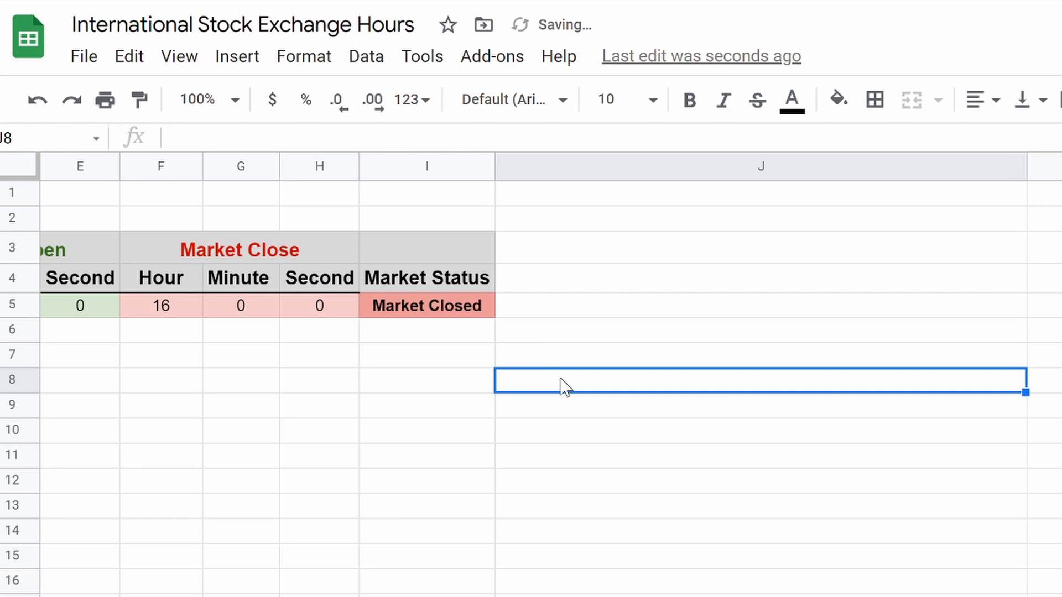
type("is it b")
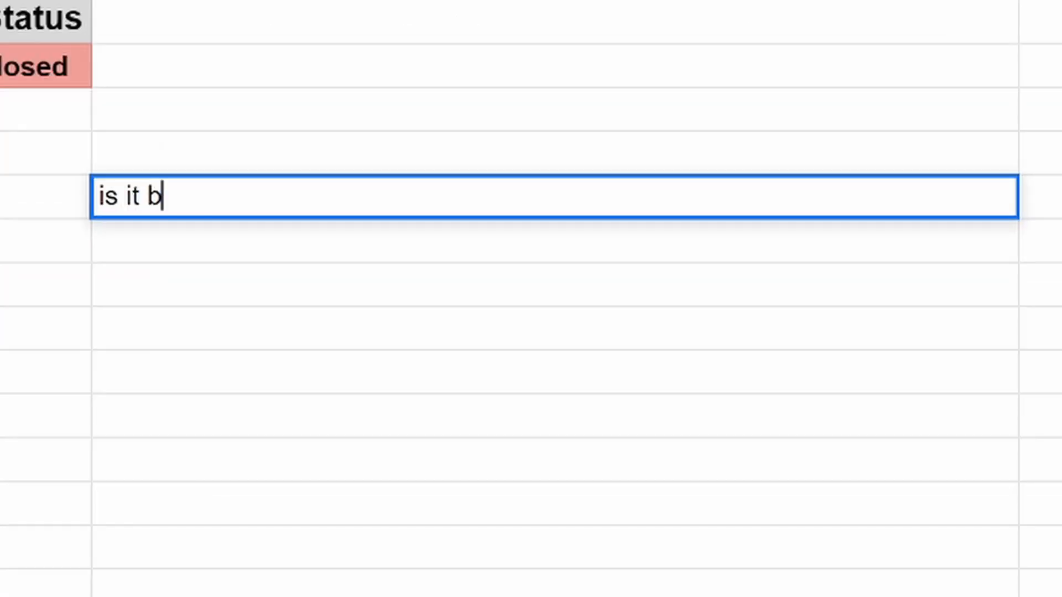
type("efore 930")
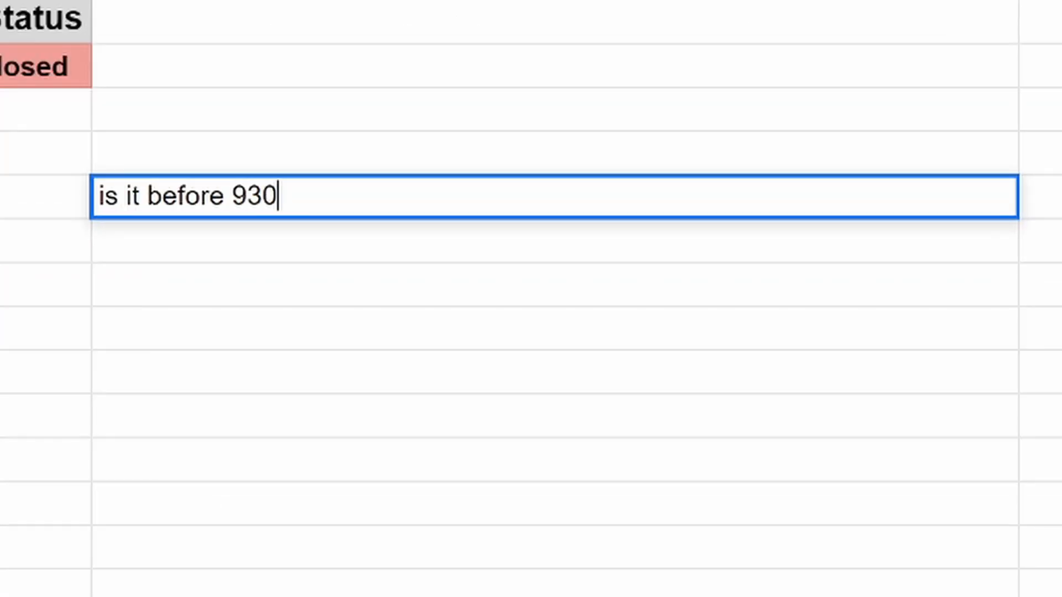
type("amEST")
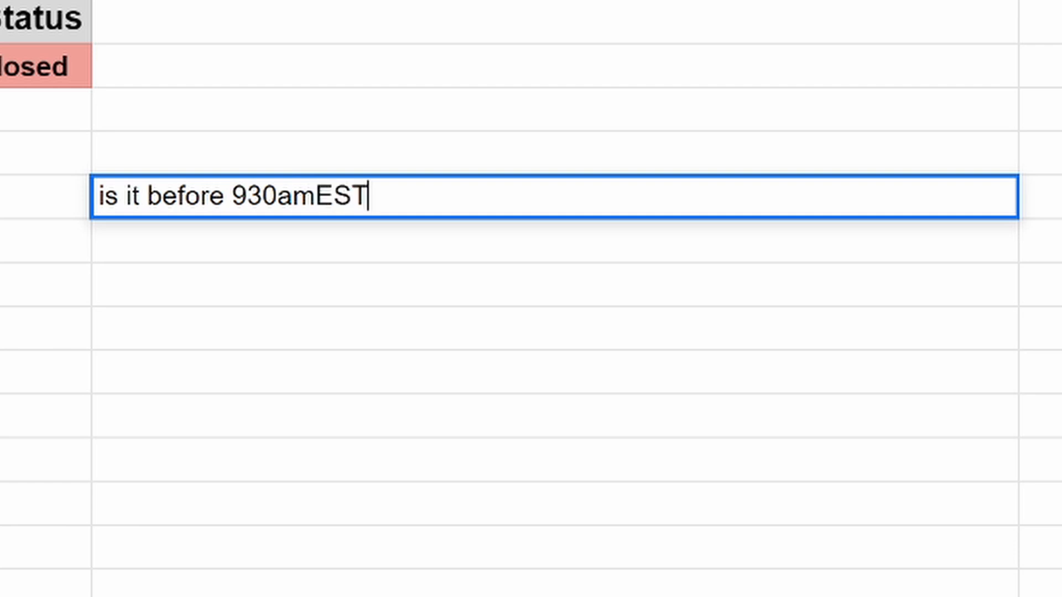
key("Return")
type("is")
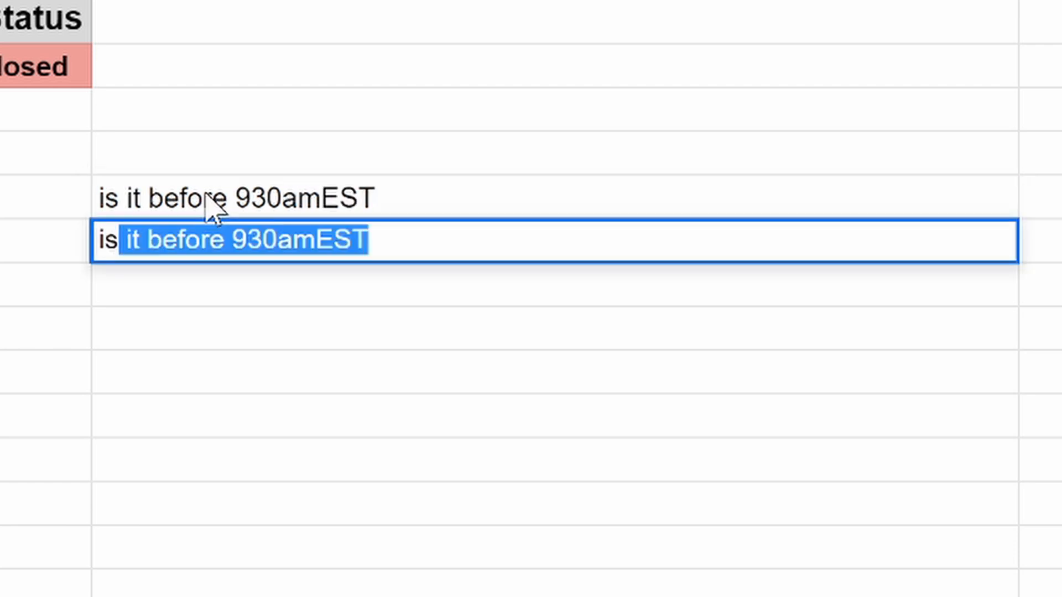
type(" it after 930")
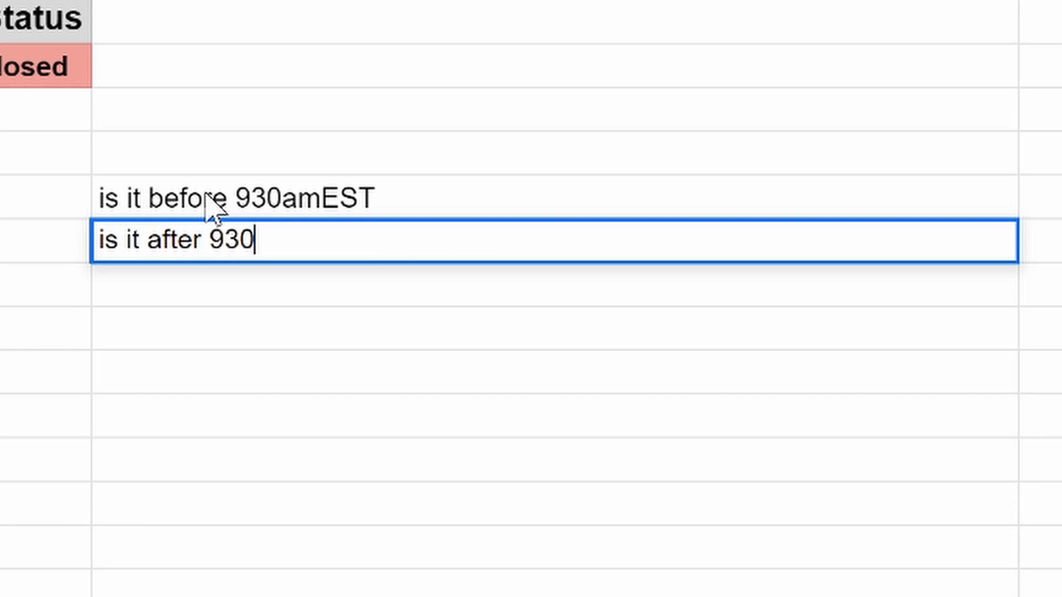
type("am EST")
key("Return")
type("is it ")
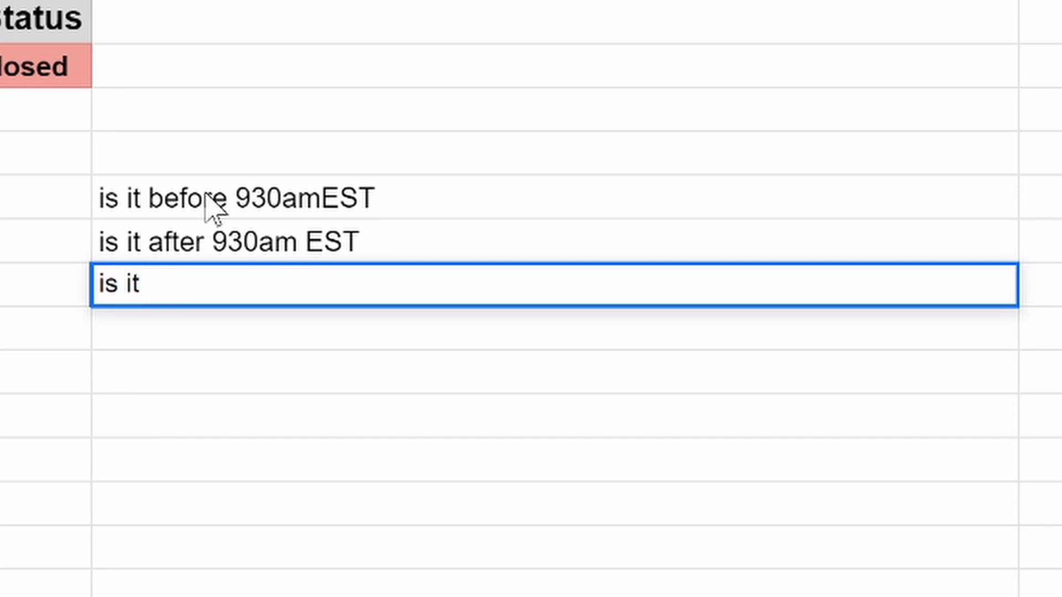
type("Before ")
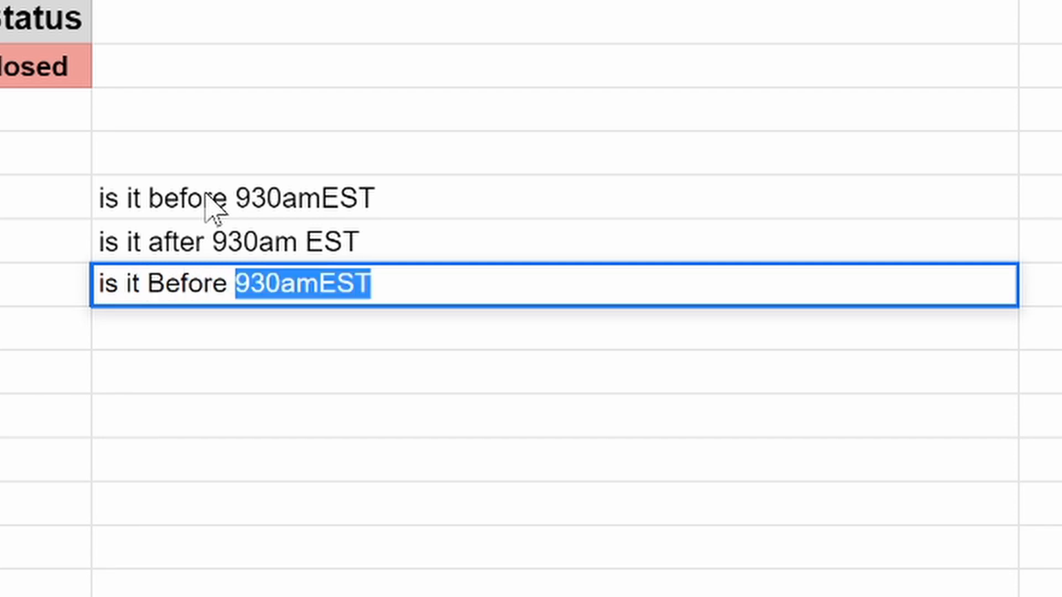
type("4")
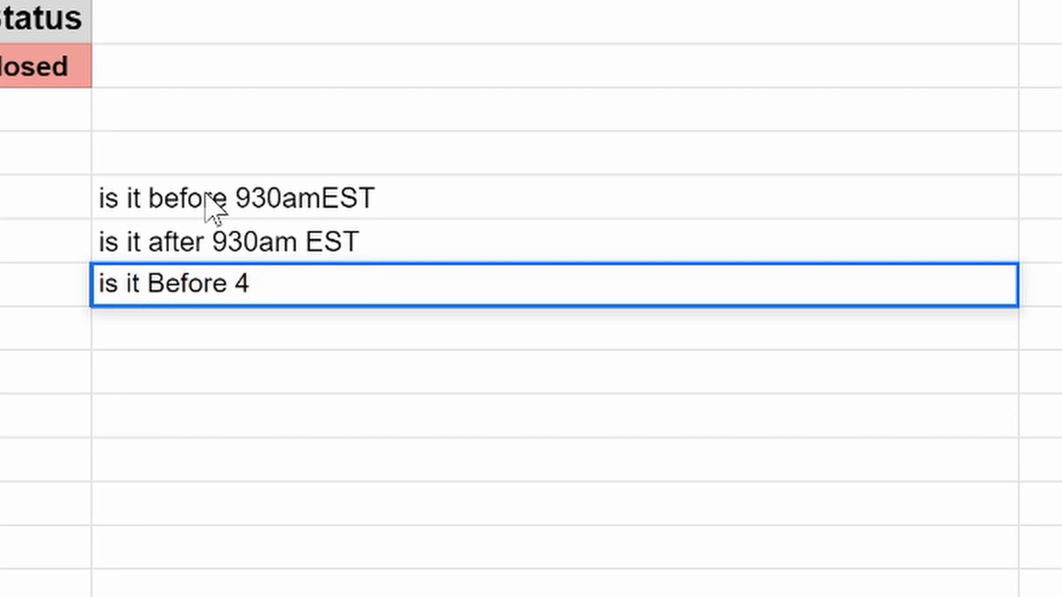
type("pmEST")
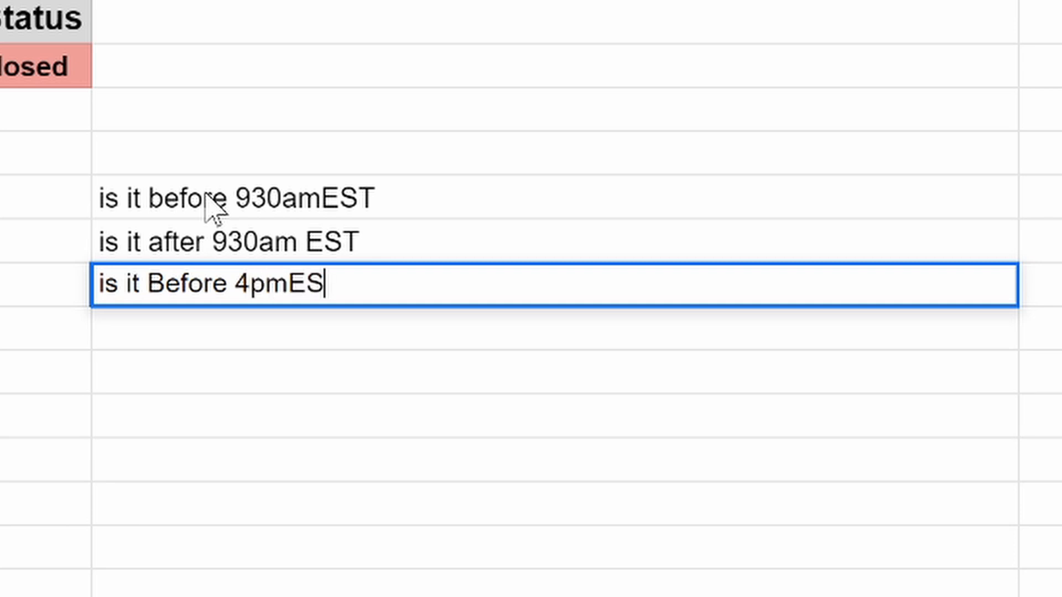
key("Return")
Add the notes 'is it after 4pmEST' and 'is it a weekend' below them.
type("is it ")
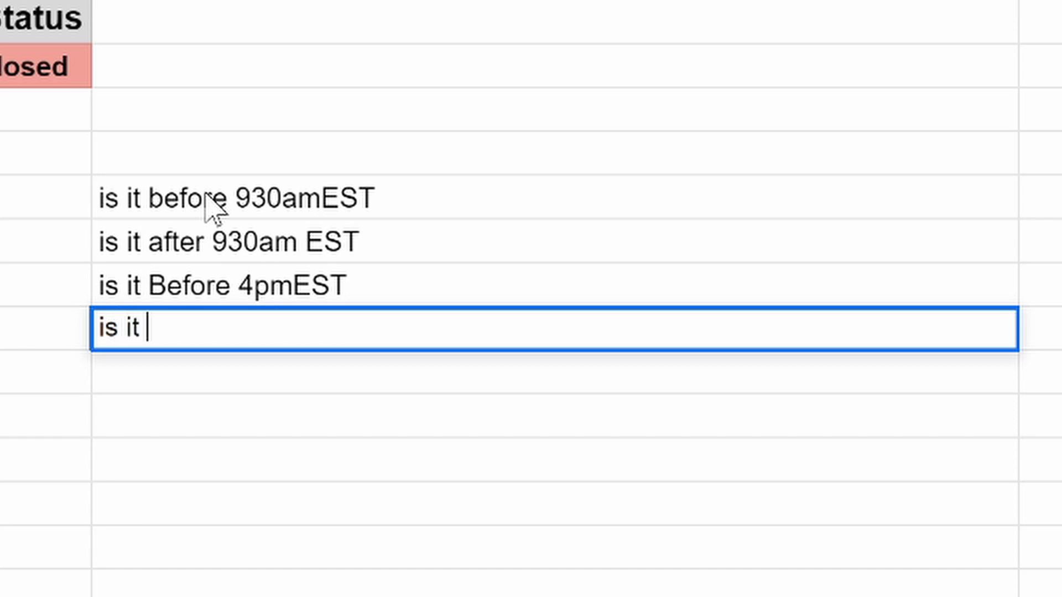
type("afrter")
key("BackSpace")
key("BackSpace")
key("BackSpace")
key("BackSpace")
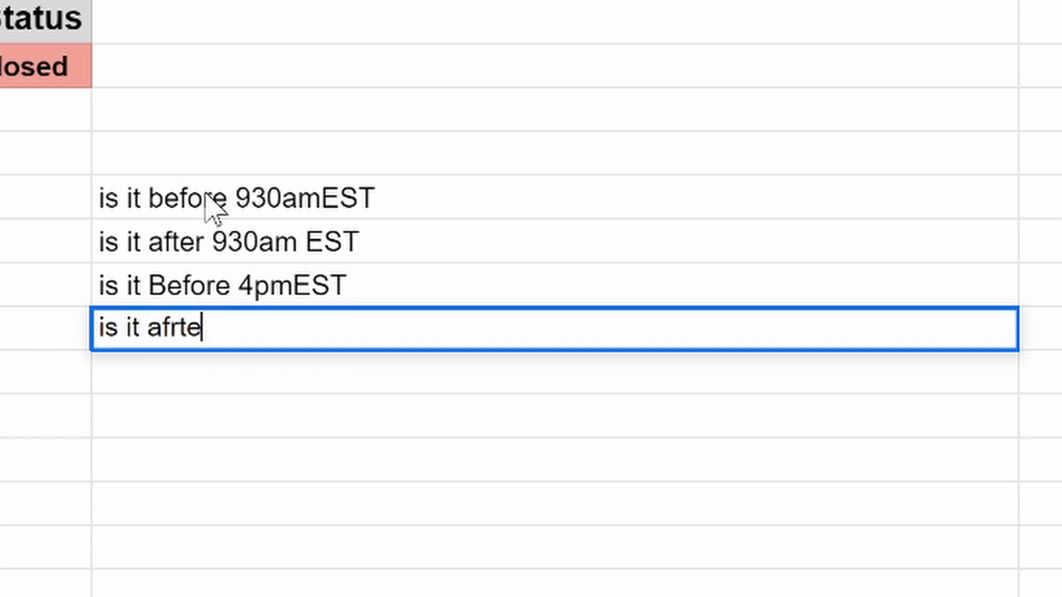
type("ter 4p")
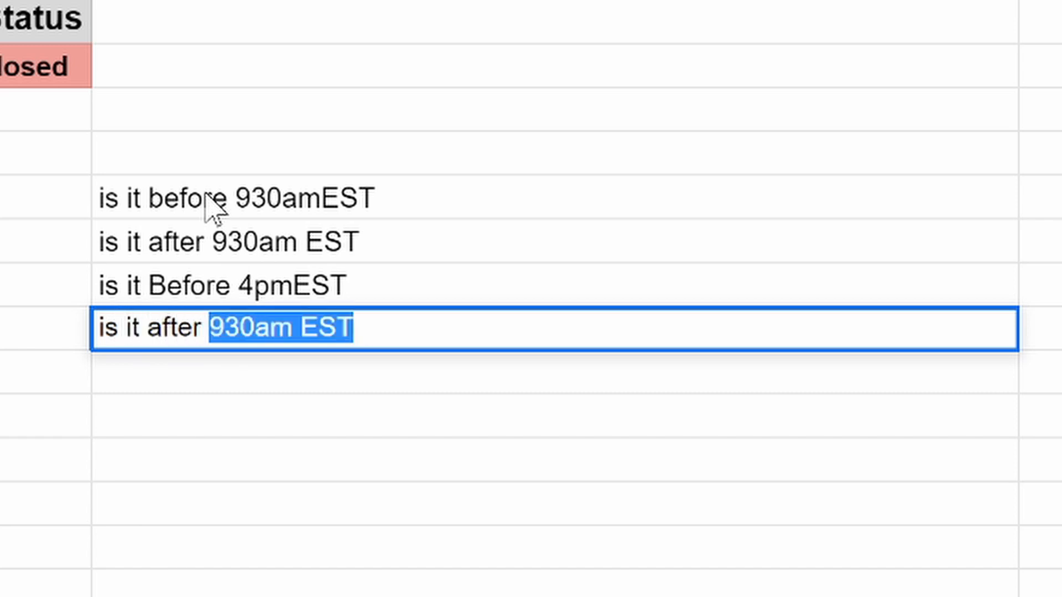
type("mEST")
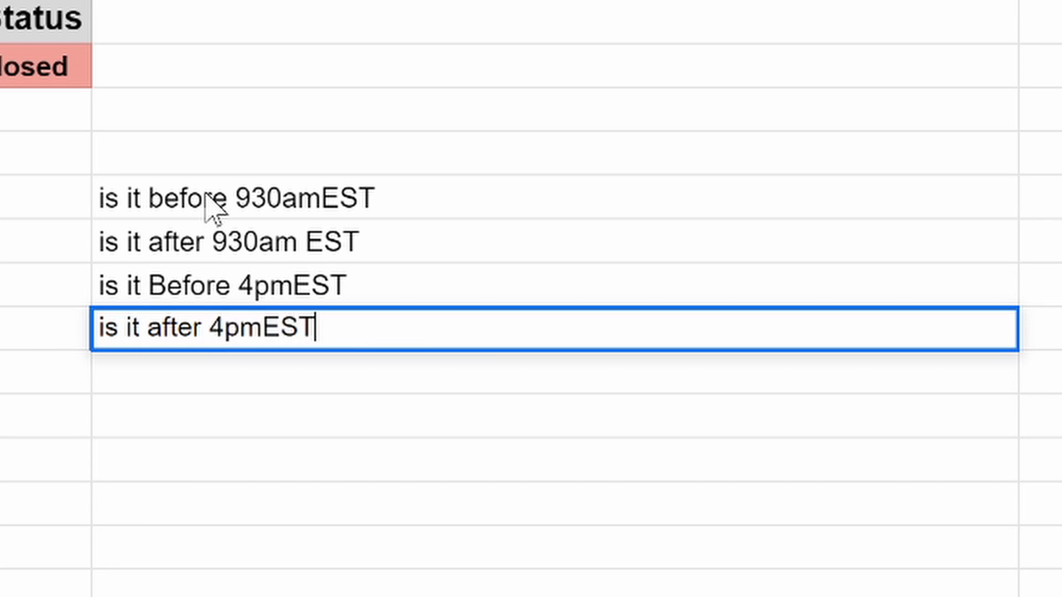
key("Return")
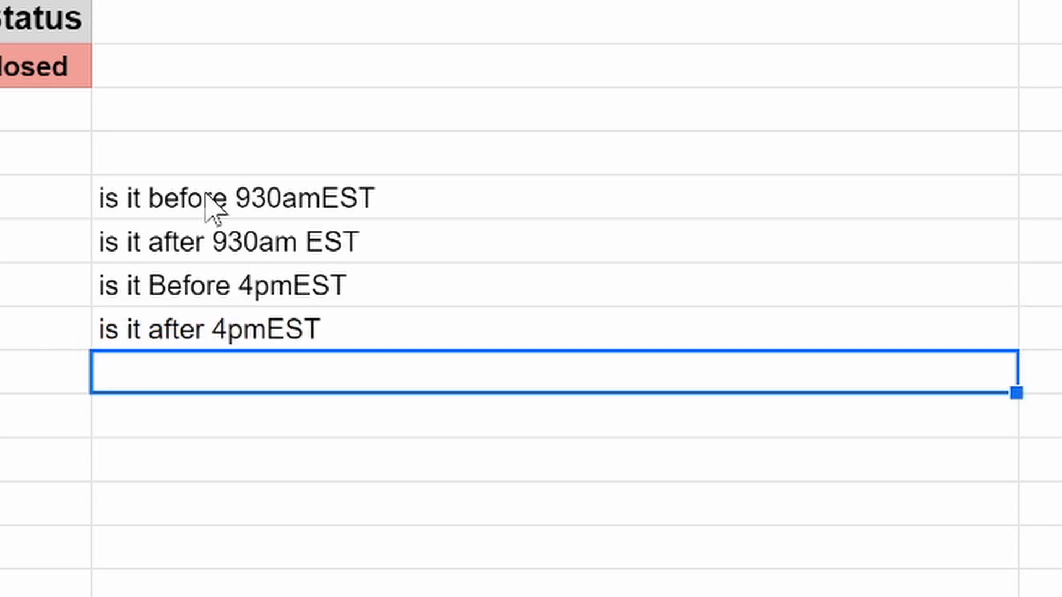
type("i")
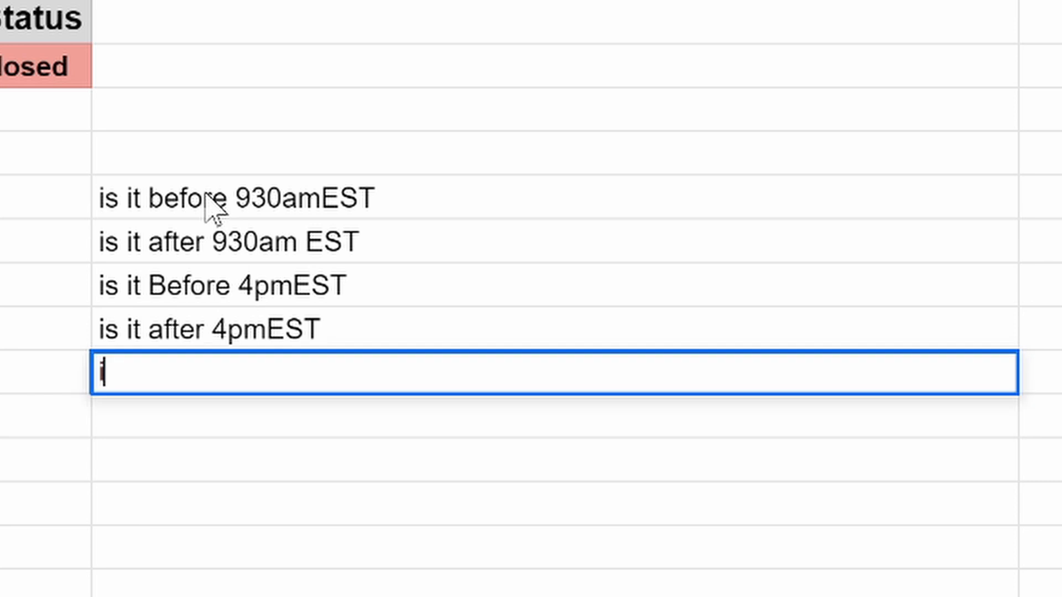
type("s it a weekend")
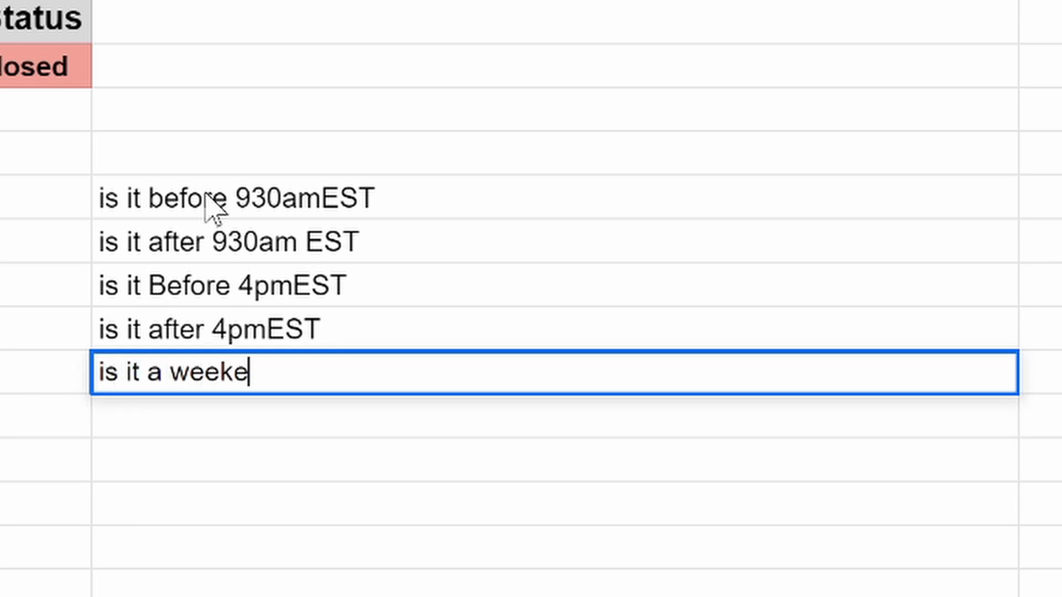
key("BackSpace")
type("nd")
key("Return")
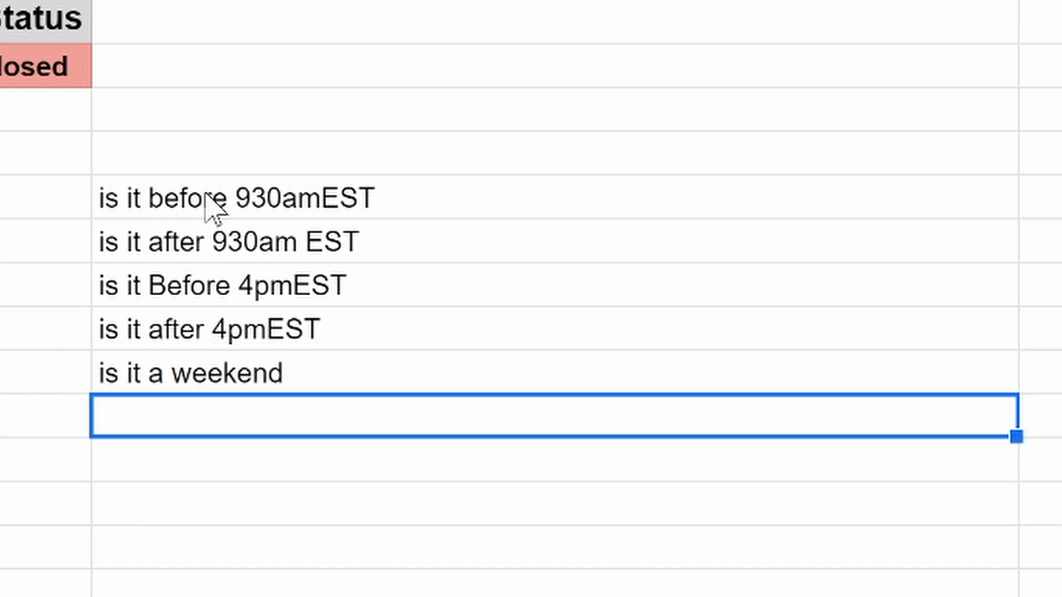
Delete the five condition notes and narrow column J back to its normal width.
left_click_drag(127, 204, 143, 387)
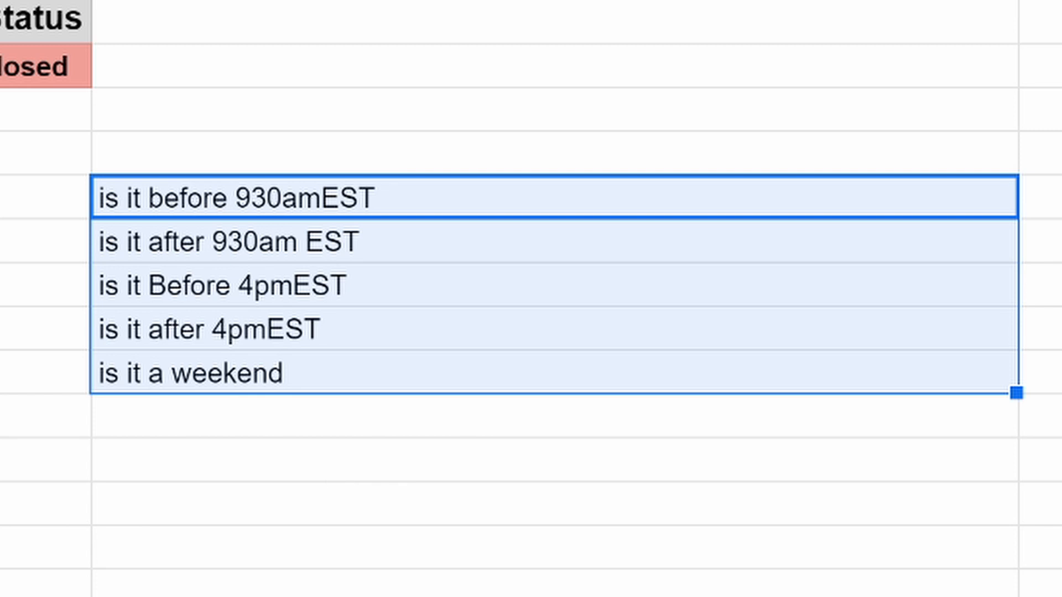
left_click(276, 594)
left_click_drag(245, 200, 249, 383)
key("Delete")
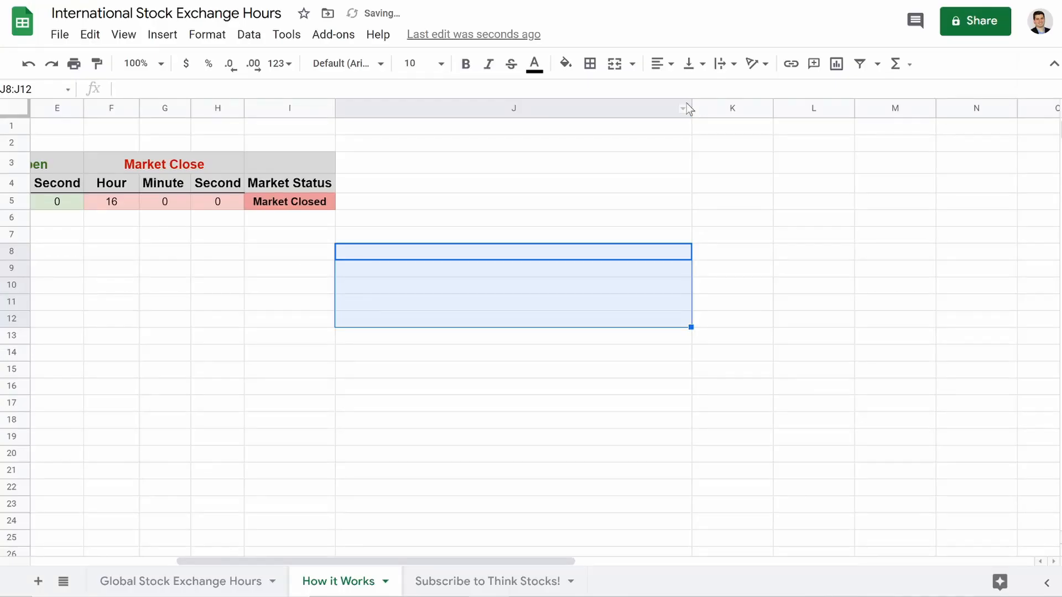
left_click_drag(690, 109, 435, 109)
scroll(282, 220, "left", 5)
left_click(326, 375)
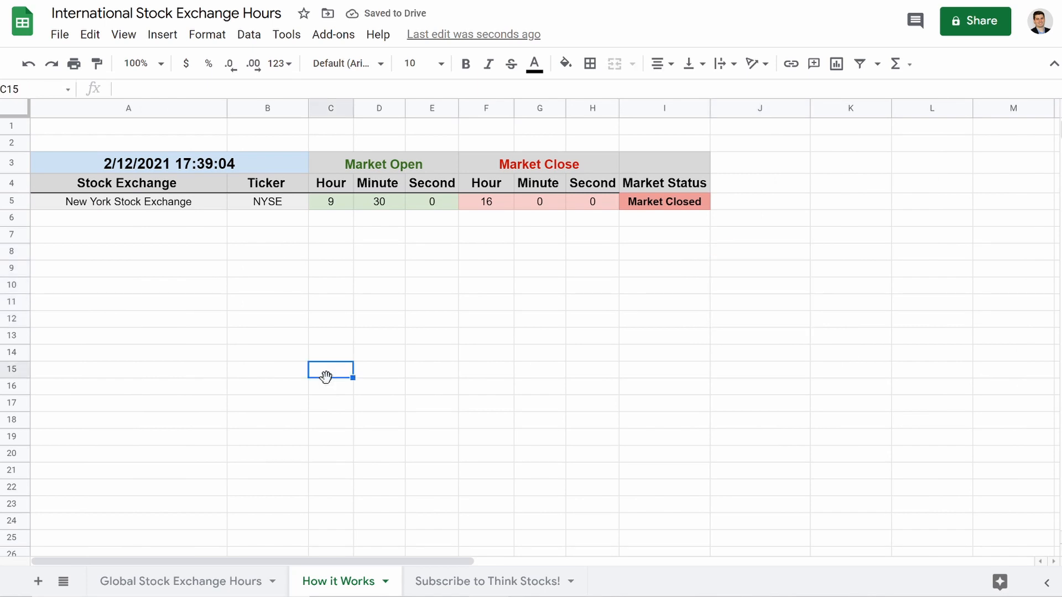
On the Subscribe to Think Stocks! sheet, clear A1's old timestamp and D14's stray FALSE.
left_click(484, 585)
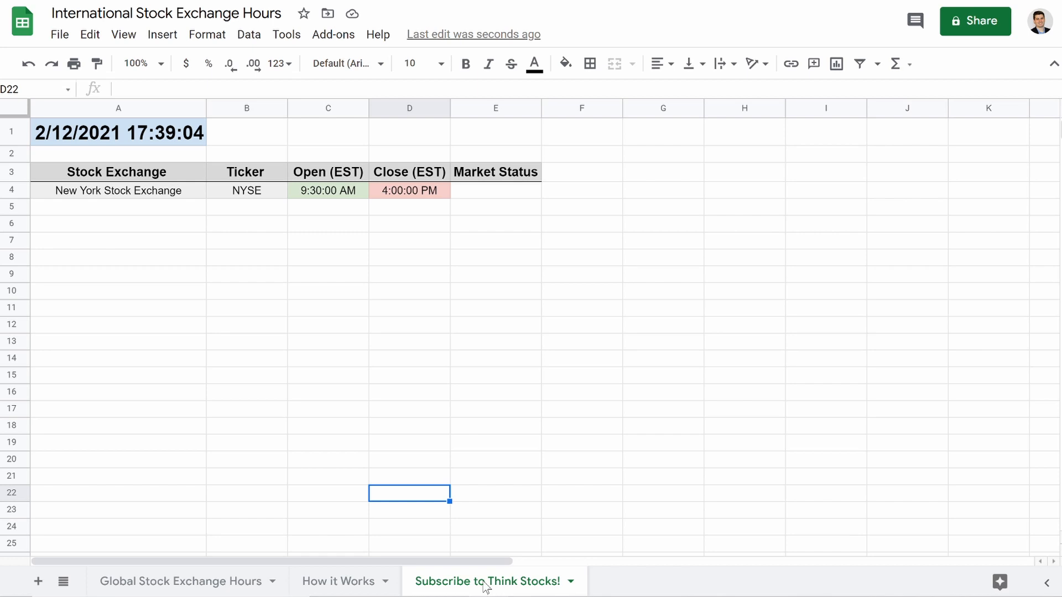
left_click(131, 133)
key("Delete")
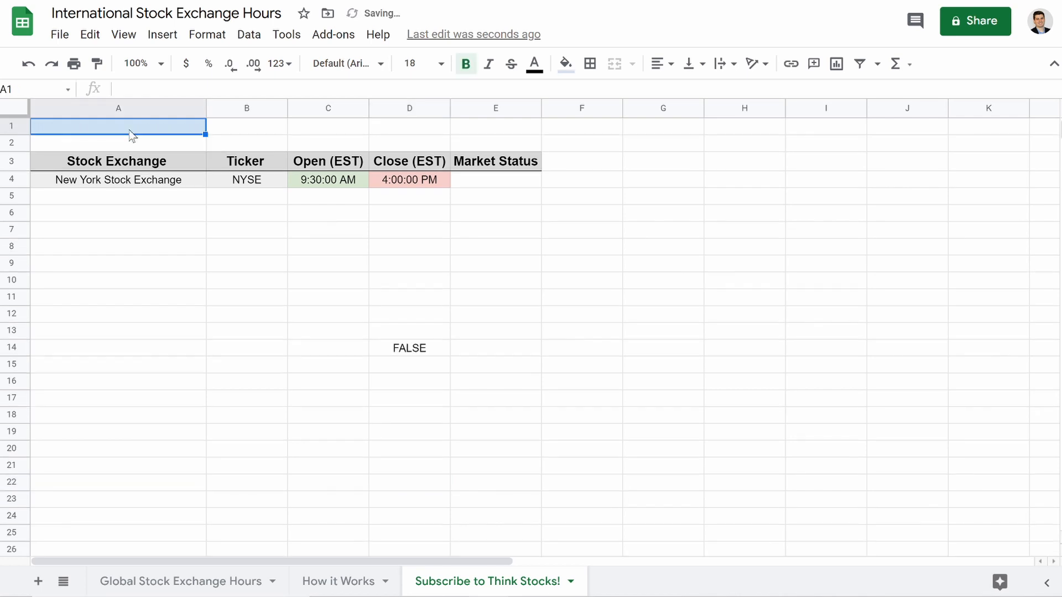
left_click(398, 349)
key("Delete")
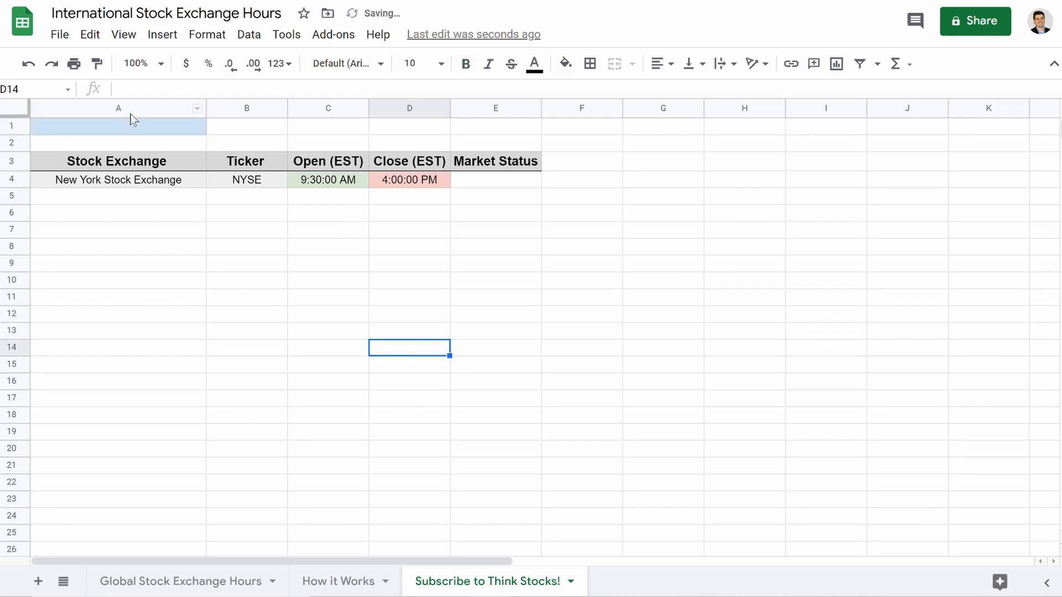
Enter =now() in A1 so it shows the live date and time.
left_click(128, 130)
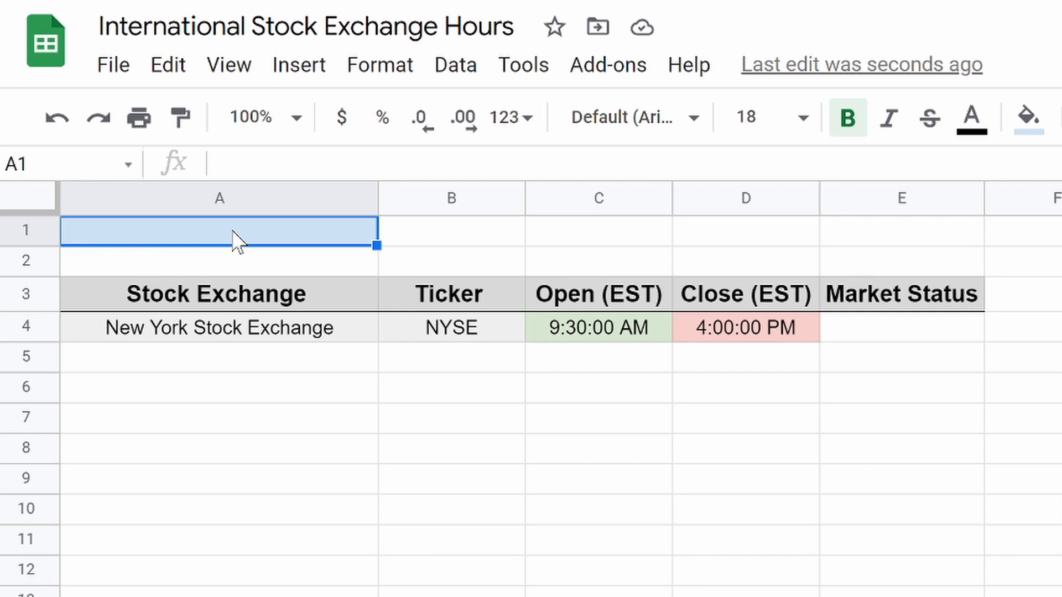
type("=")
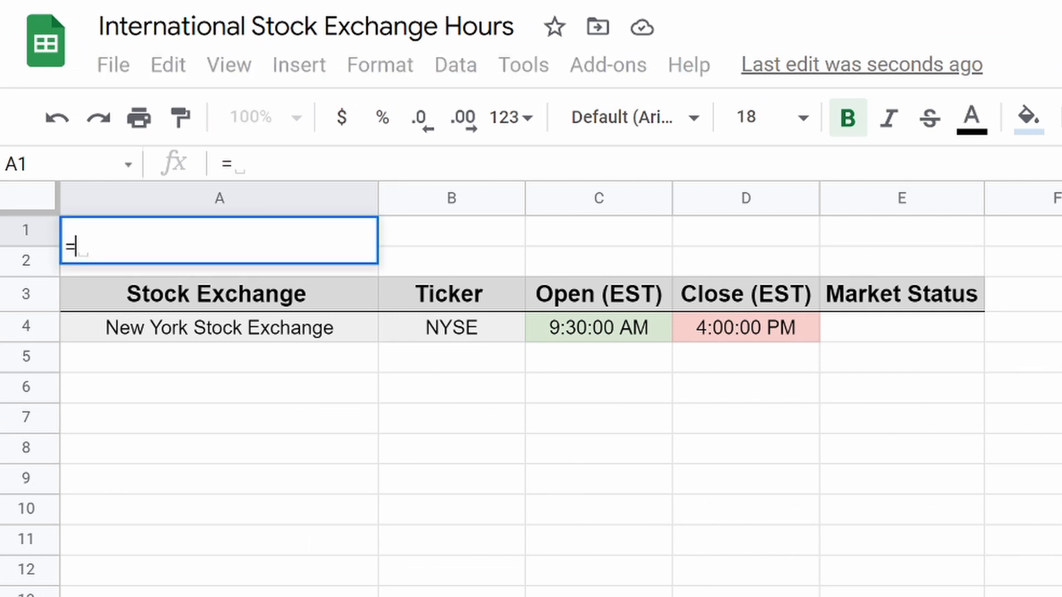
type("now")
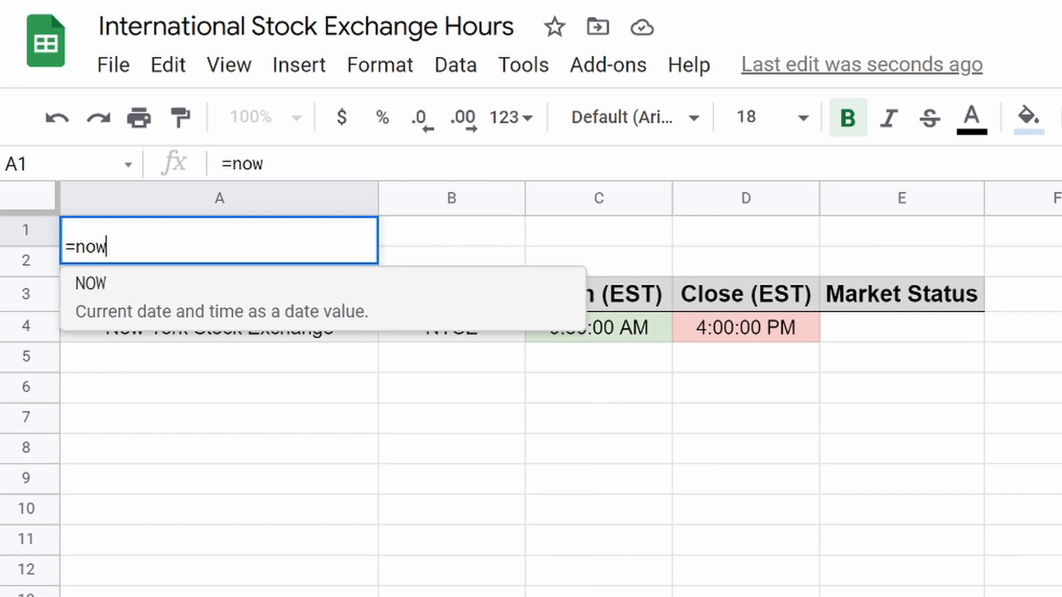
type("()")
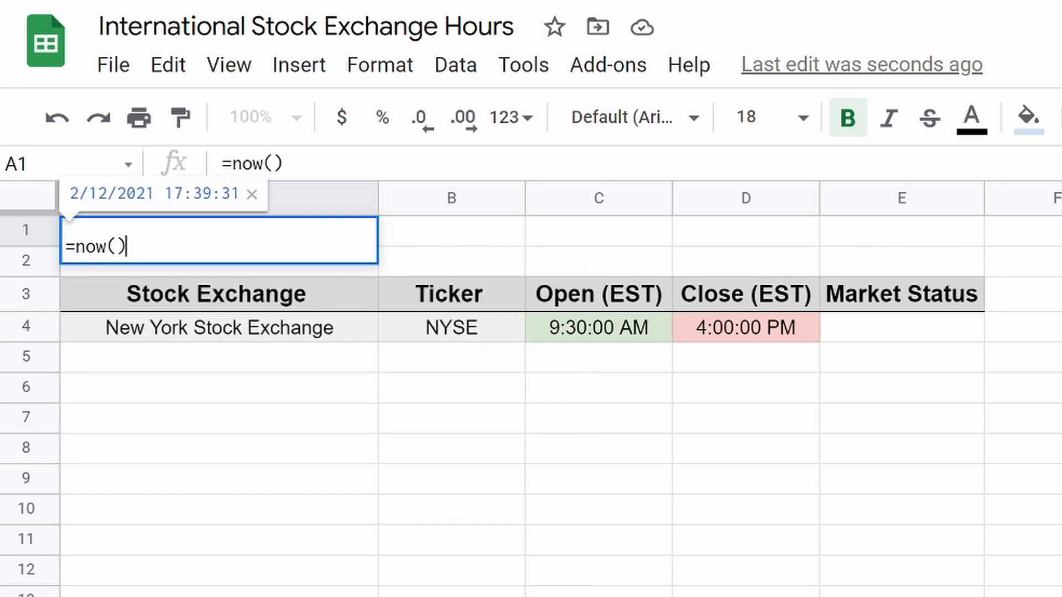
key("Return")
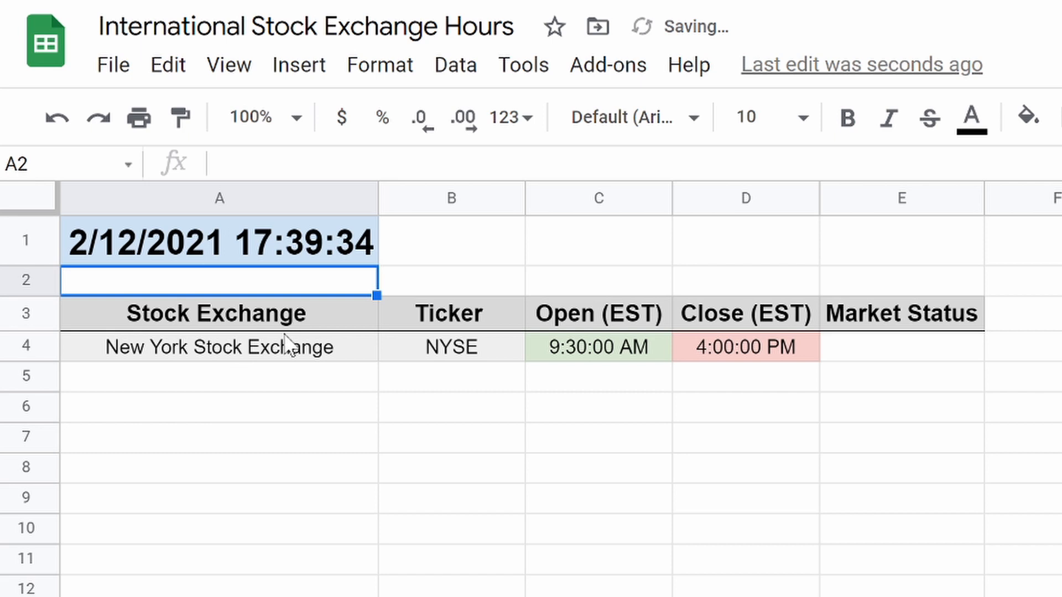
left_click(210, 232)
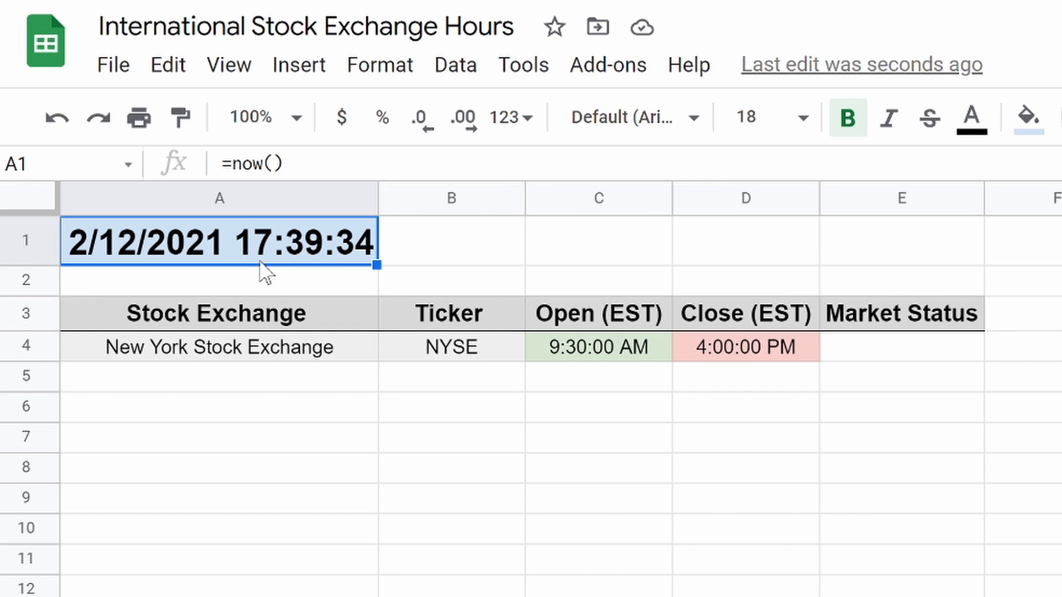
left_click(880, 354)
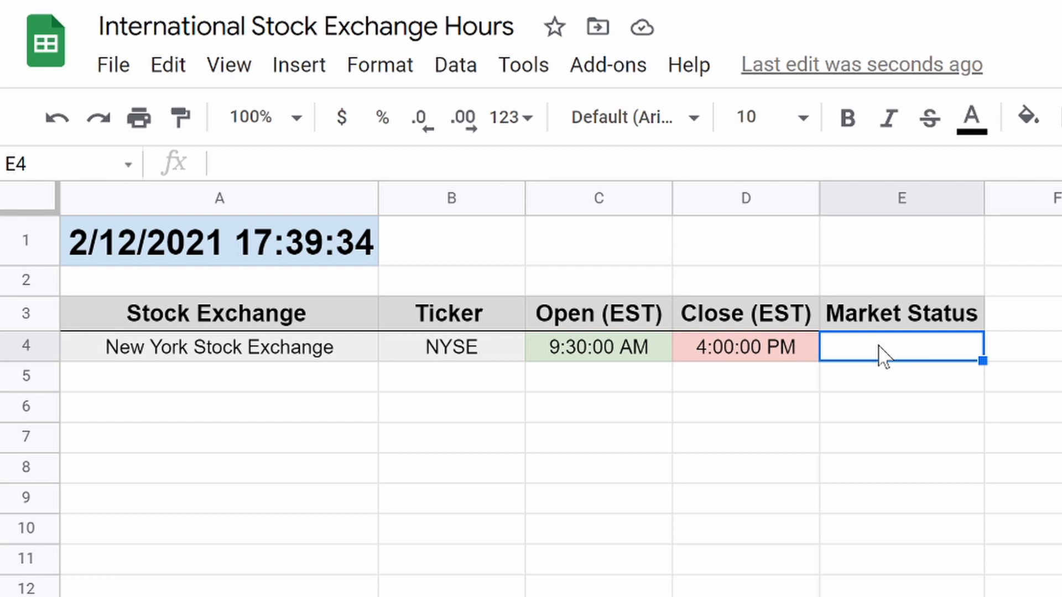
Start E4's formula as =if(OR((weekday(A1))=1,(weekday(A1))= 7), referencing A1 twice.
type("=if")
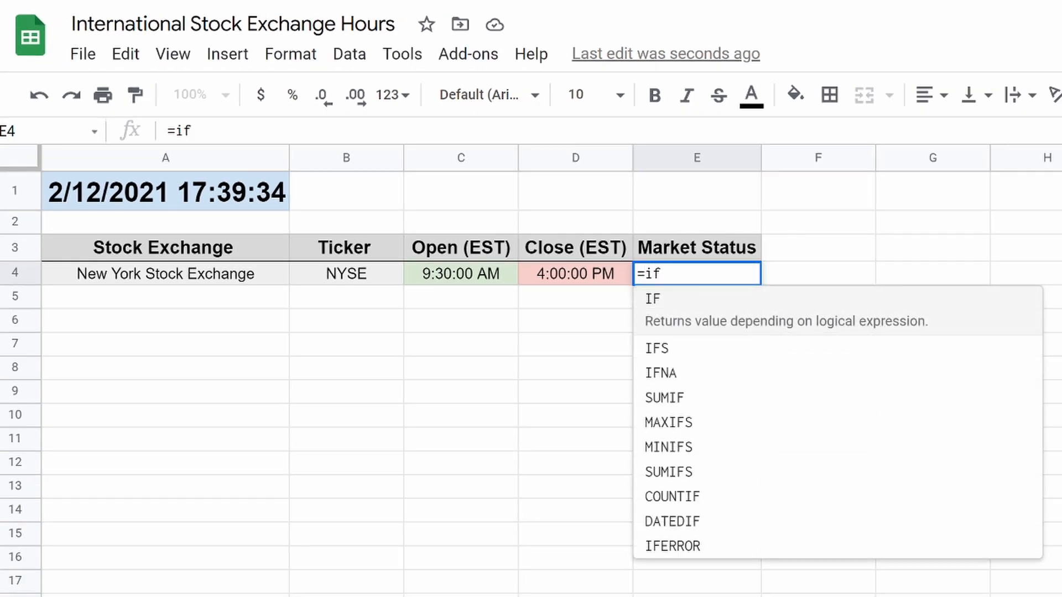
type("(OR")
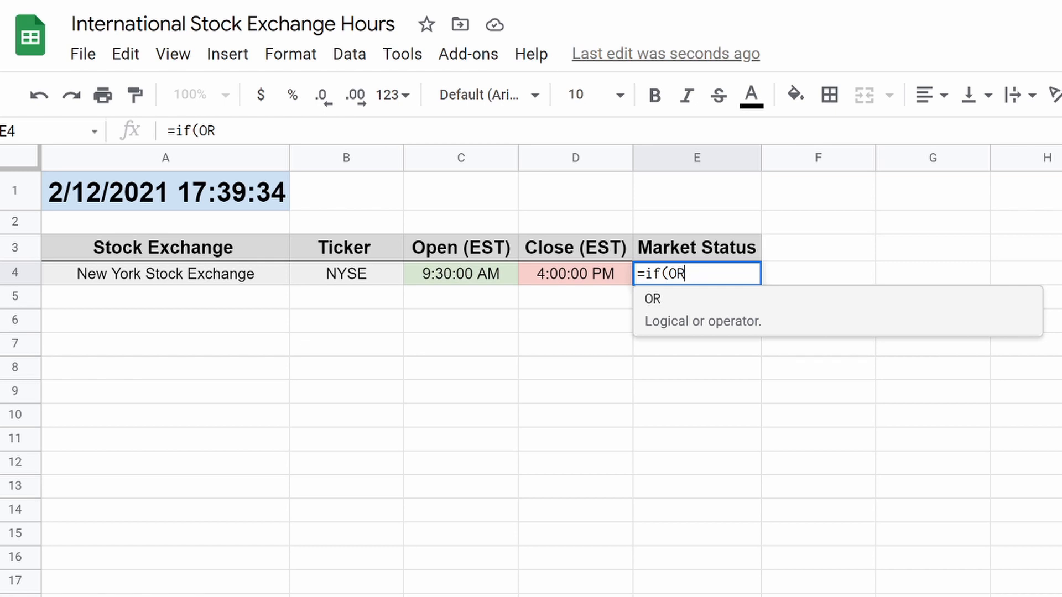
type("((")
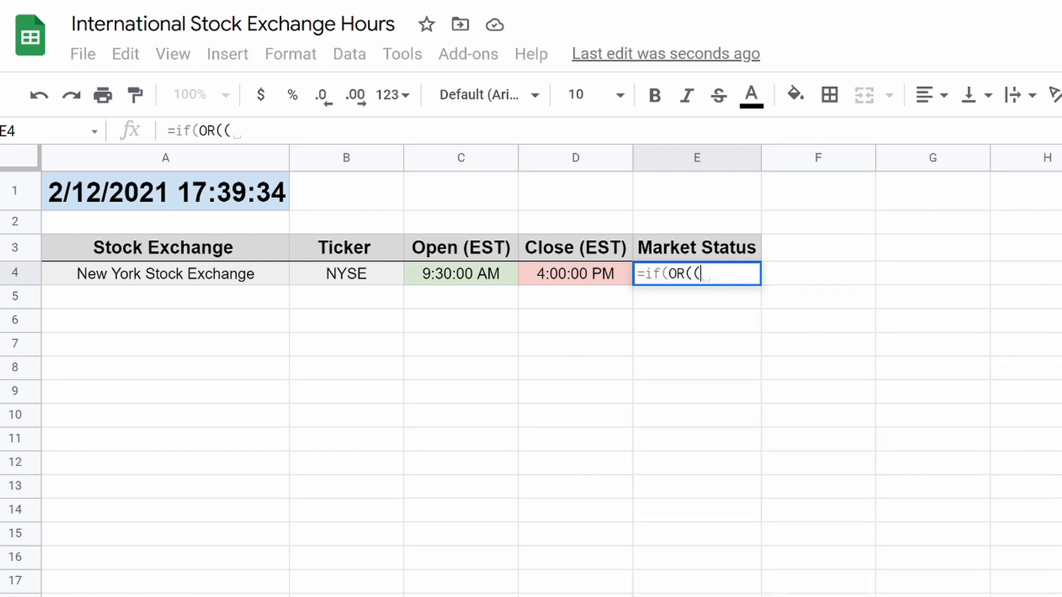
type("weekday")
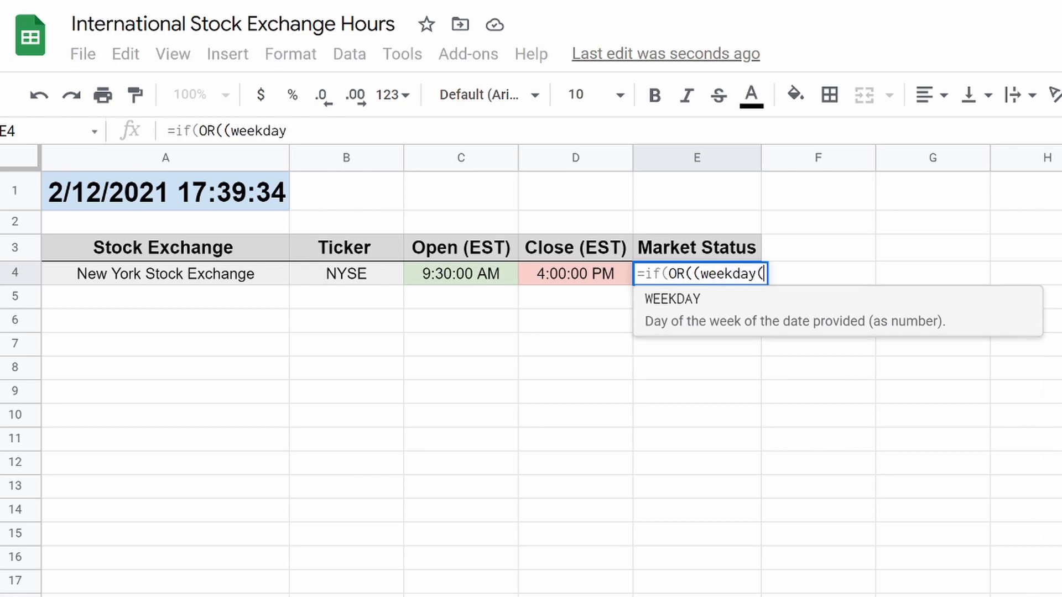
type("(")
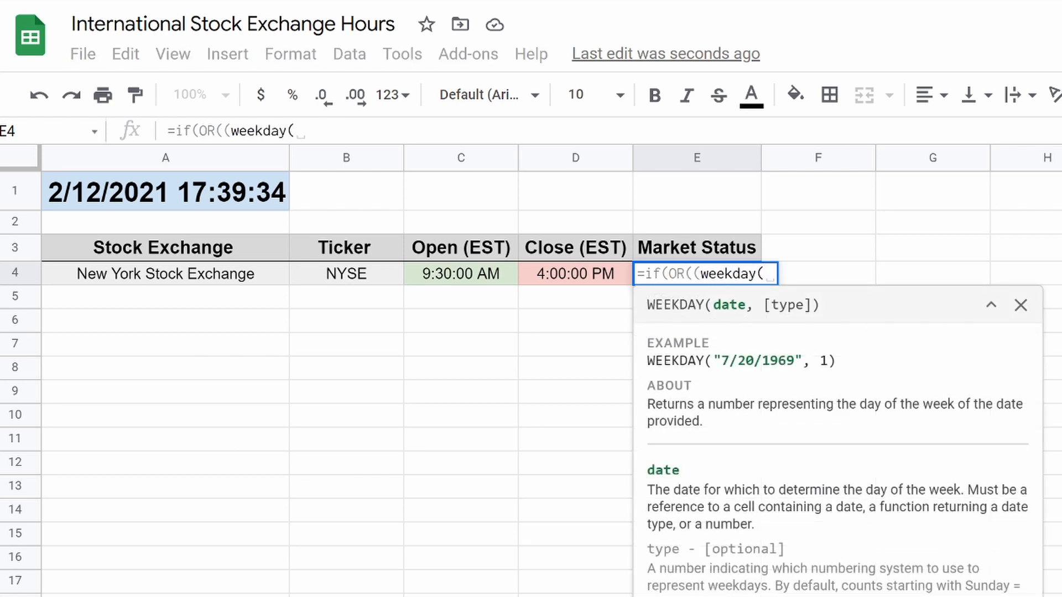
left_click(178, 198)
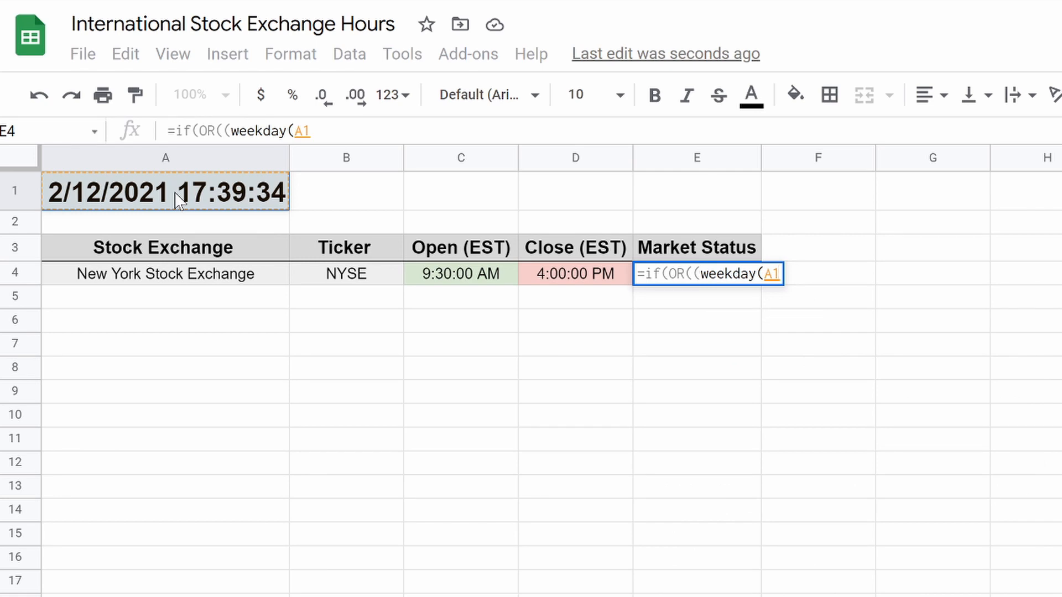
type(")")
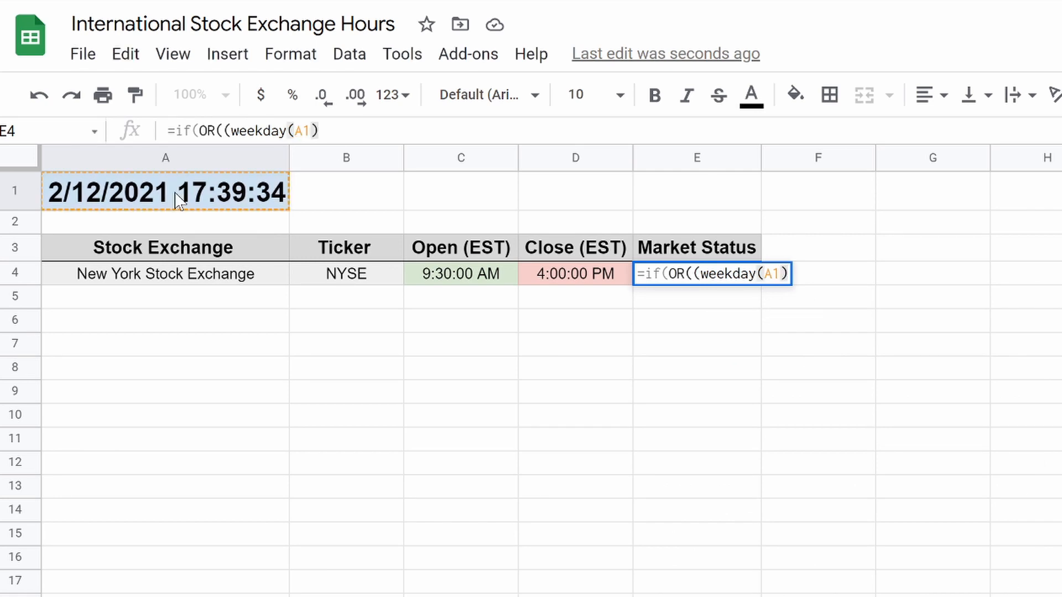
type(")=1")
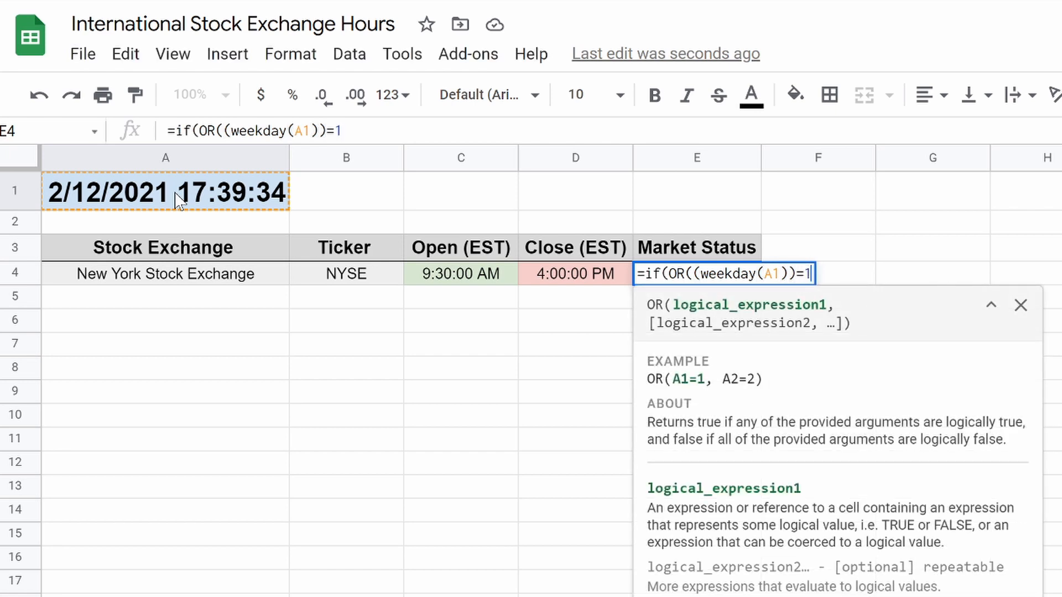
type(",")
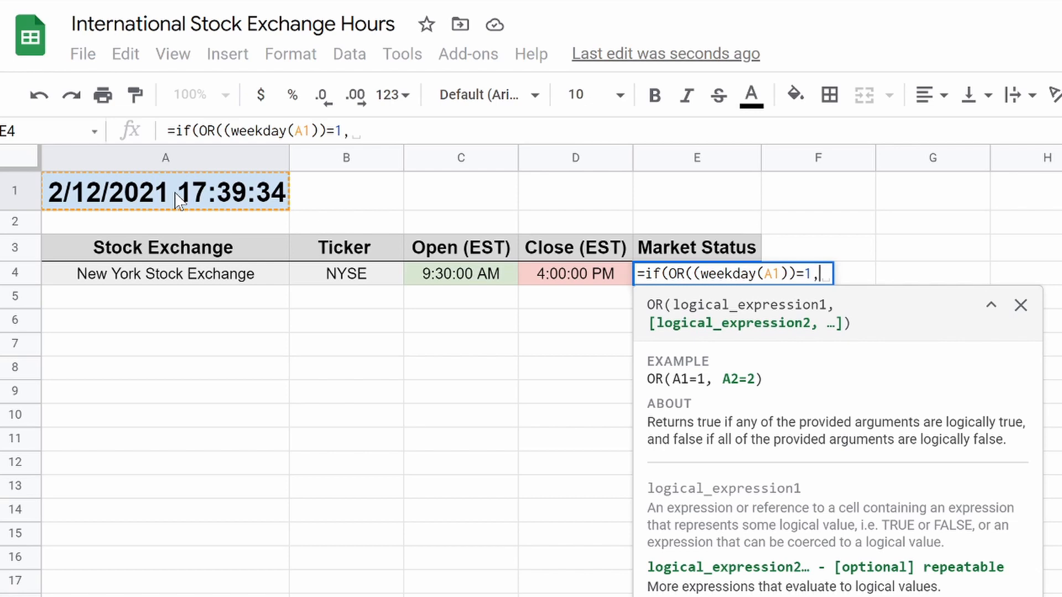
type("(weekday")
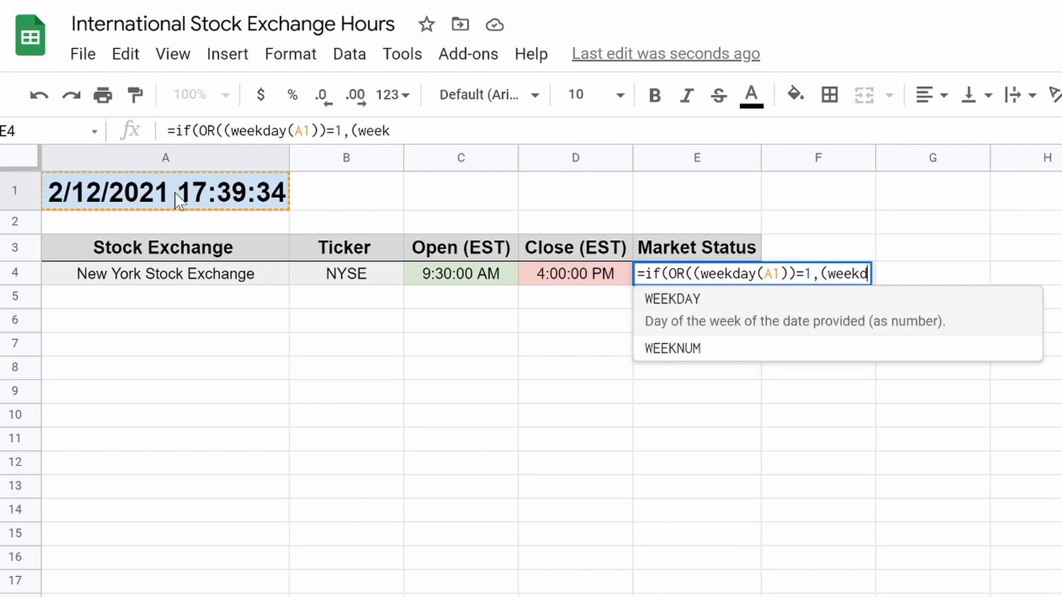
type("(")
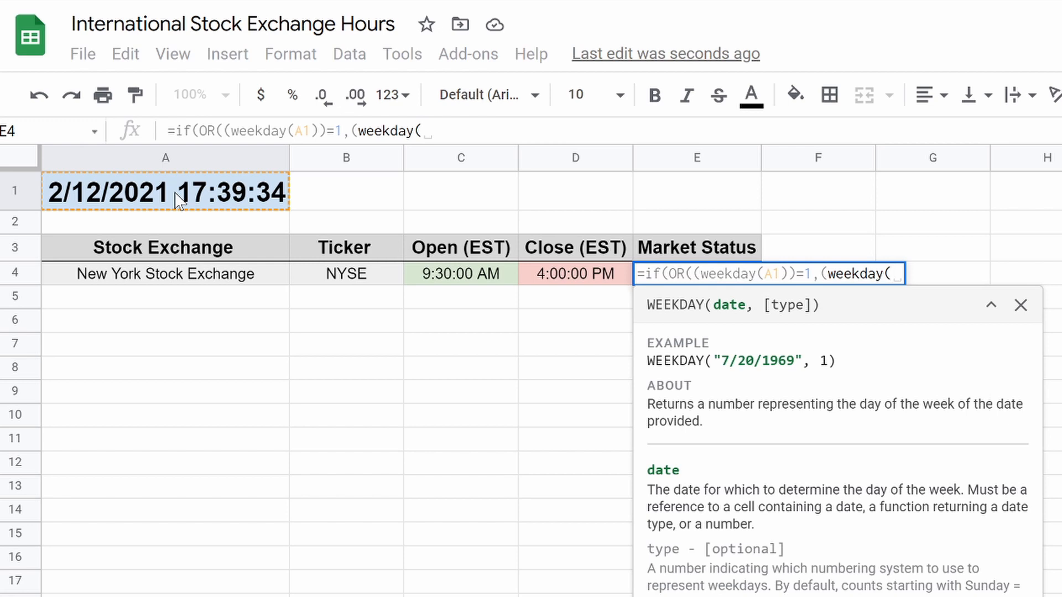
left_click(172, 206)
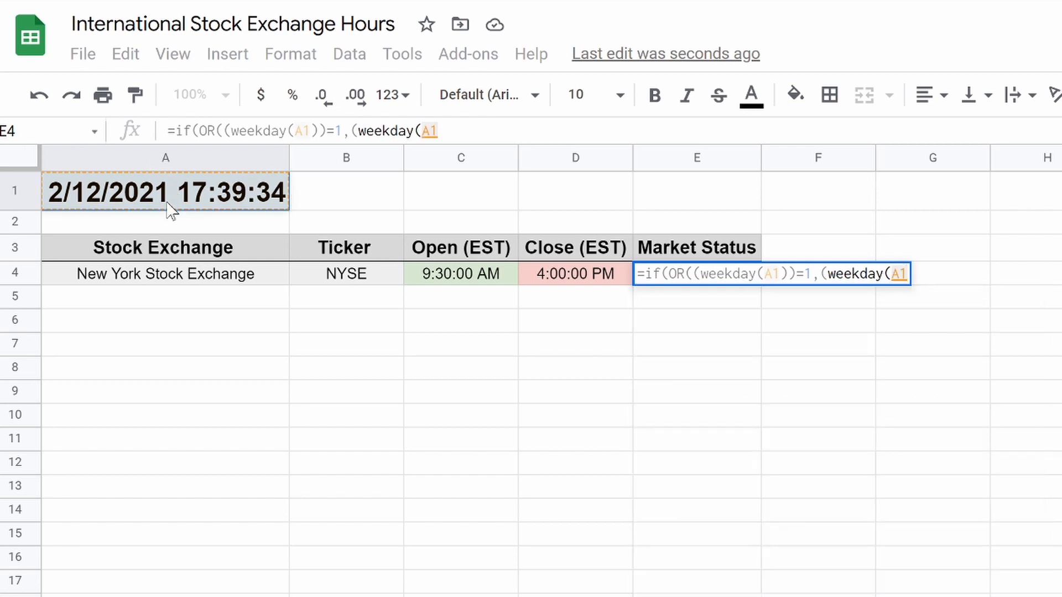
type("))=")
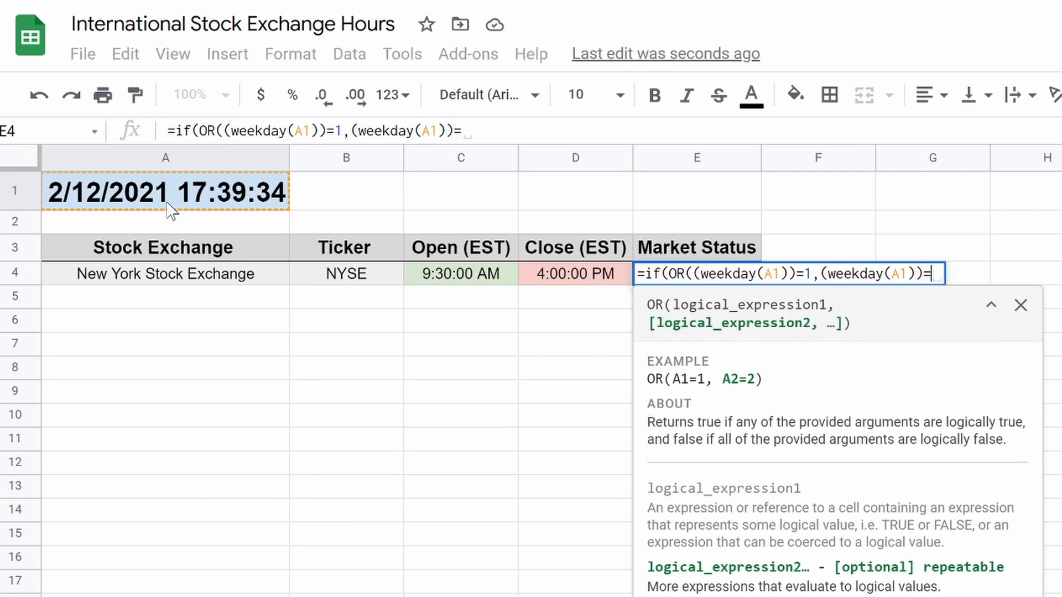
type(" 7)")
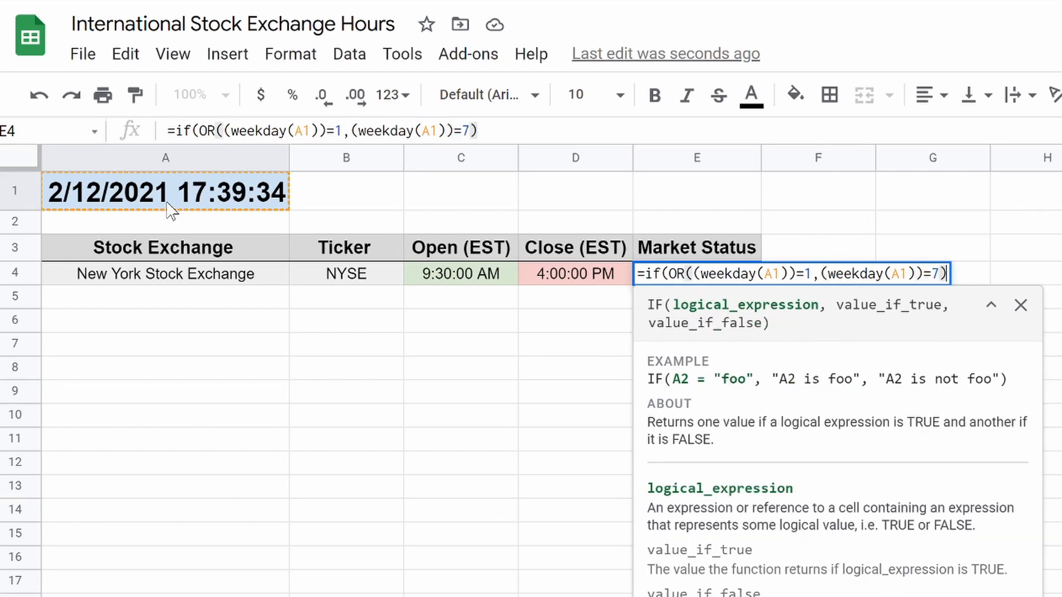
type(",")
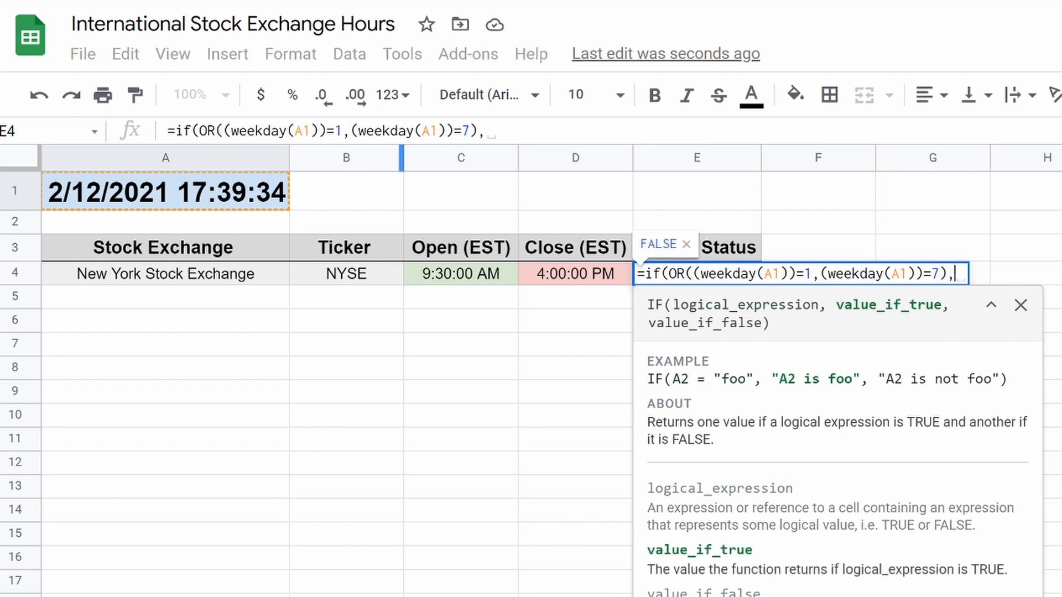
Change the second weekday test to 6 and add the results "True","Flase".
left_click(470, 131)
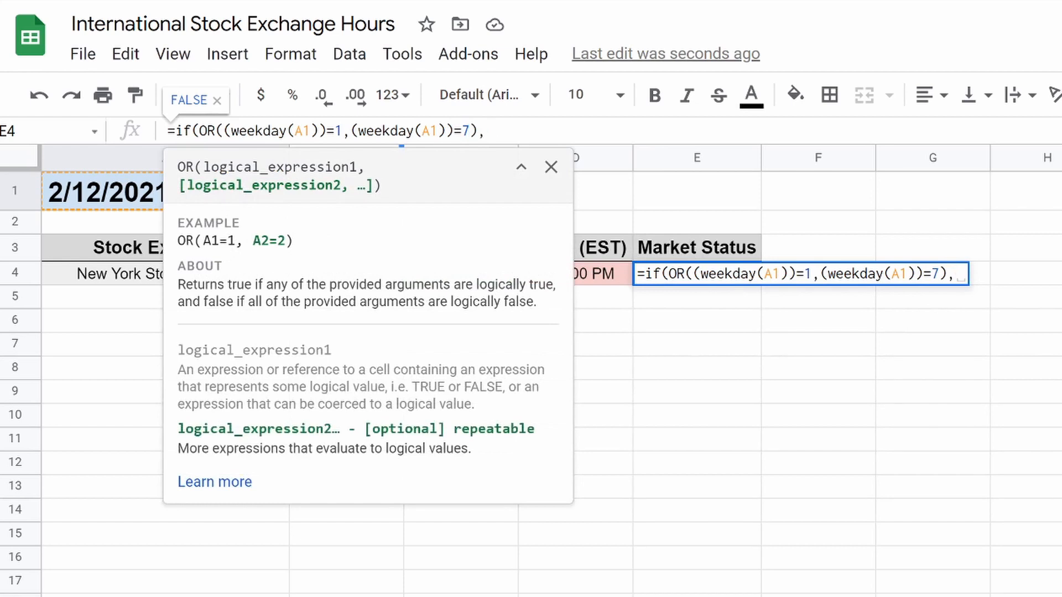
key("BackSpace")
type("6")
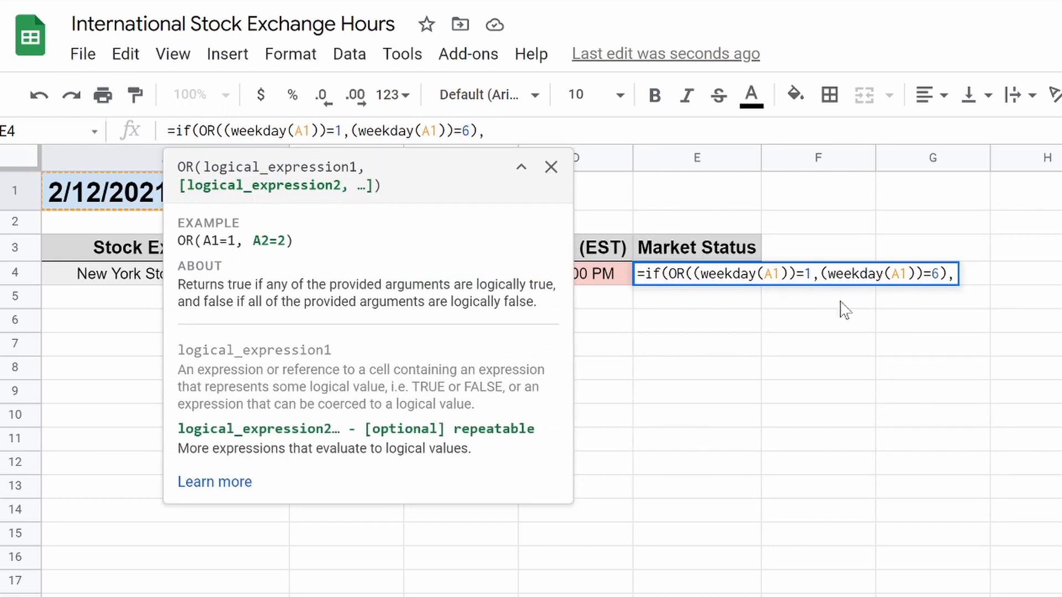
left_click(957, 276)
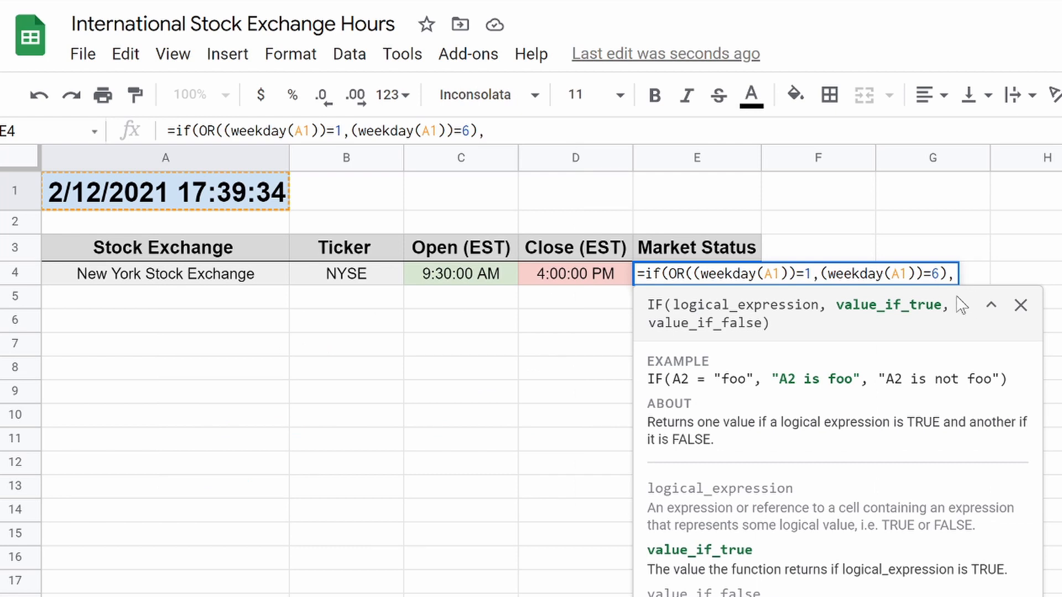
left_click(1021, 306)
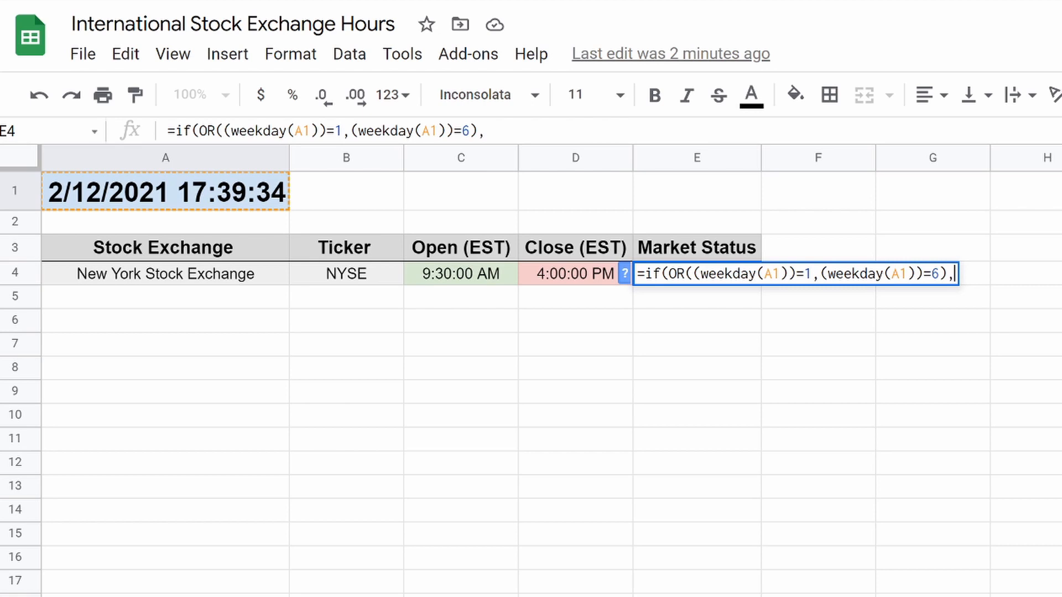
type("\"True\"")
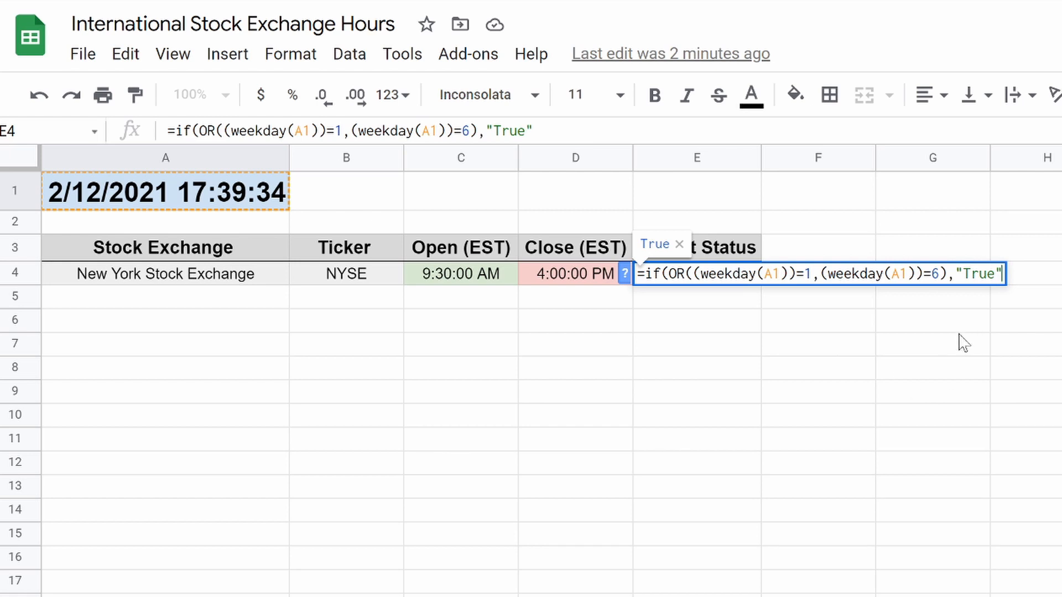
type(",\"F")
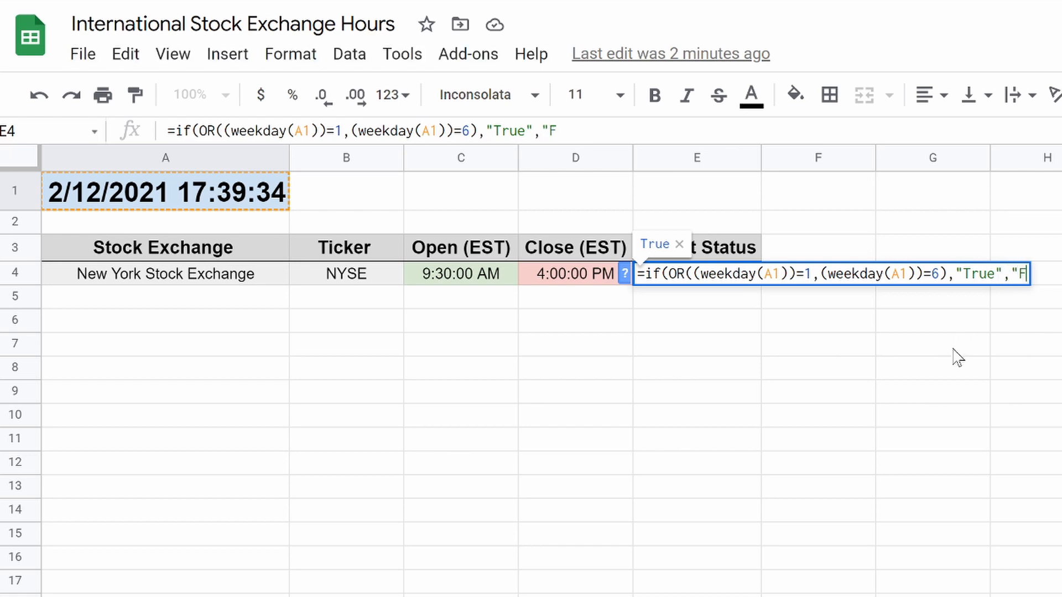
type("lase\"")
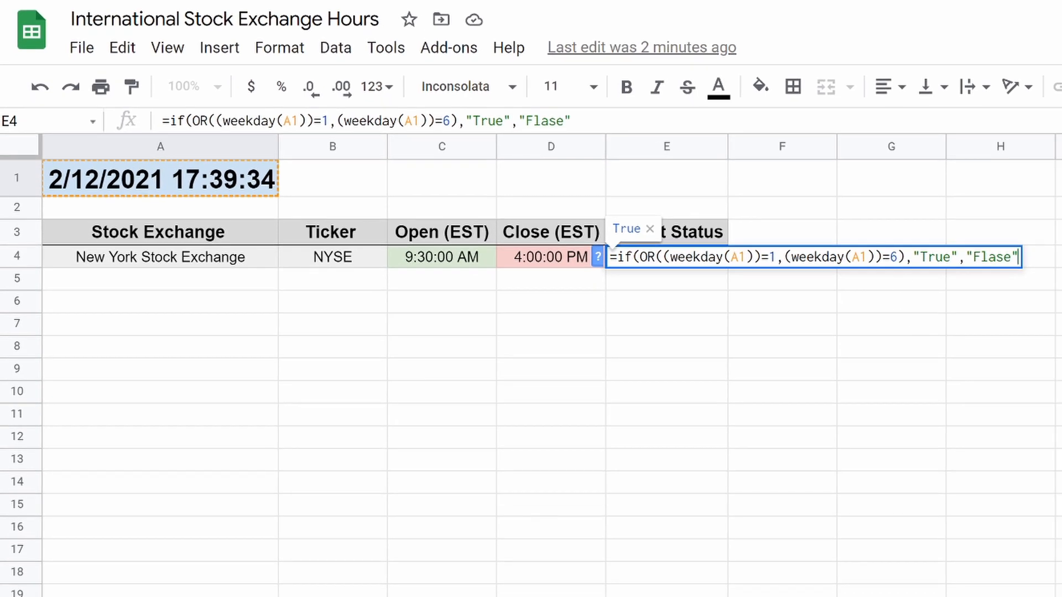
key("BackSpace")
Set the second weekday test back to 7 and commit E4's formula.
type("7")
left_click_drag(904, 257, 609, 259)
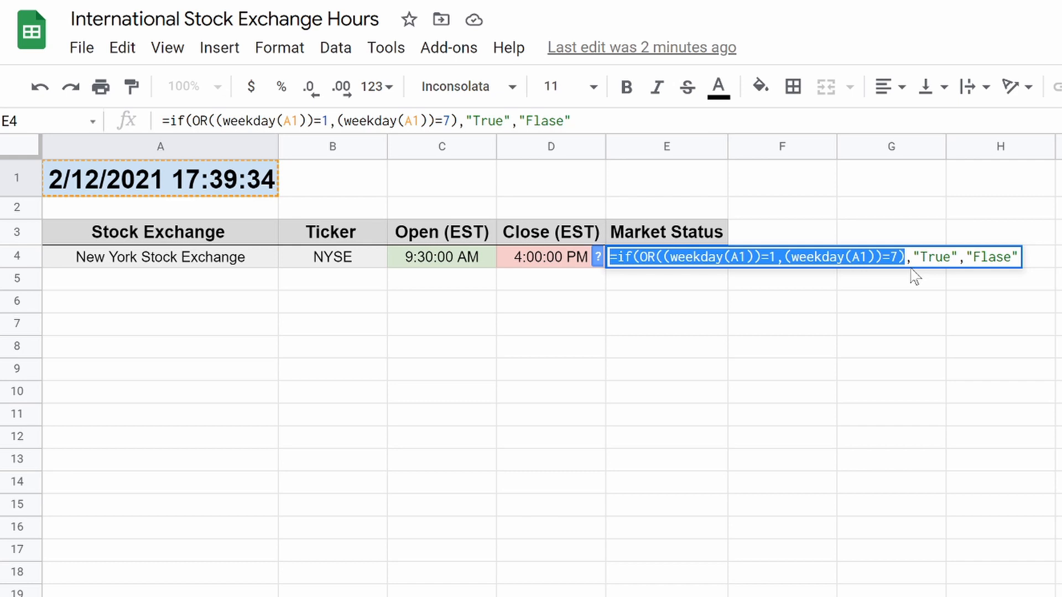
left_click(921, 335)
left_click(679, 262)
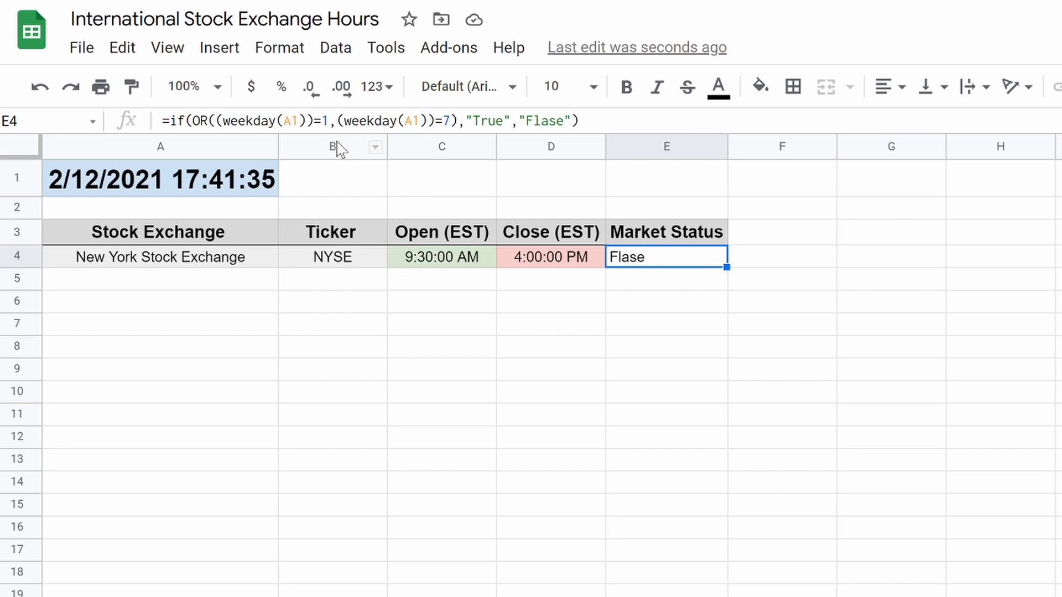
Check A1's =now() formula, then retest E4 with weekday 6 so it shows True.
left_click(191, 179)
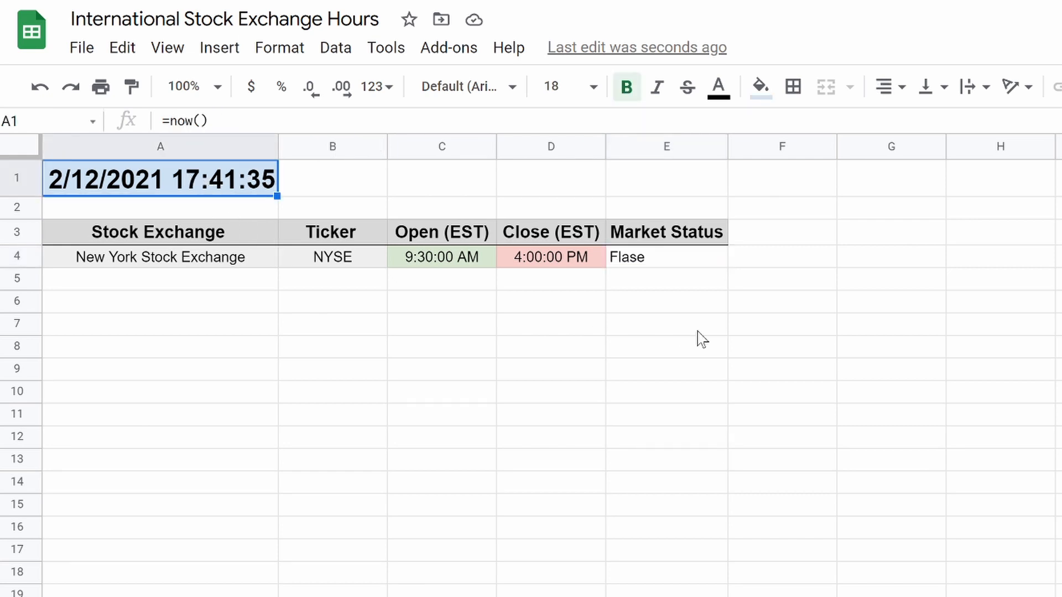
left_click(669, 258)
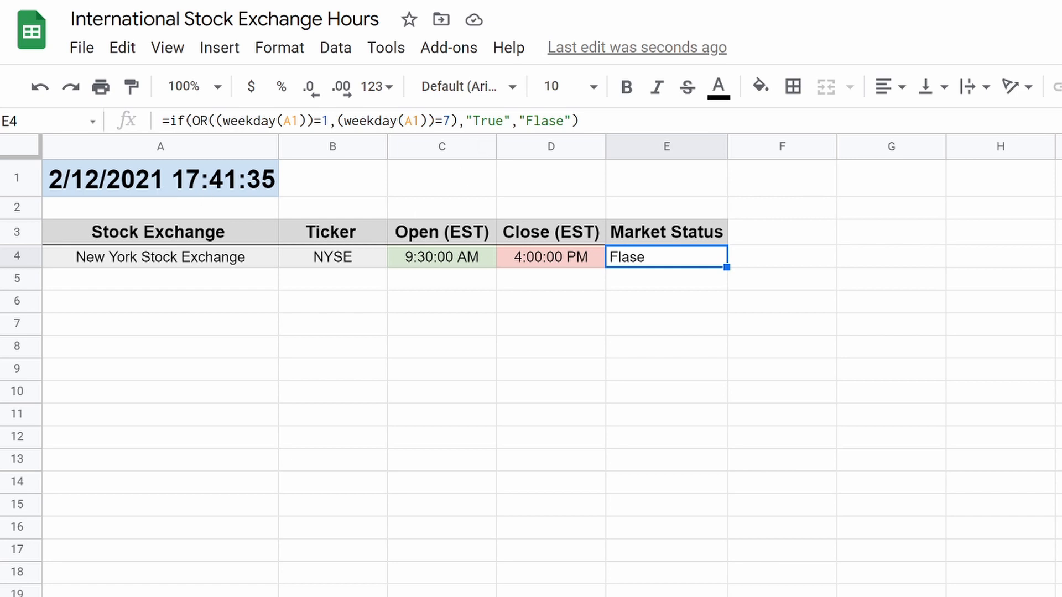
left_click(612, 417)
left_click(658, 259)
left_click(450, 121)
key("BackSpace")
type("6")
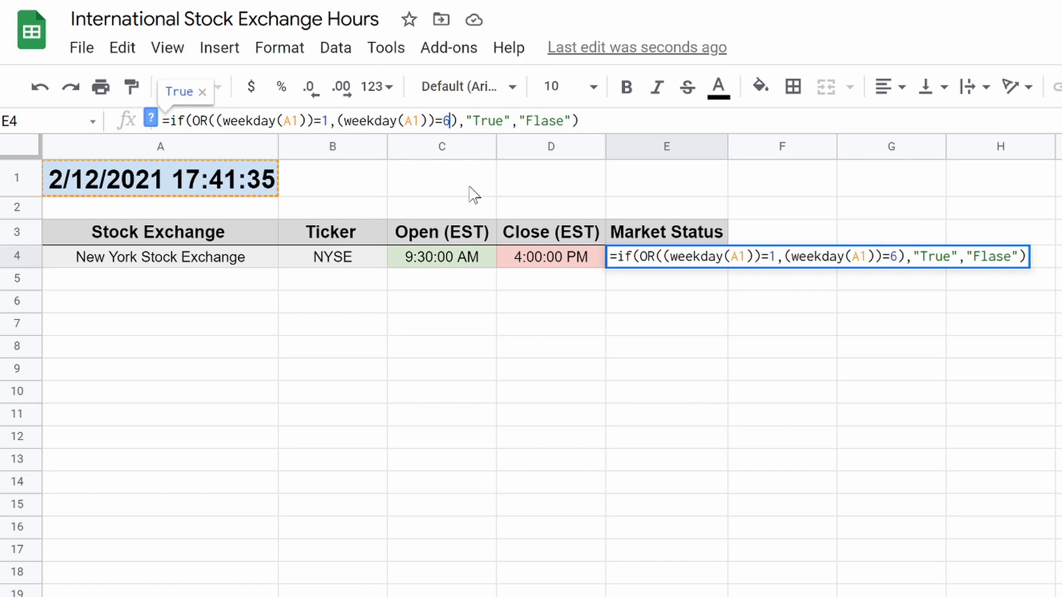
key("Return")
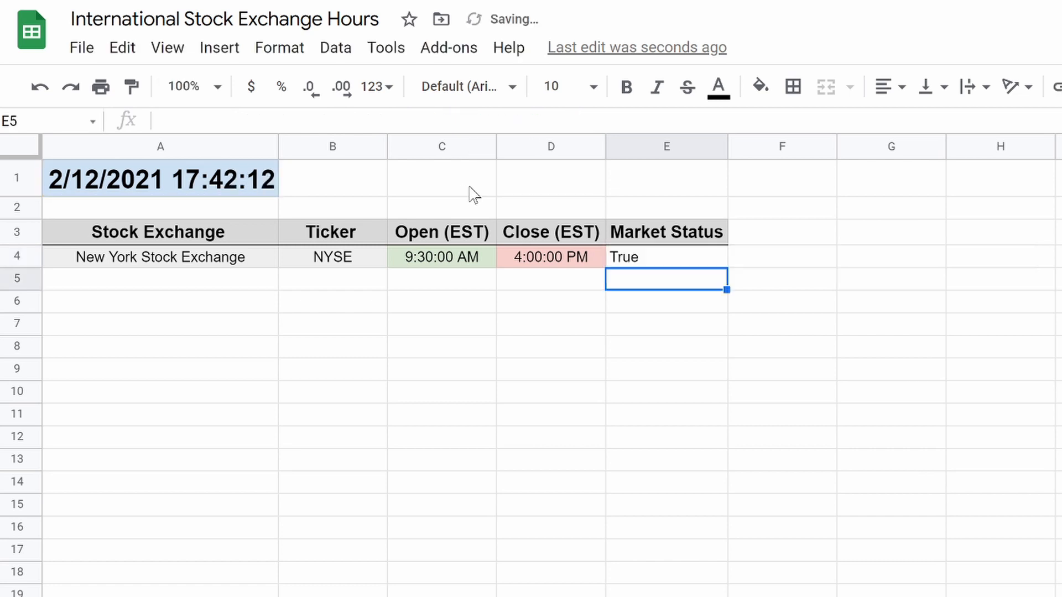
Replace the True/Flase results with "Market Closed" and commit with the weekday test at 7.
left_click(642, 262)
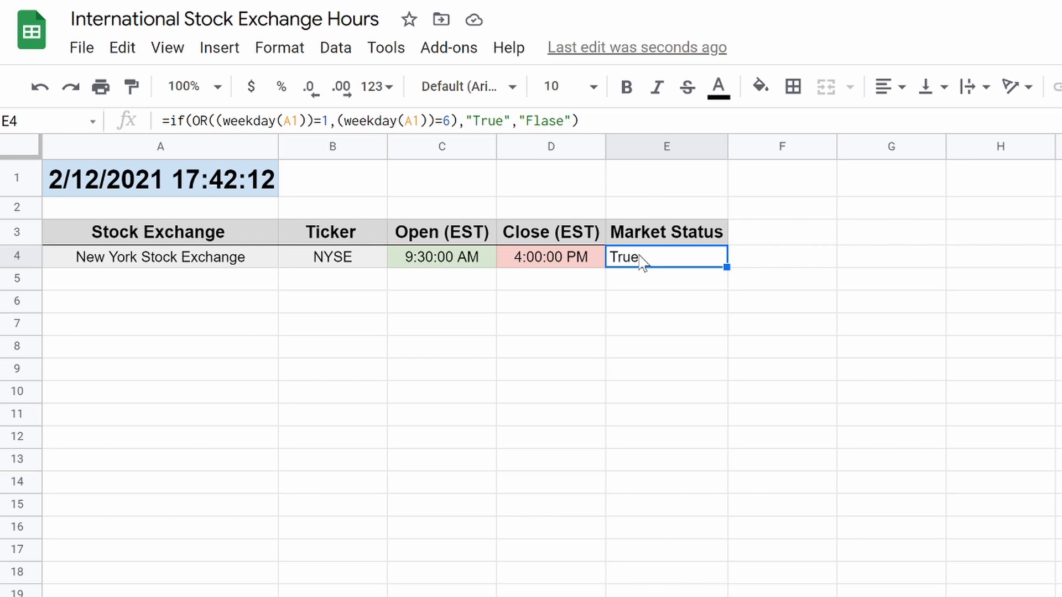
left_click(586, 119)
key("Left")
key("BackSpace")
key("BackSpace")
key("BackSpace")
key("BackSpace")
key("BackSpace")
key("BackSpace")
key("BackSpace")
key("BackSpace")
key("BackSpace")
key("BackSpace")
key("BackSpace")
key("BackSpace")
key("BackSpace")
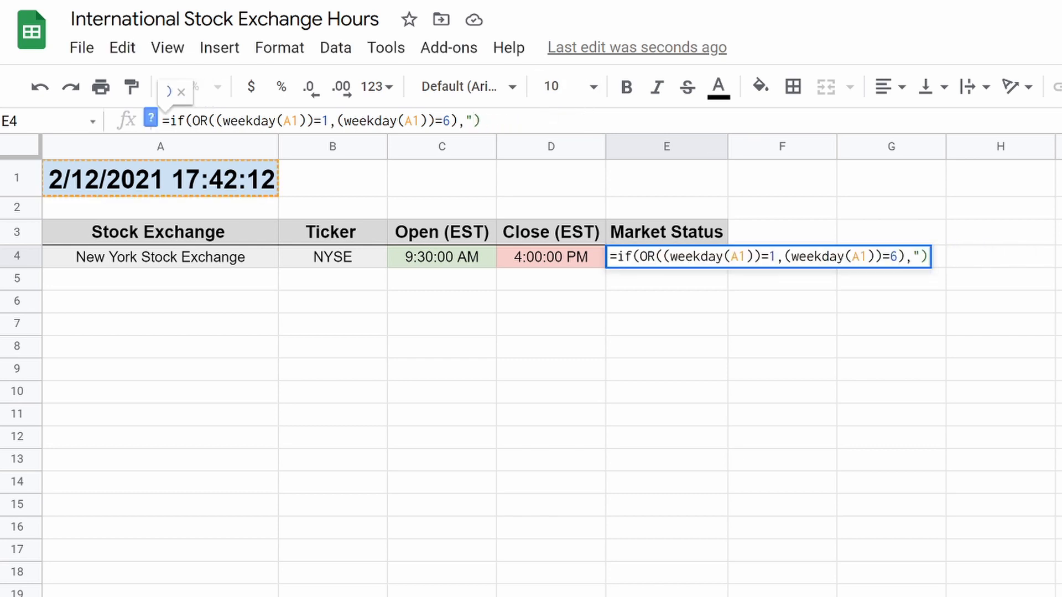
type("Market")
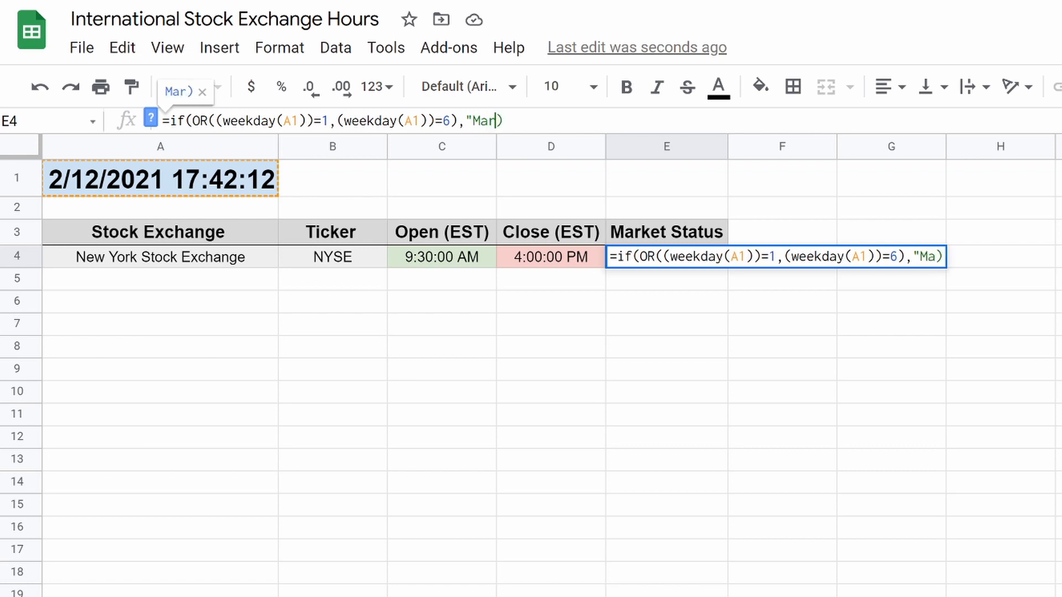
type(" Closed")
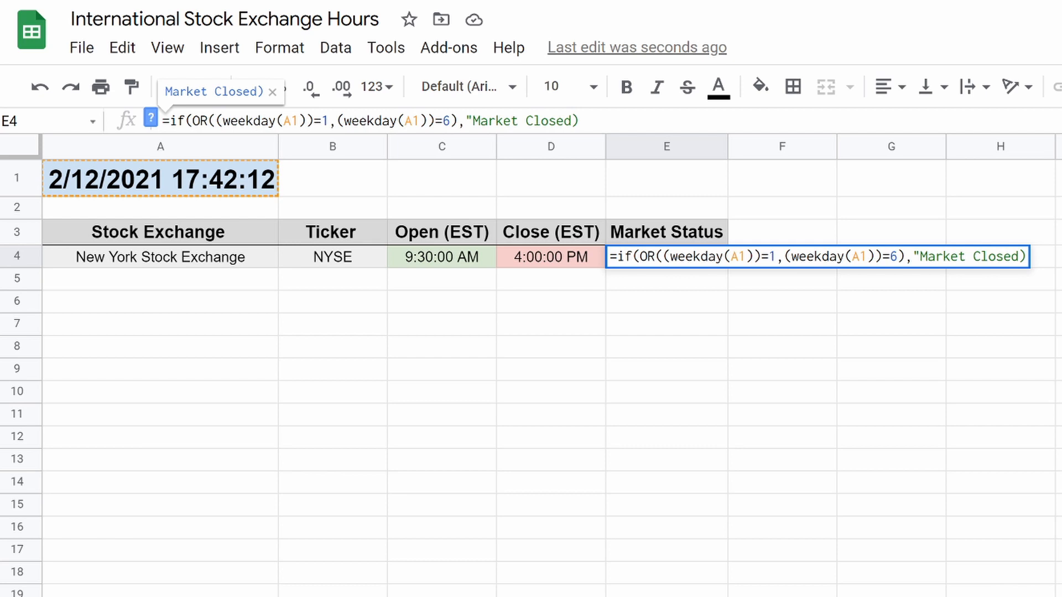
type("\"")
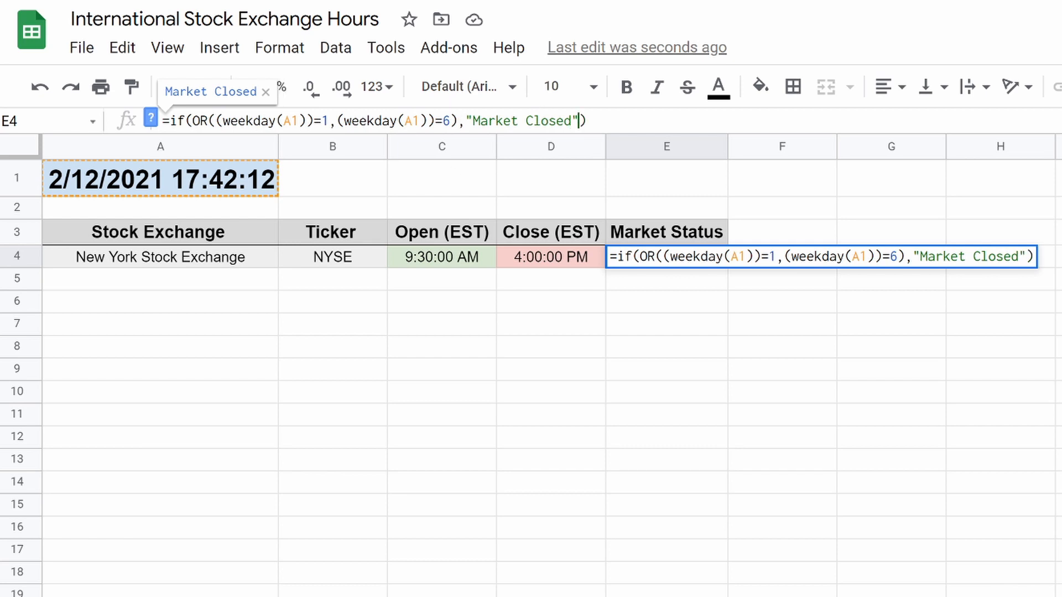
key("BackSpace")
type("7")
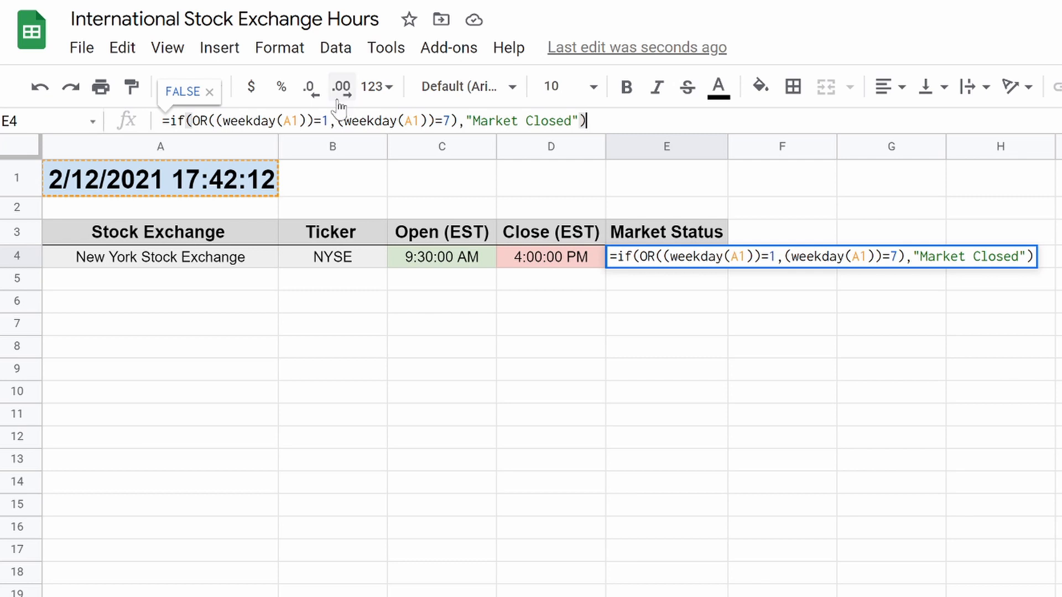
key("Return")
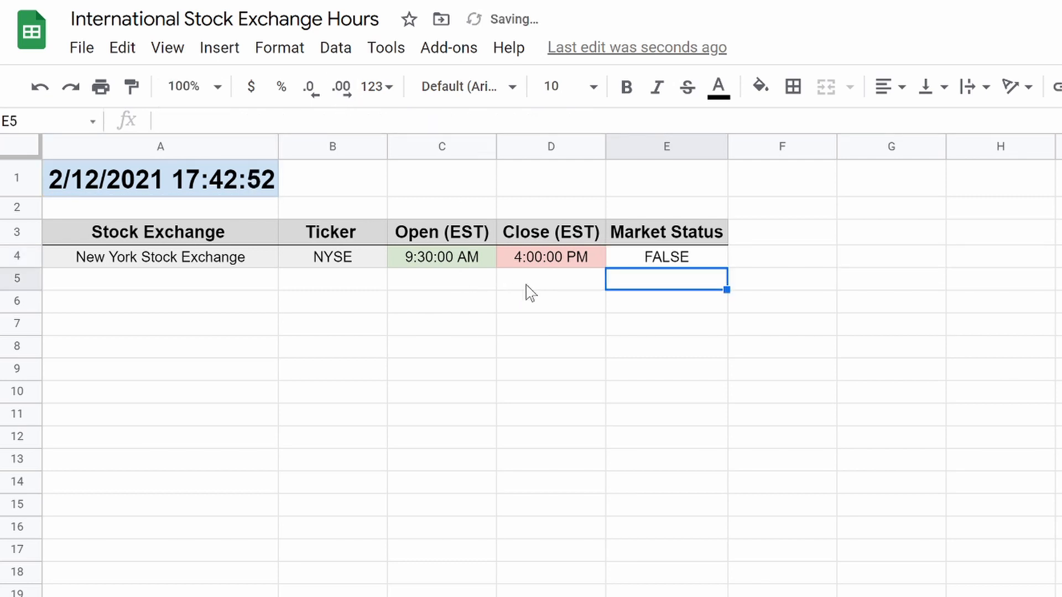
Retest E4's formula with the second weekday test set to 6.
left_click(655, 261)
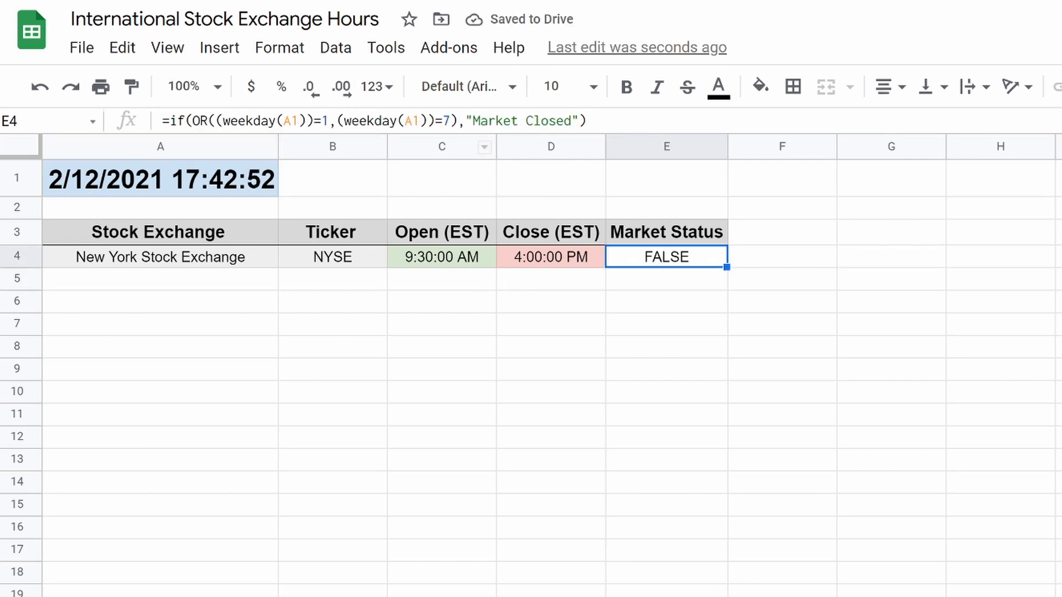
left_click(451, 121)
key("BackSpace")
type("6")
key("Return")
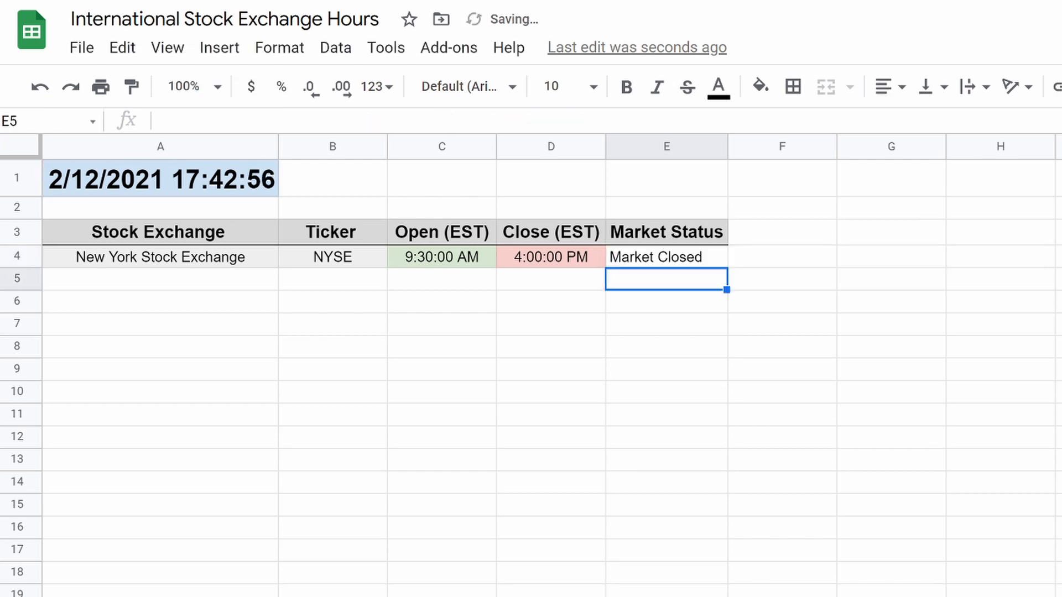
Restore the weekday test to 7 and delete the closing parenthesis after "Market Closed".
left_click(683, 260)
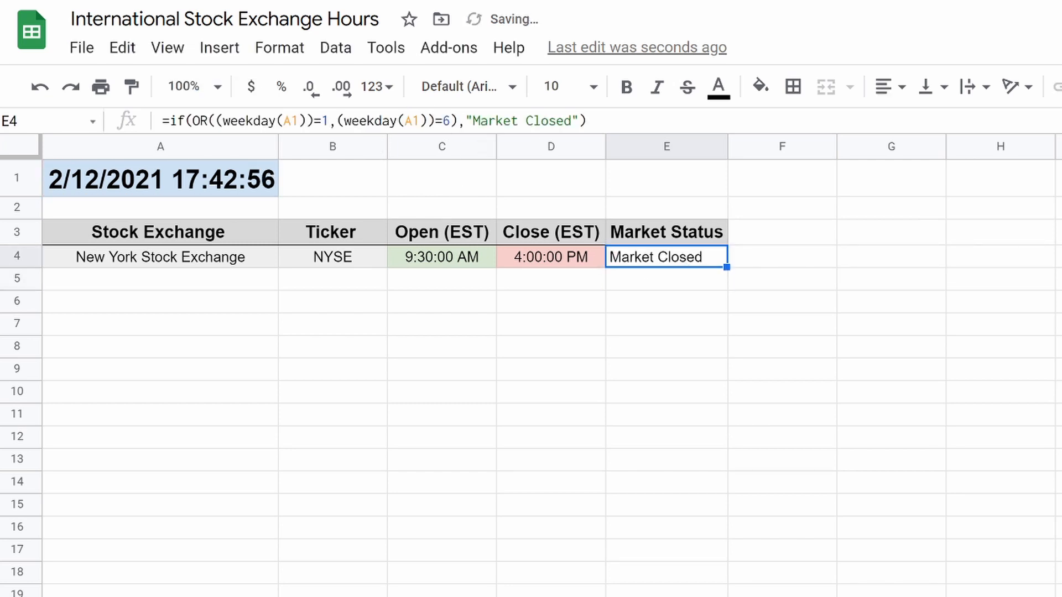
left_click(457, 121)
key("Left")
key("BackSpace")
type("7")
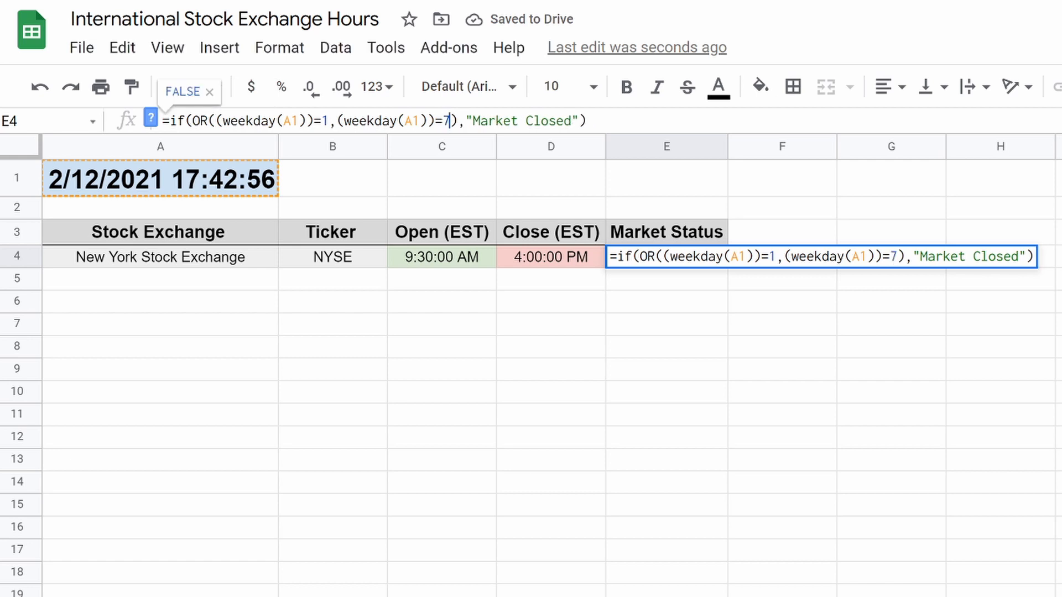
left_click(580, 121)
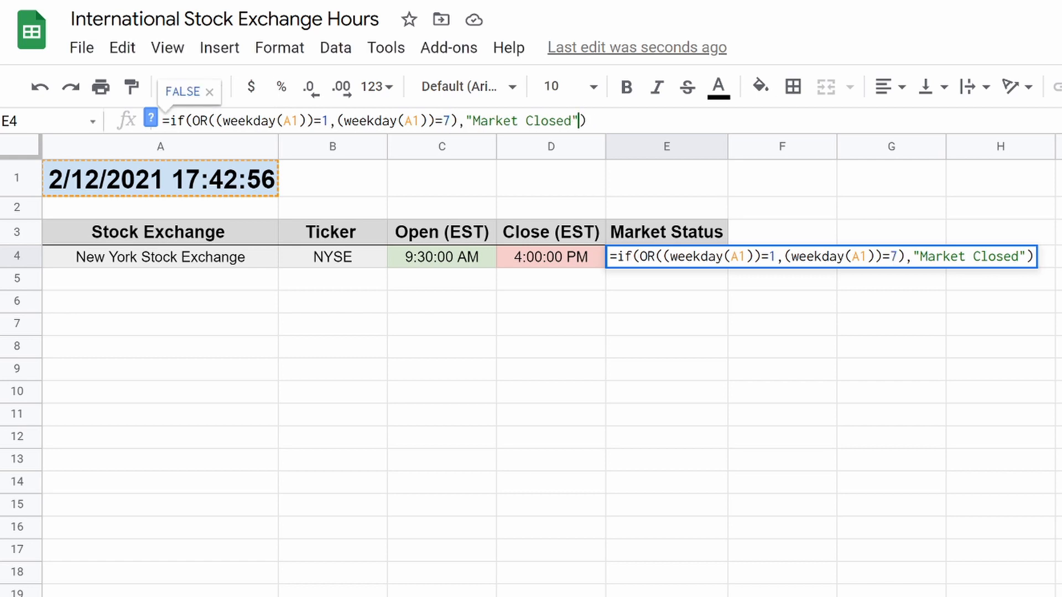
key("Delete")
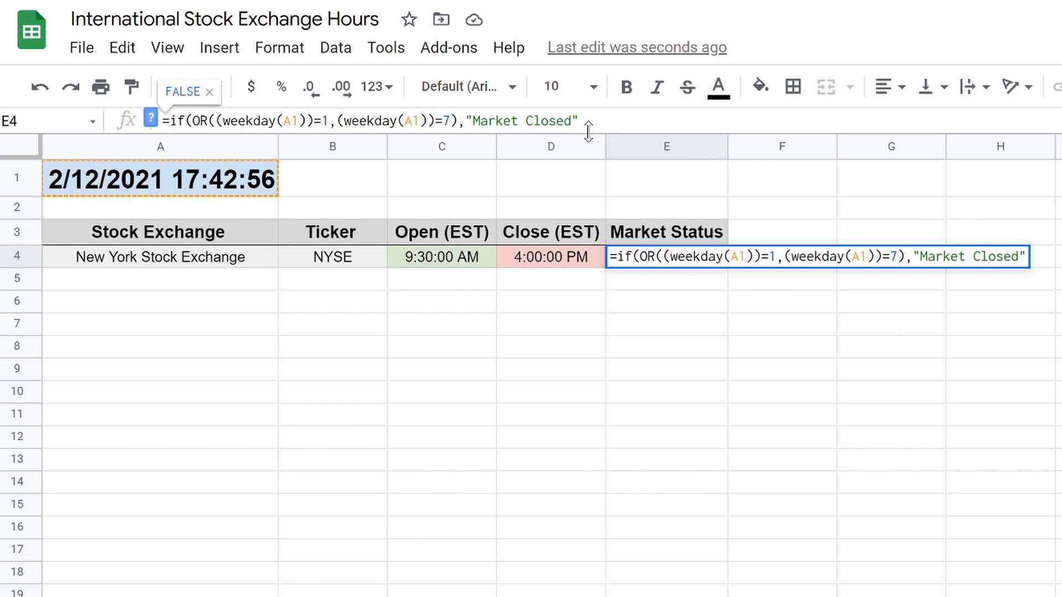
After "Market Closed", add ,if(time(hour(now()),minute(now()),second(now()))> to E4's formula.
type(",if")
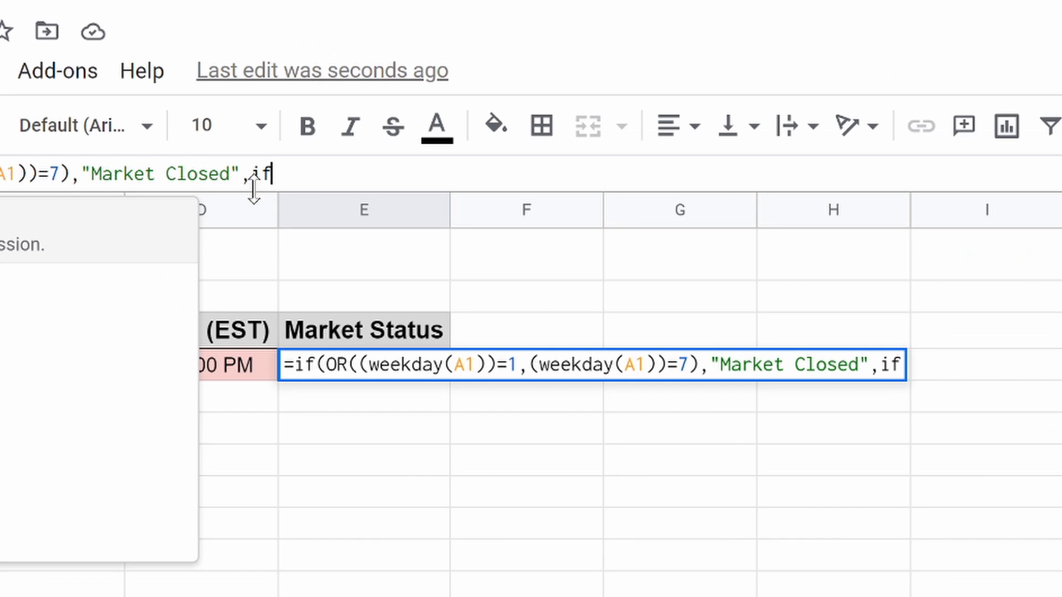
type("(")
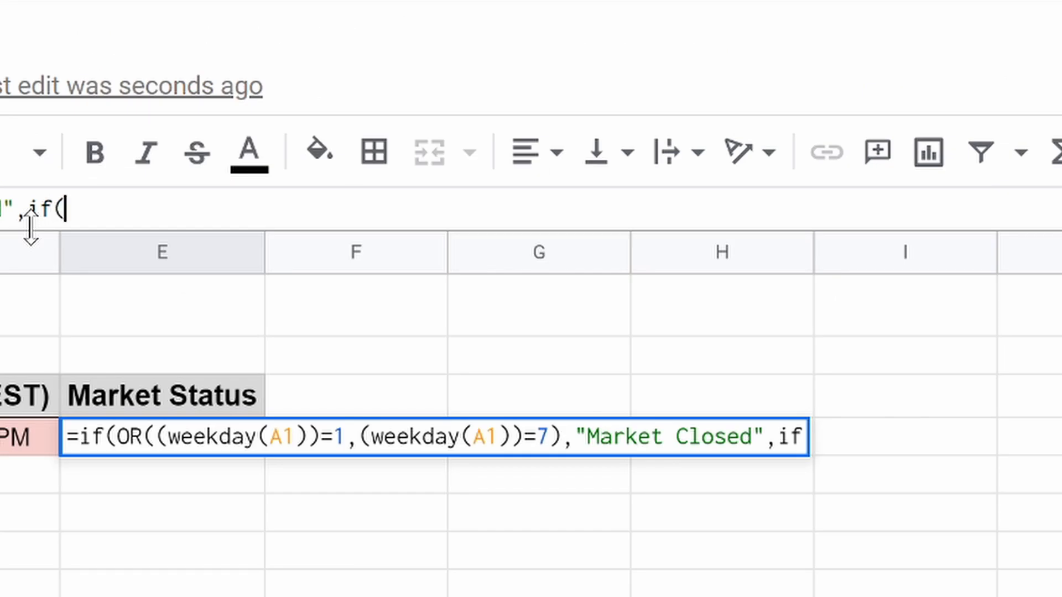
type("time")
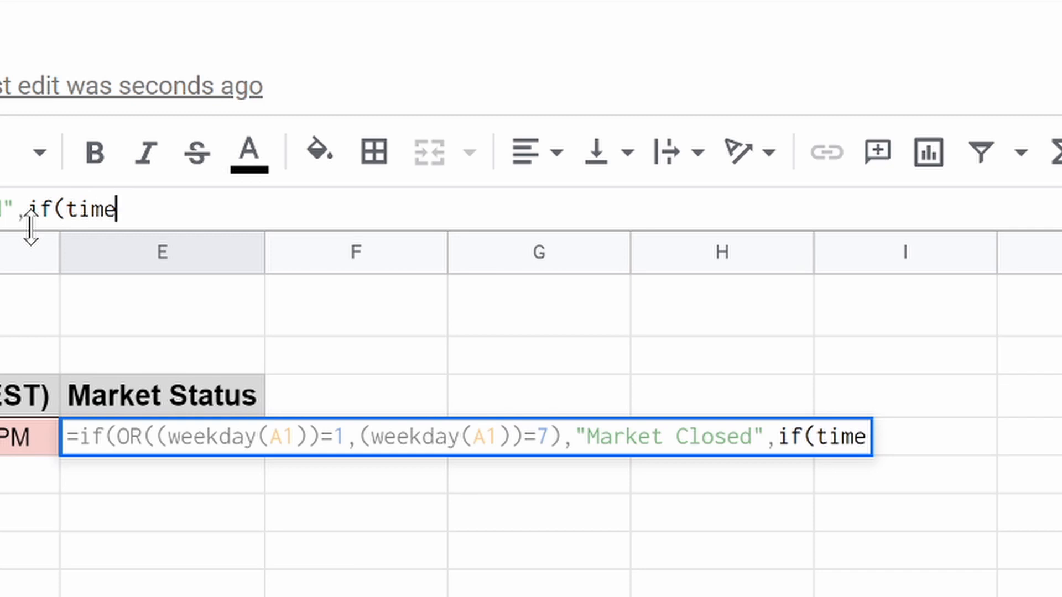
type("(")
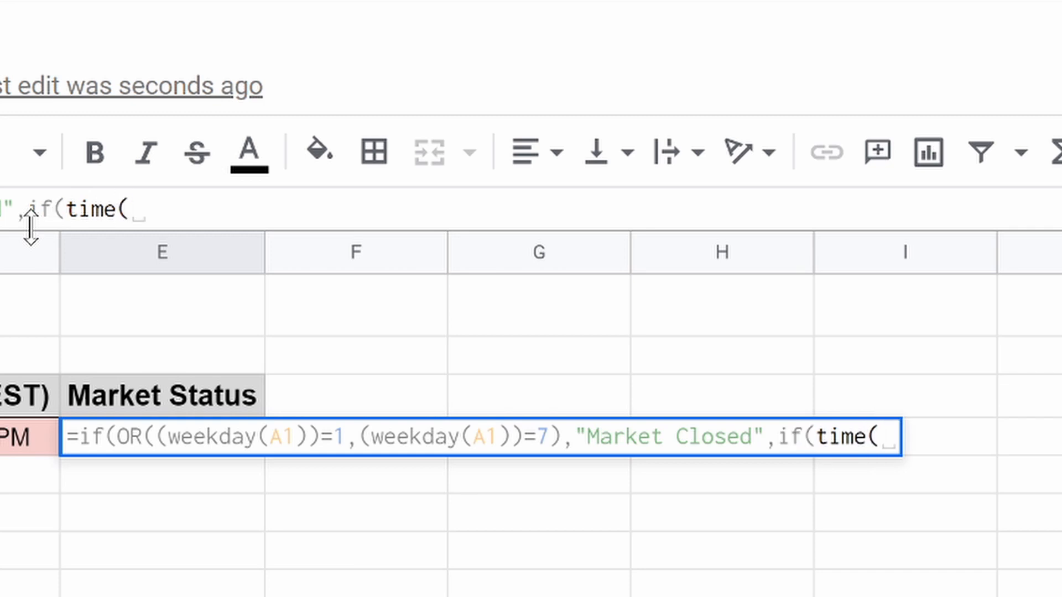
type("hour")
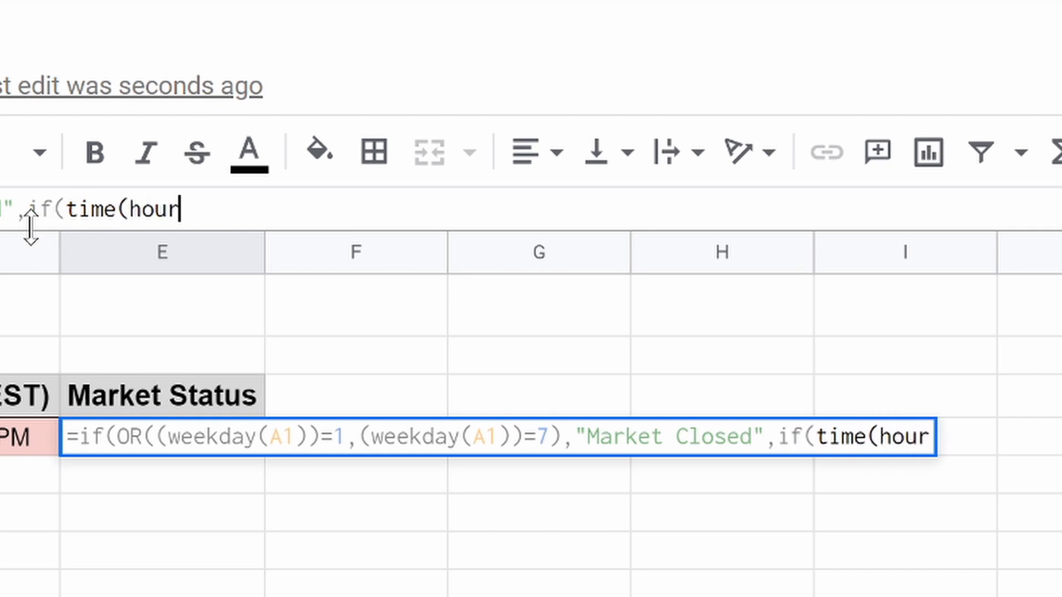
type("(now")
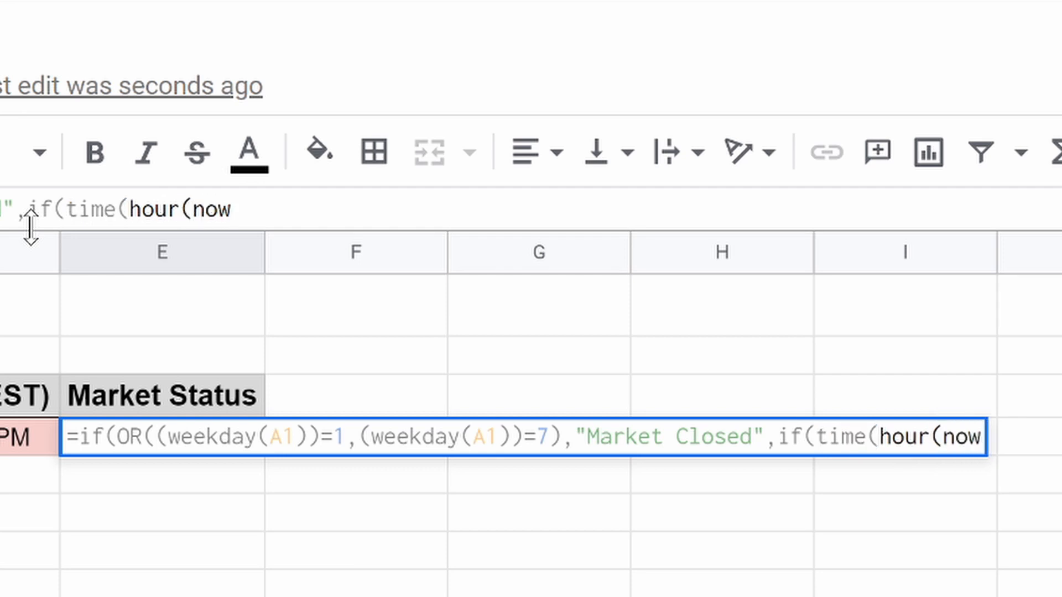
type("(")
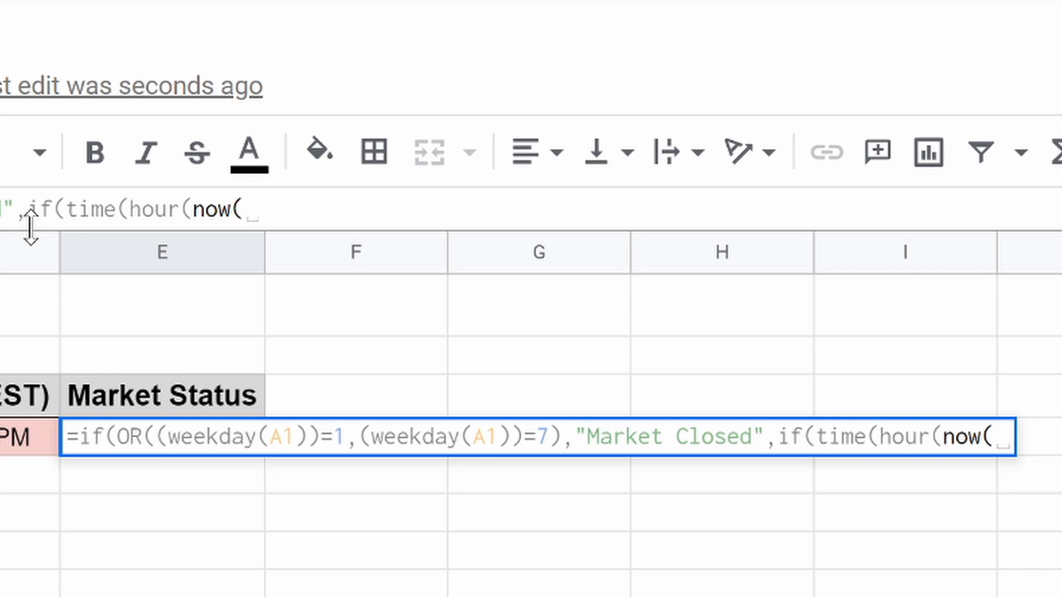
type("))")
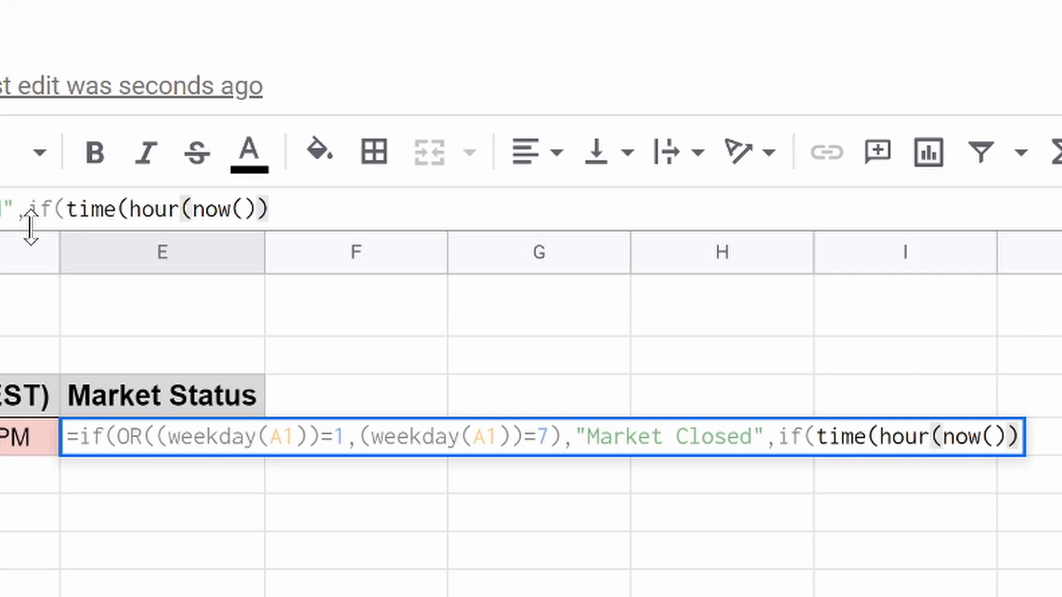
type(",")
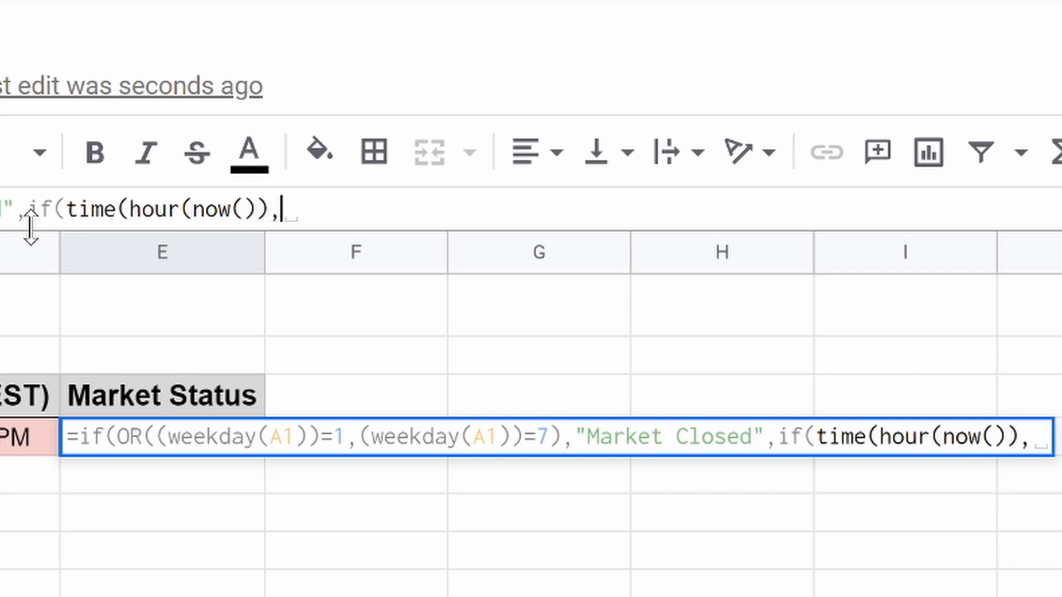
type("M")
key("BackSpace")
type("minute")
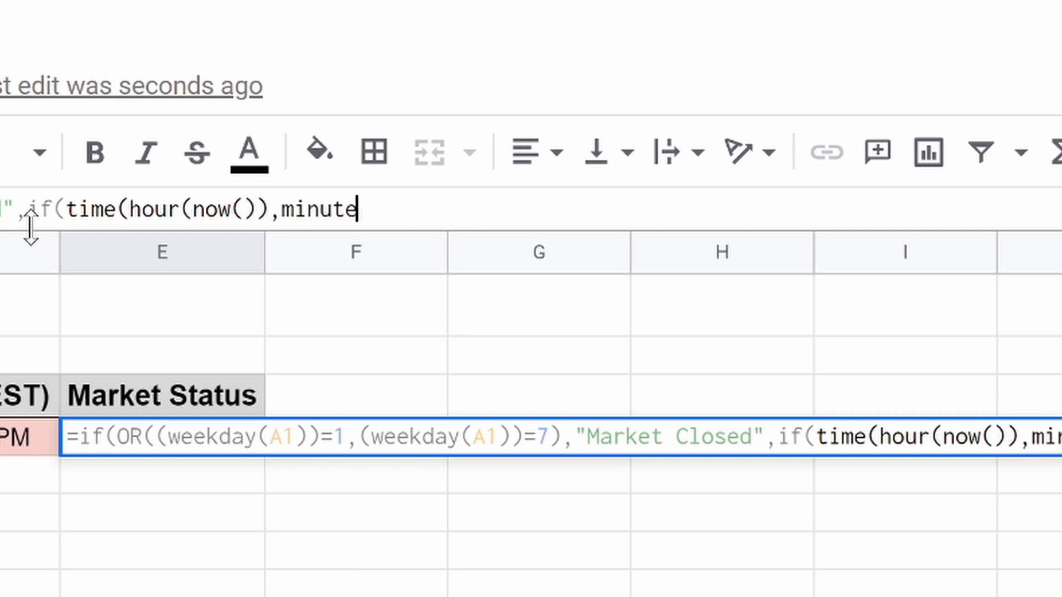
type("(")
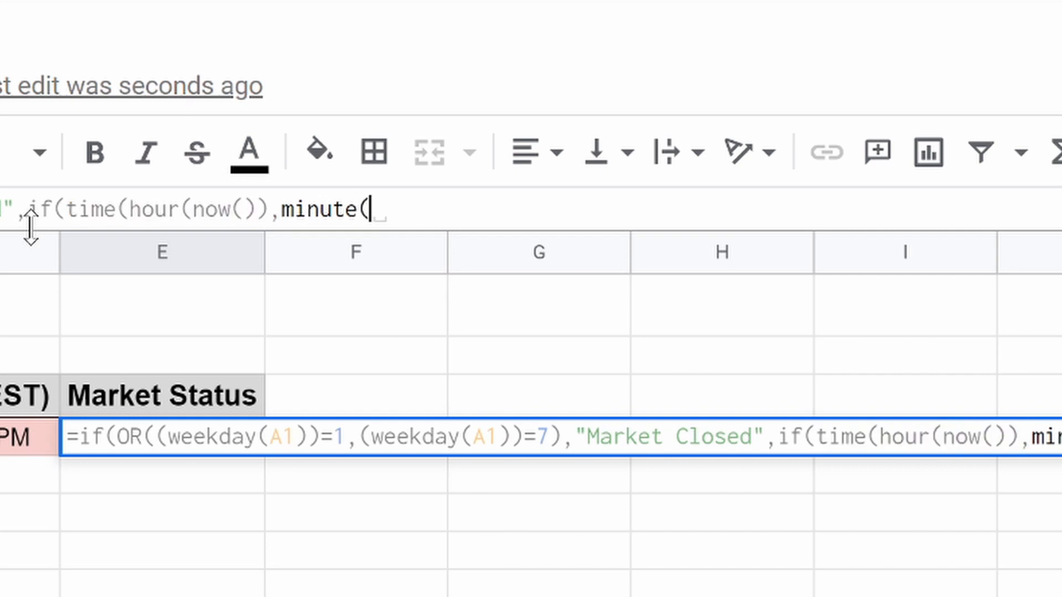
type("now())")
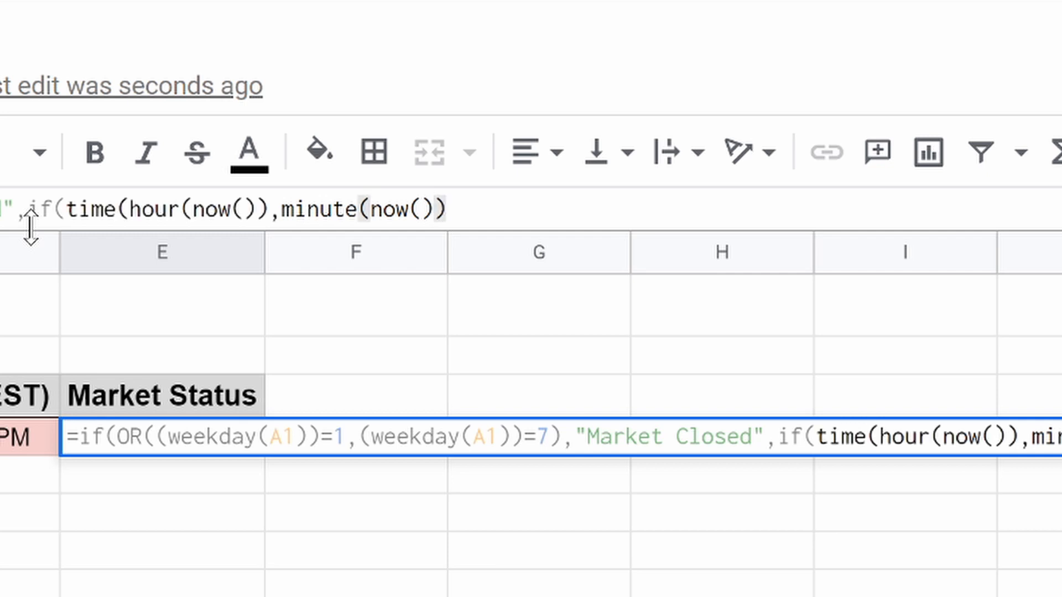
type(",")
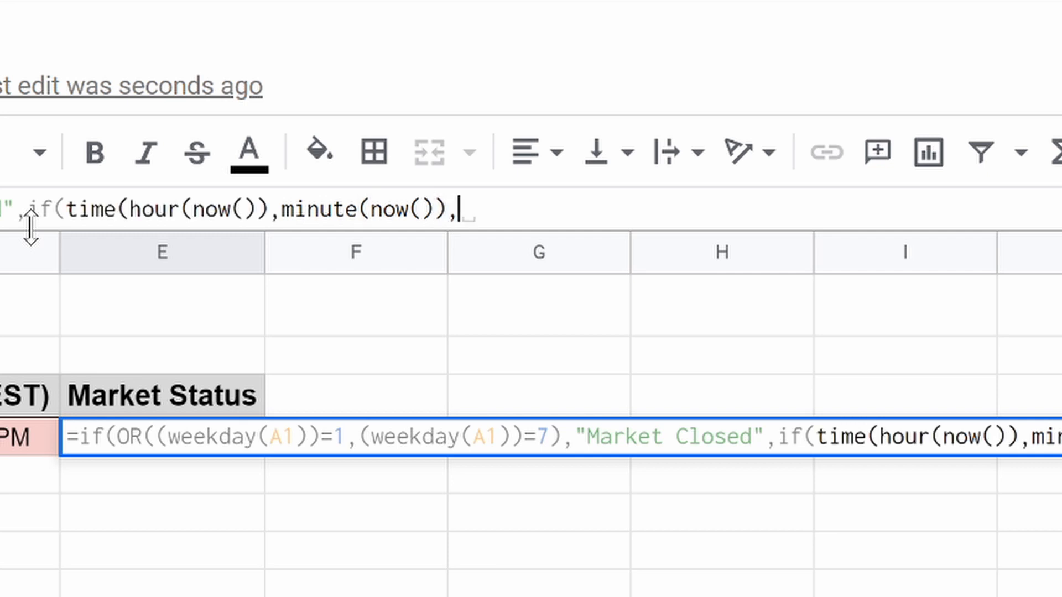
type("second")
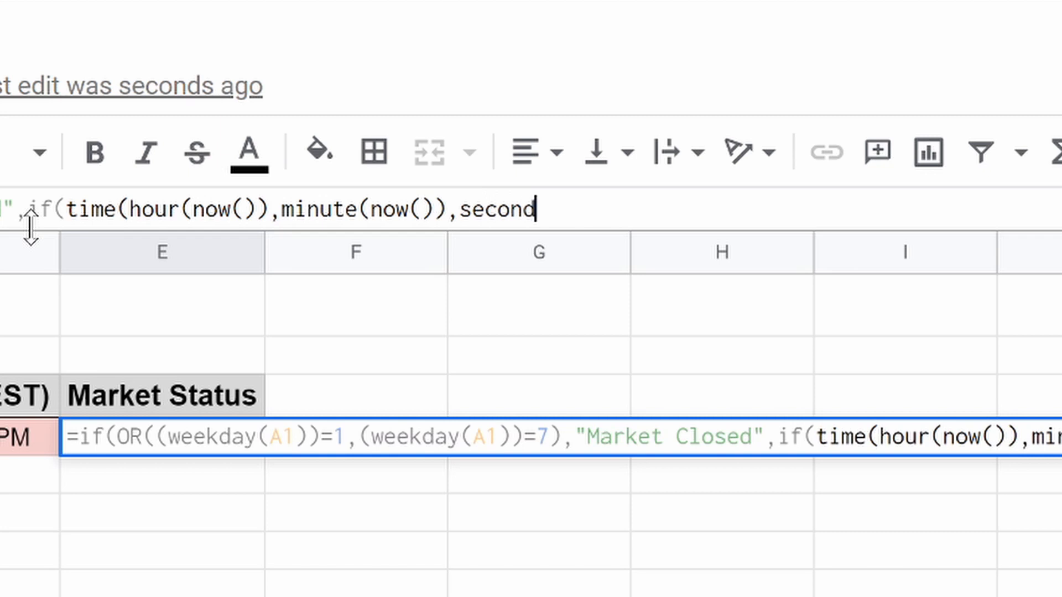
type("(")
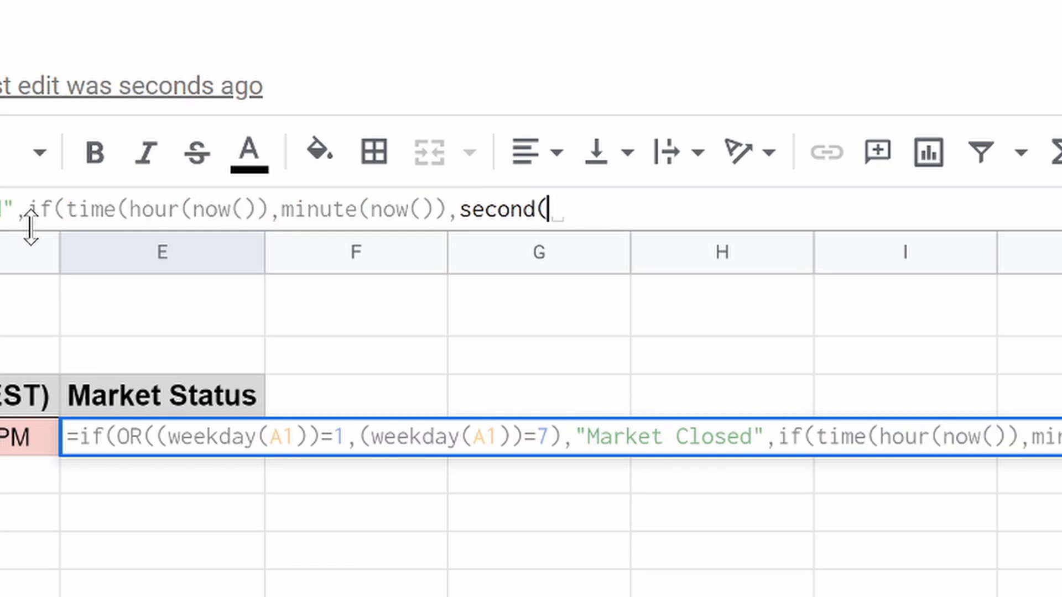
type("now()")
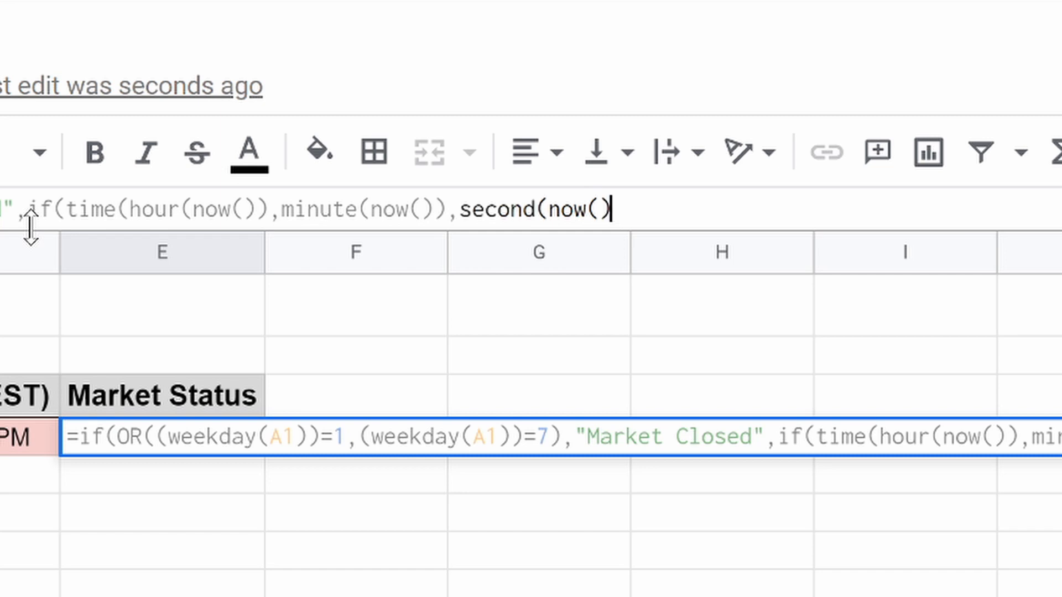
type(")")
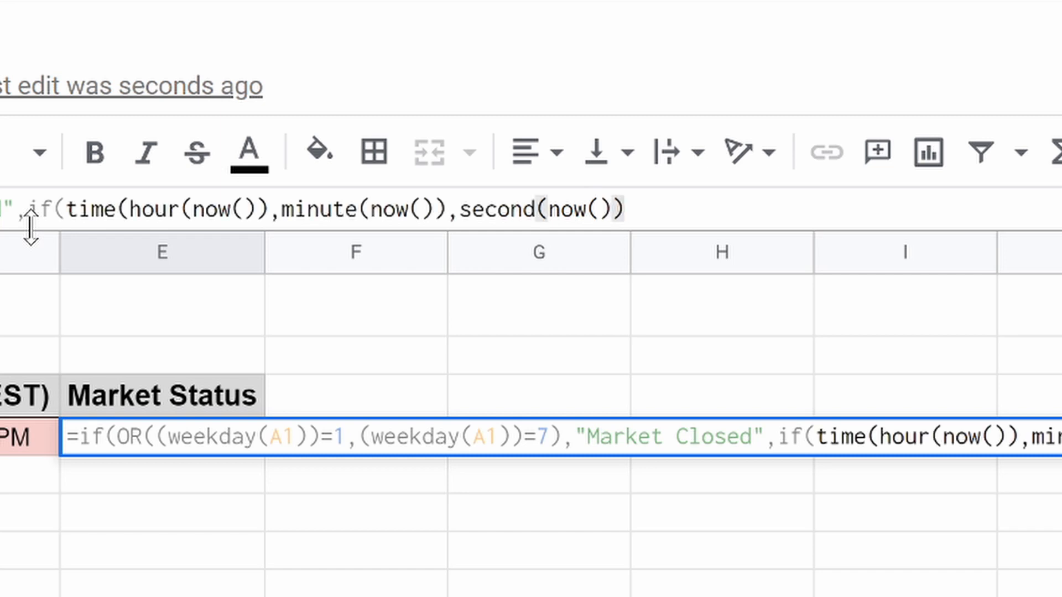
type(")>")
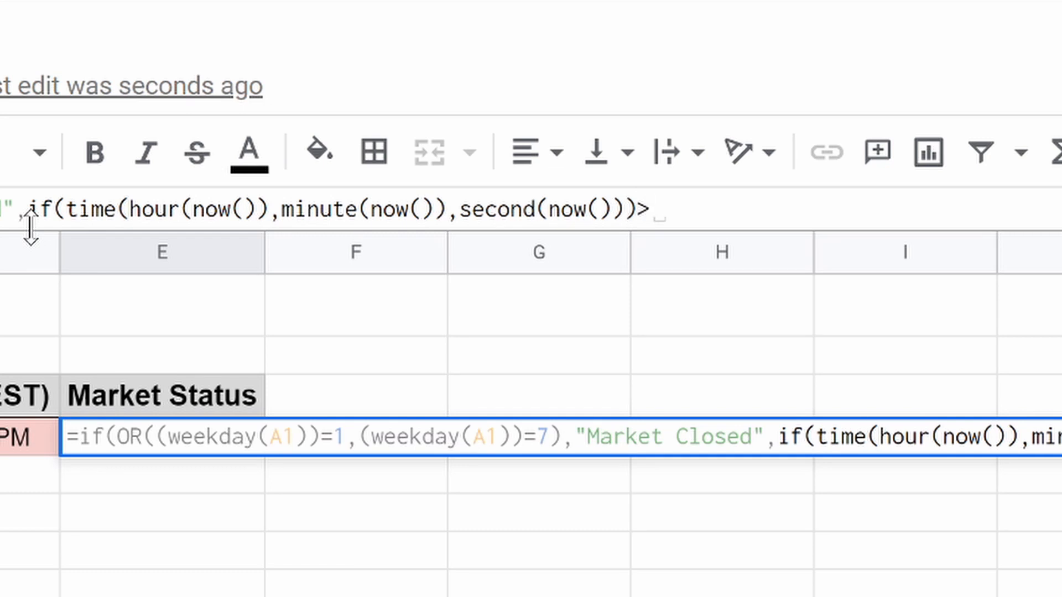
Complete the time check with TIME(16,0,0),"Market Closed", so after 4 pm shows closed.
type("TIN")
key("BackSpace")
type("ME")
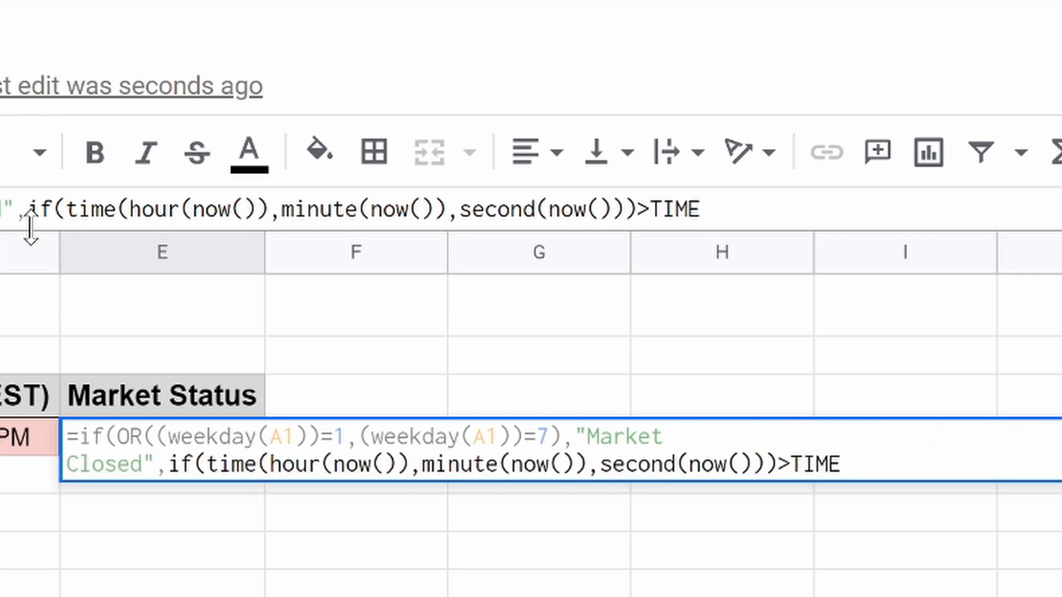
type("(19")
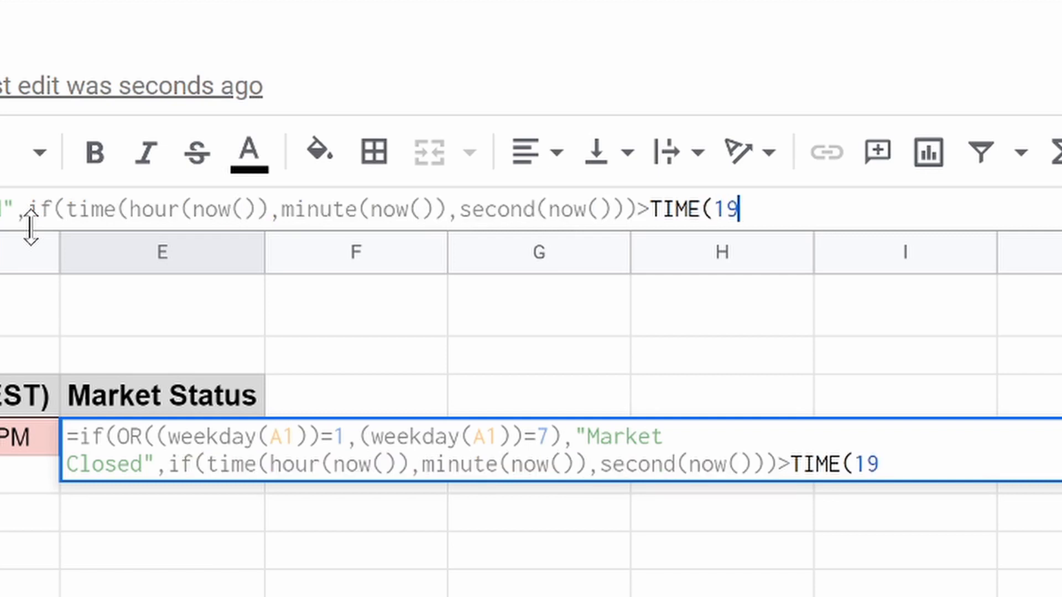
key("BackSpace")
type("6,0,0")
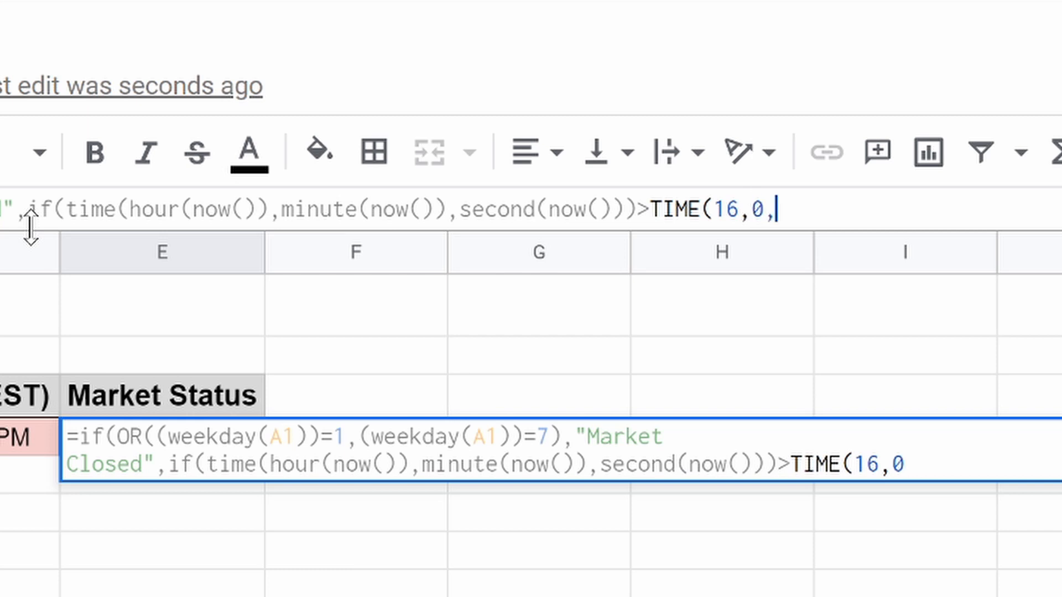
type(")")
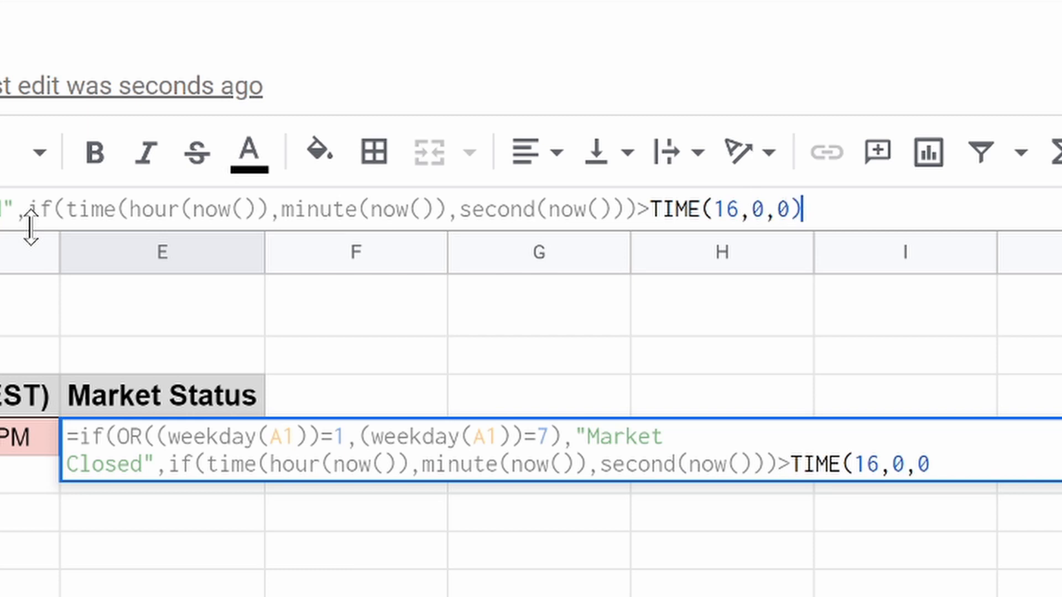
type(",")
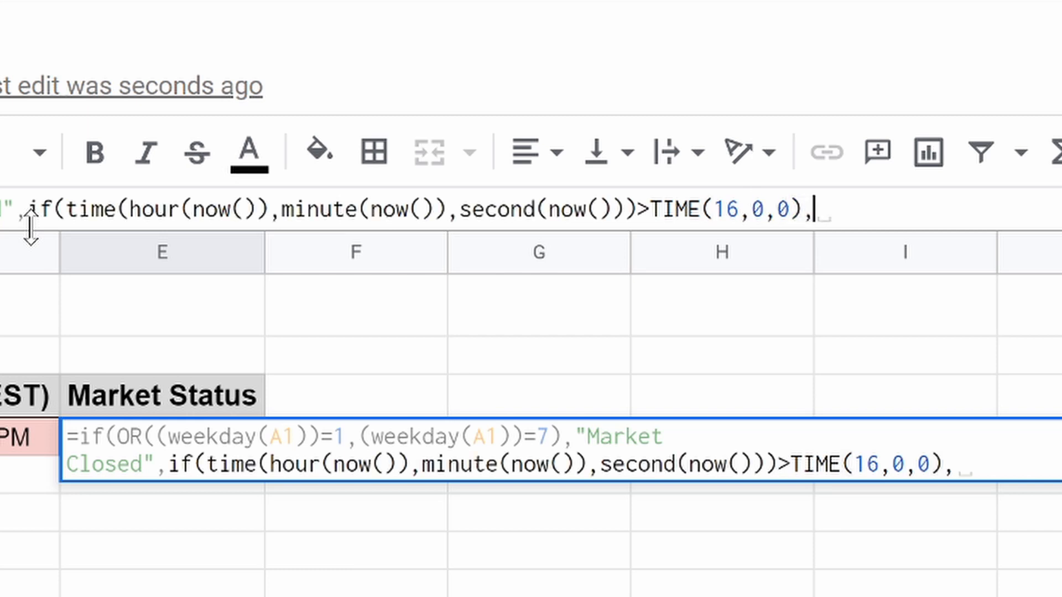
type("\"")
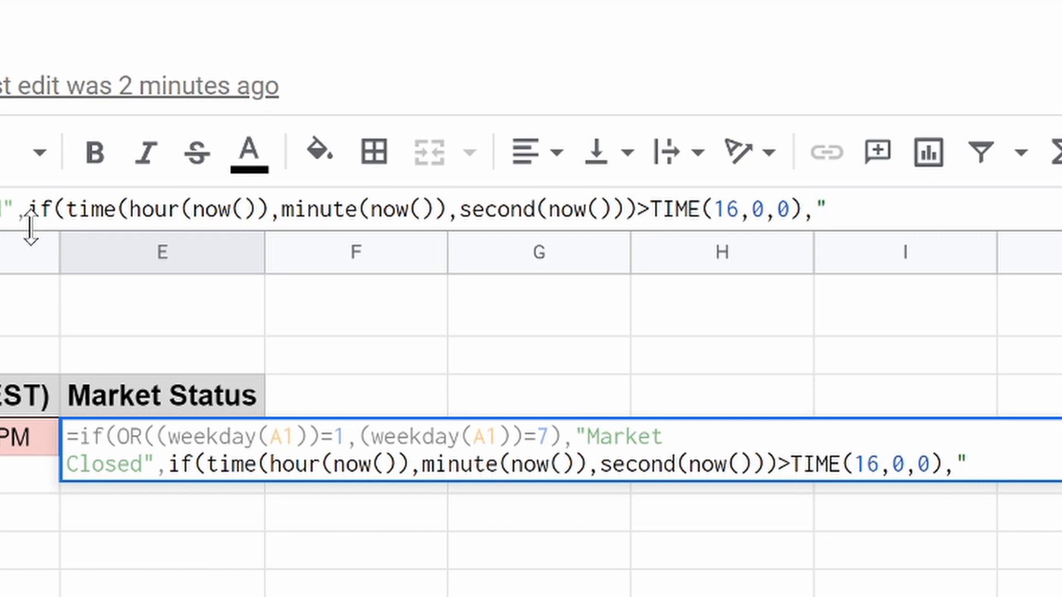
type("Market Closed")
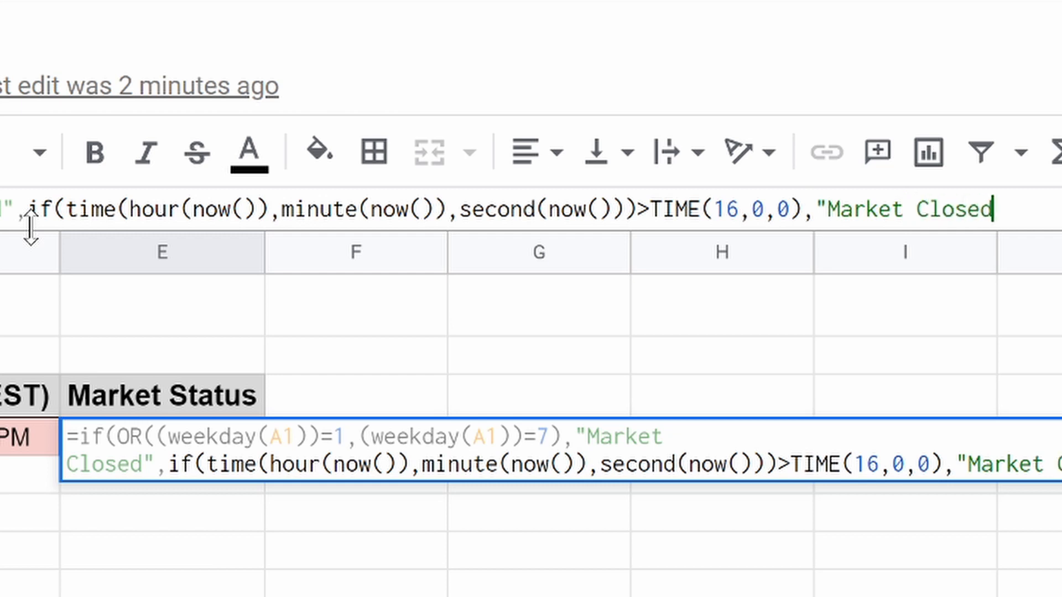
type("\"")
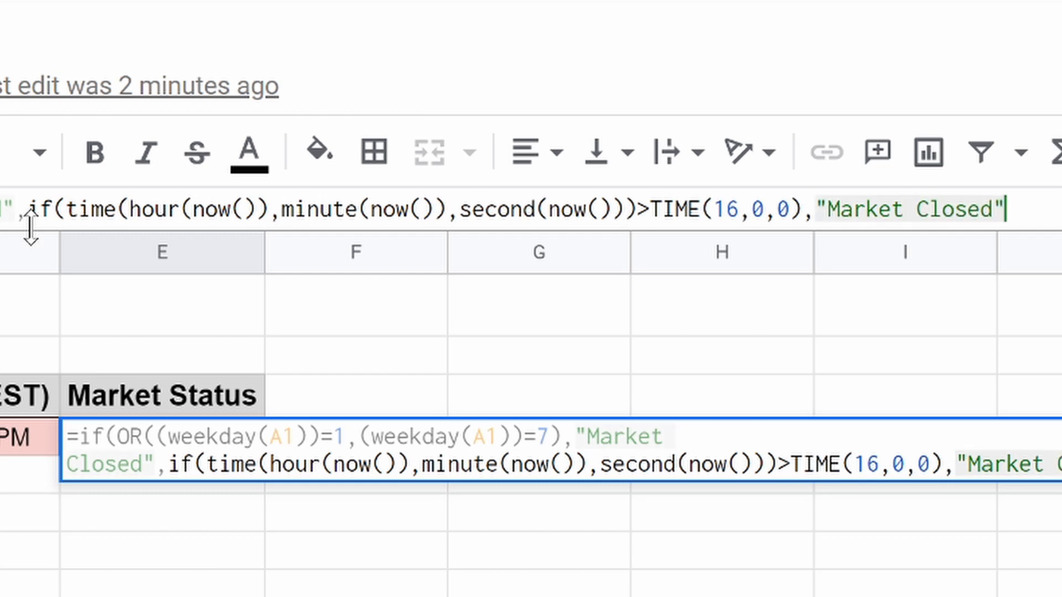
type(",")
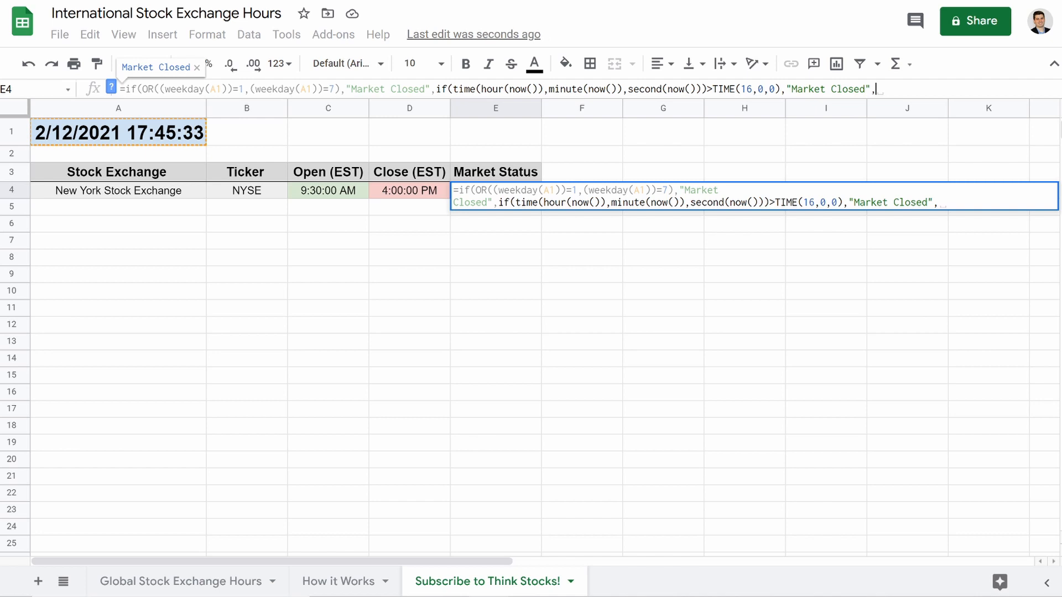
left_click_drag(742, 89, 779, 89)
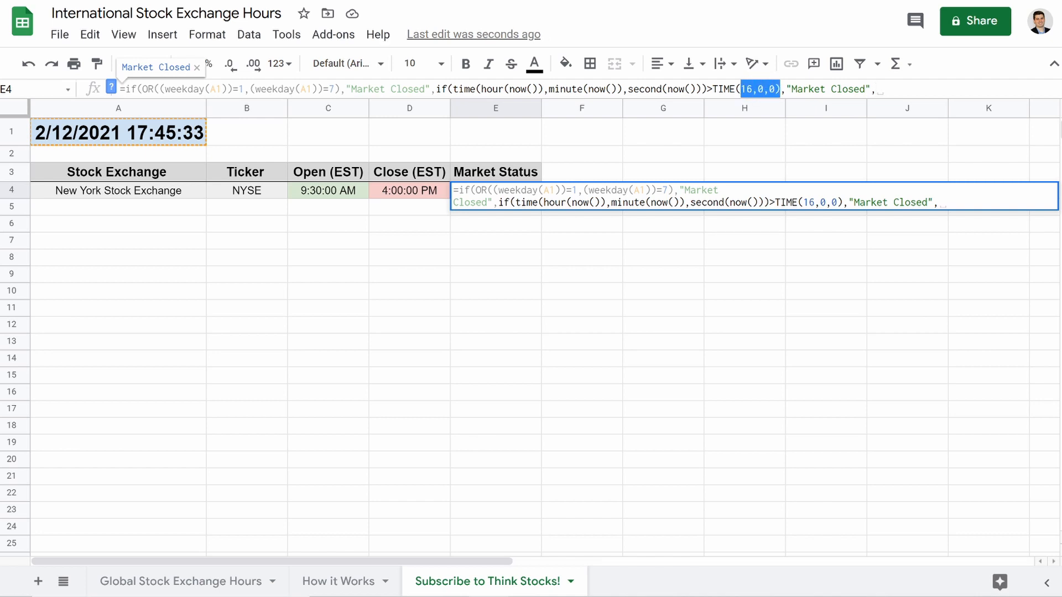
left_click(769, 89)
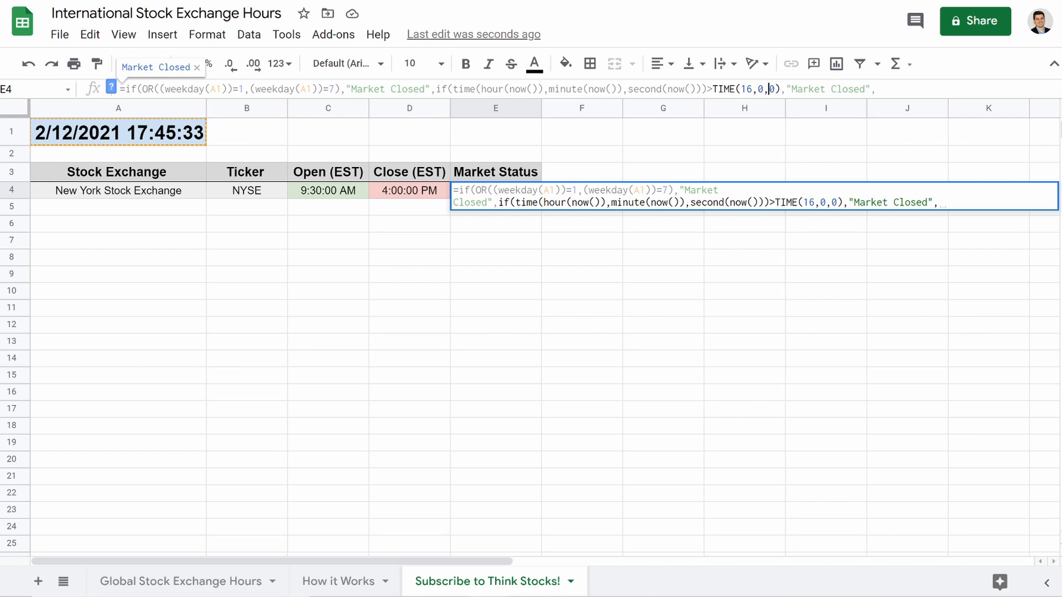
left_click_drag(741, 89, 774, 89)
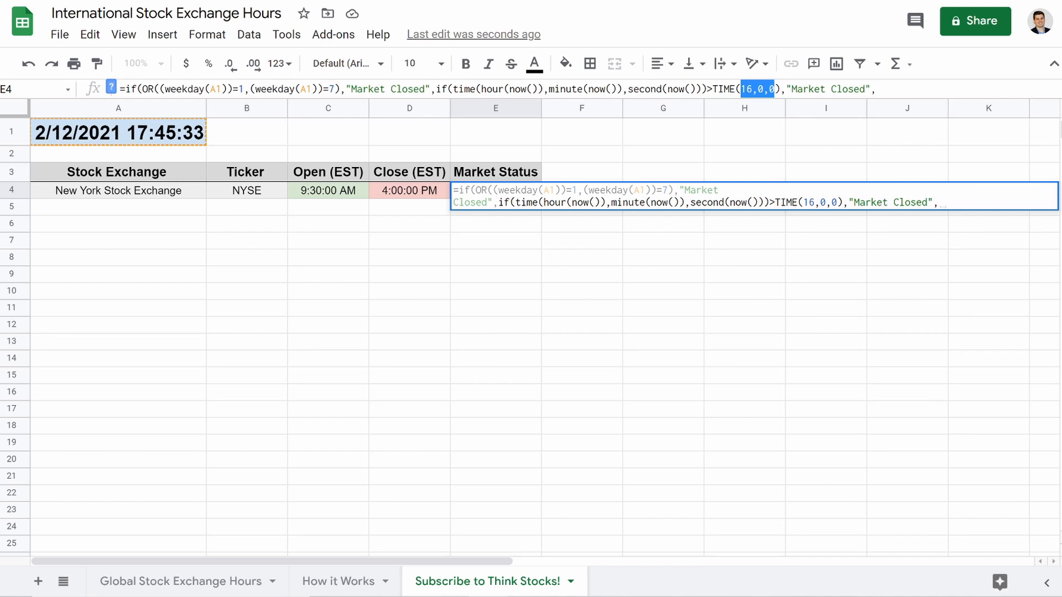
left_click(752, 89)
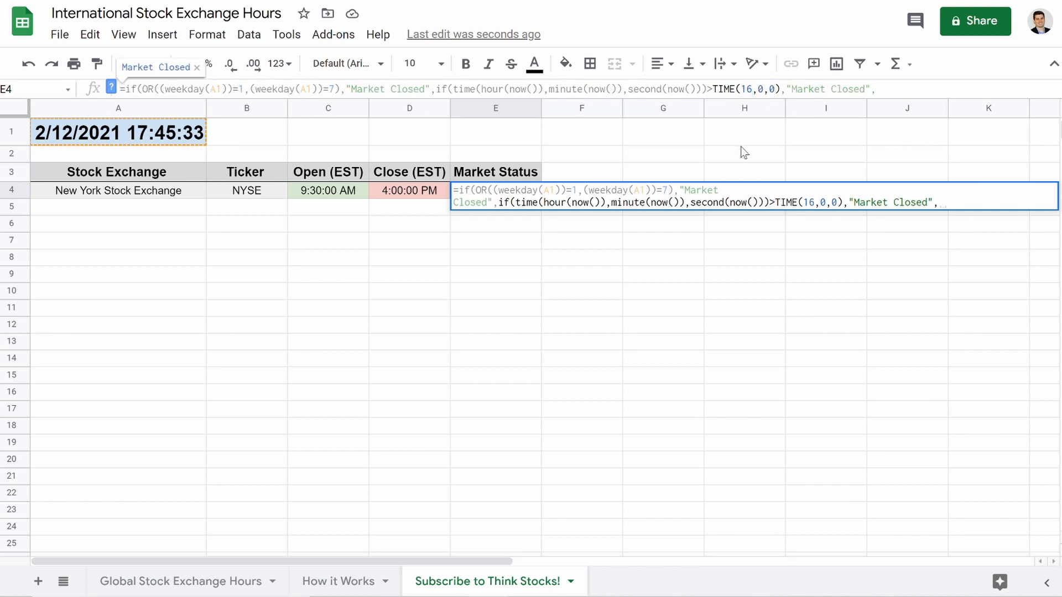
key("BackSpace")
type("5")
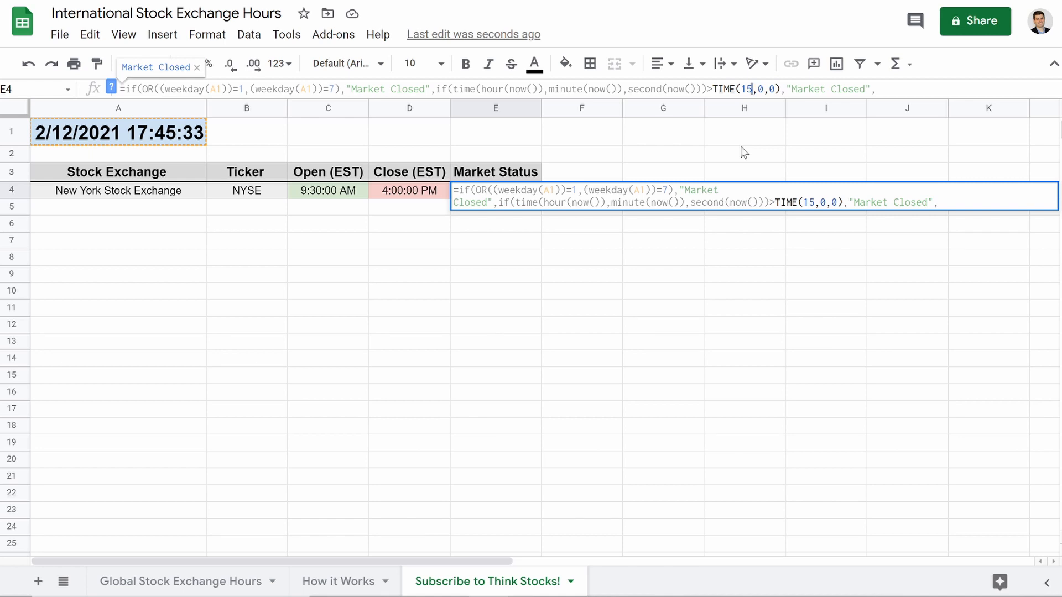
key("BackSpace")
key("BackSpace")
type("11")
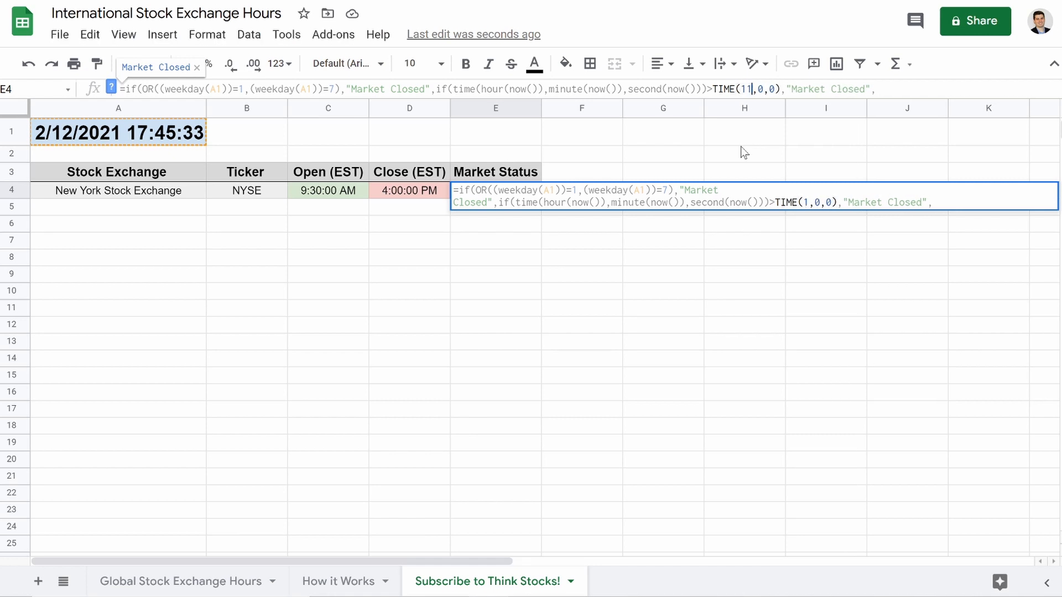
key("Right")
key("Delete")
type("30")
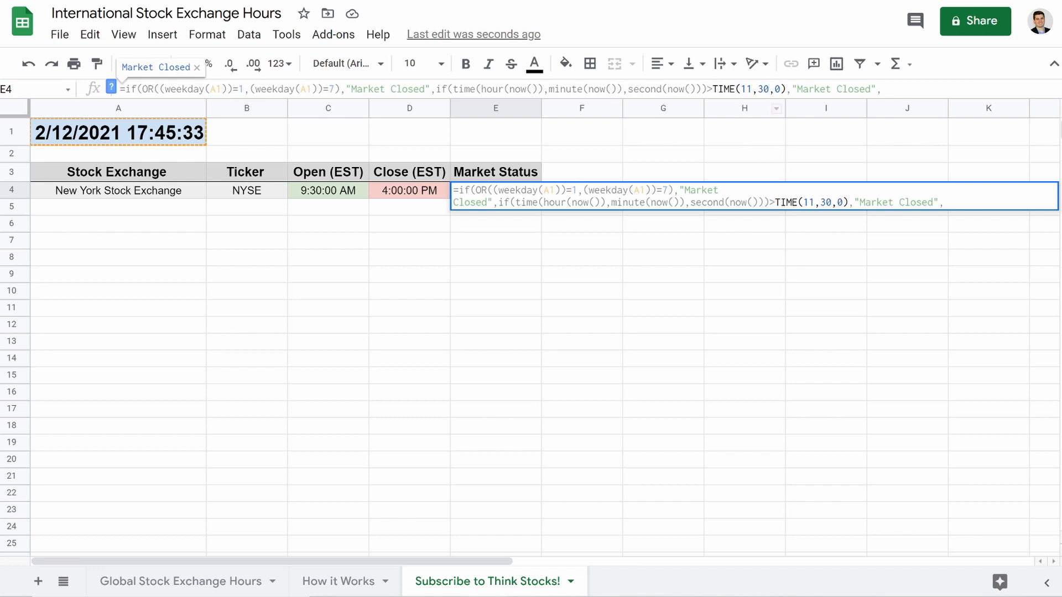
left_click_drag(742, 89, 779, 96)
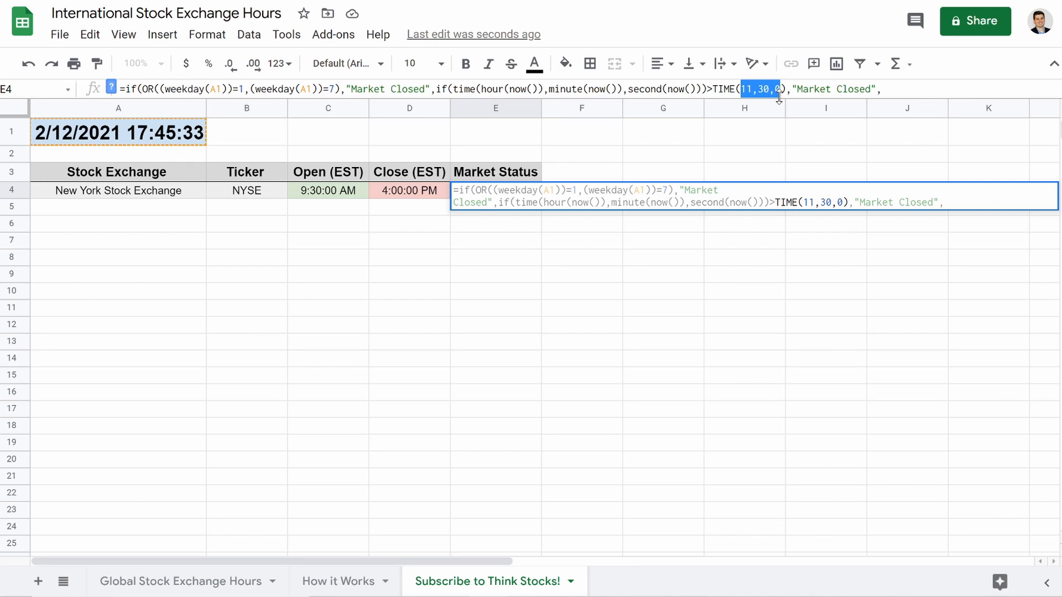
key("BackSpace")
type("16,")
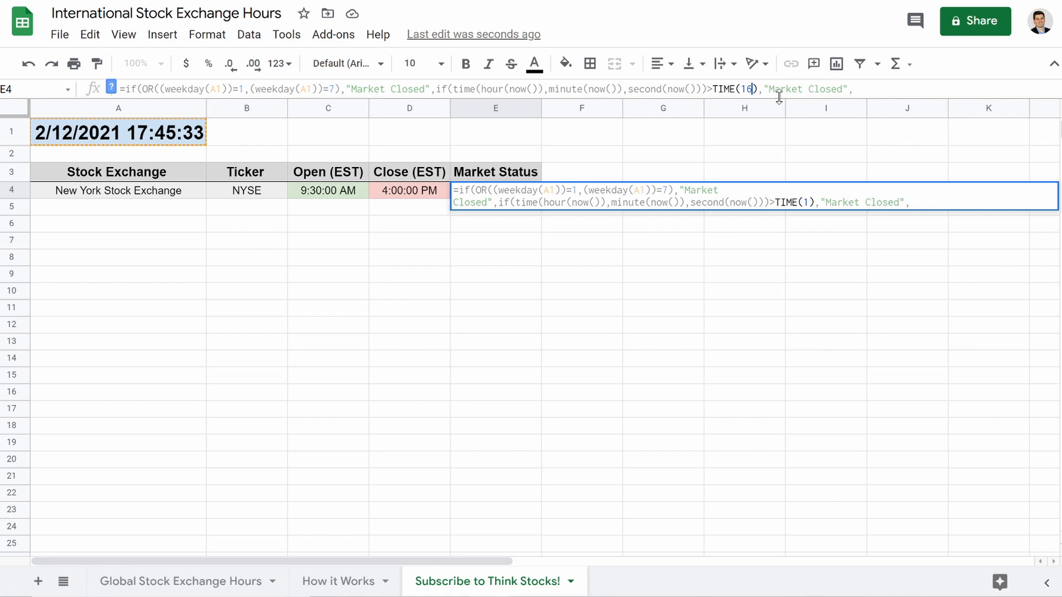
type("0,0")
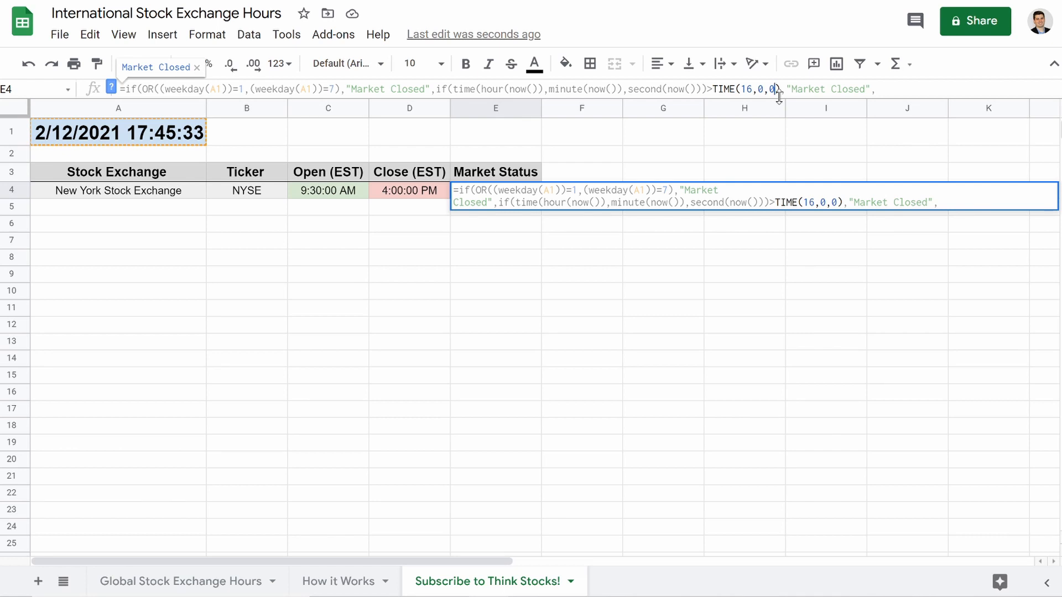
left_click(880, 89)
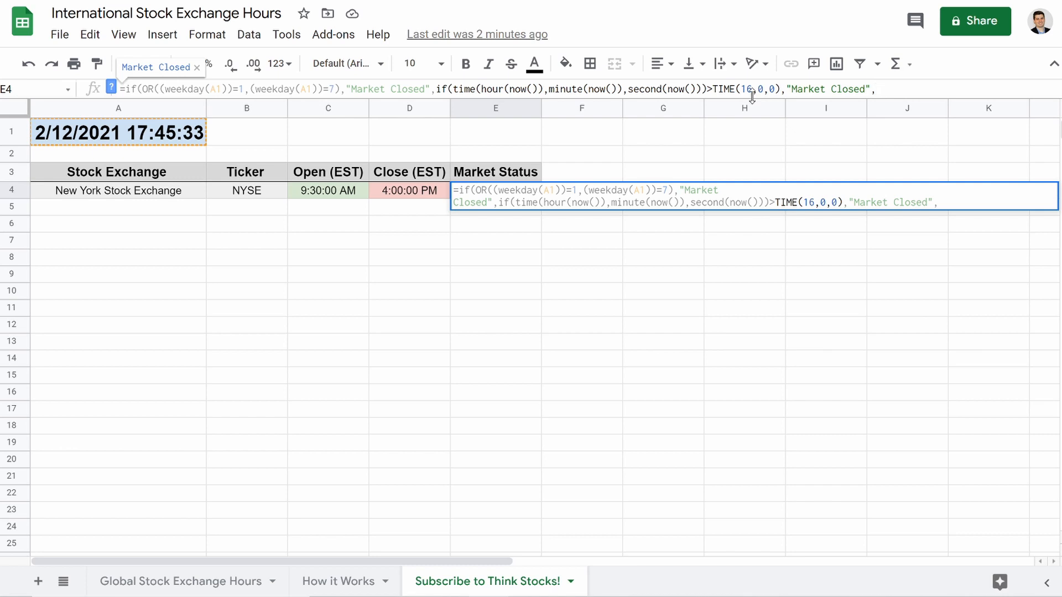
Add a nested if testing time(hour(now()),minute(now()),second(now()))>TIME(9,30,00) returning "Market Open".
type("if")
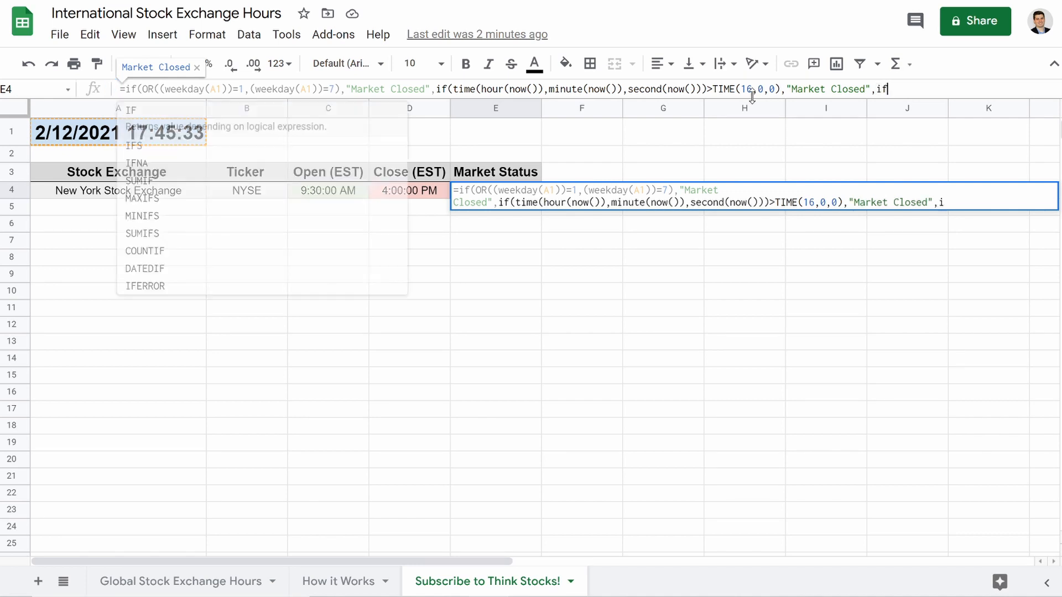
type("((")
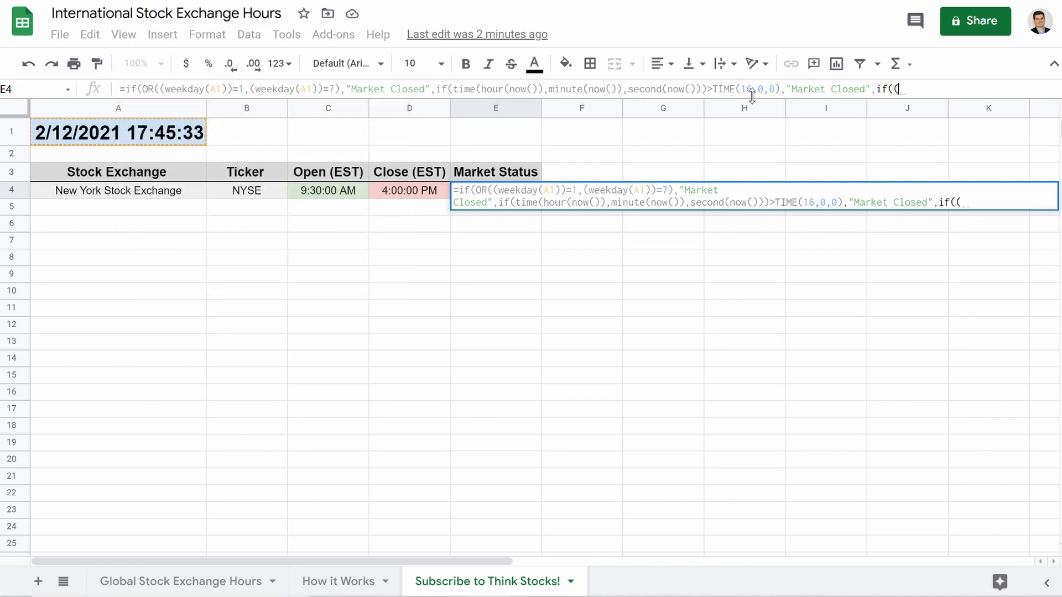
type("time")
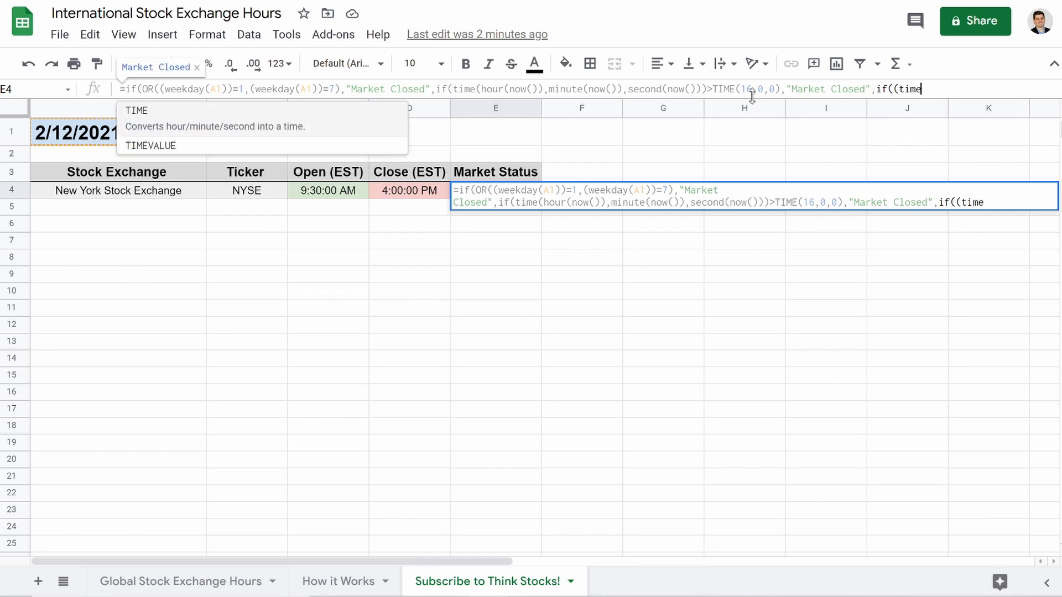
type("(")
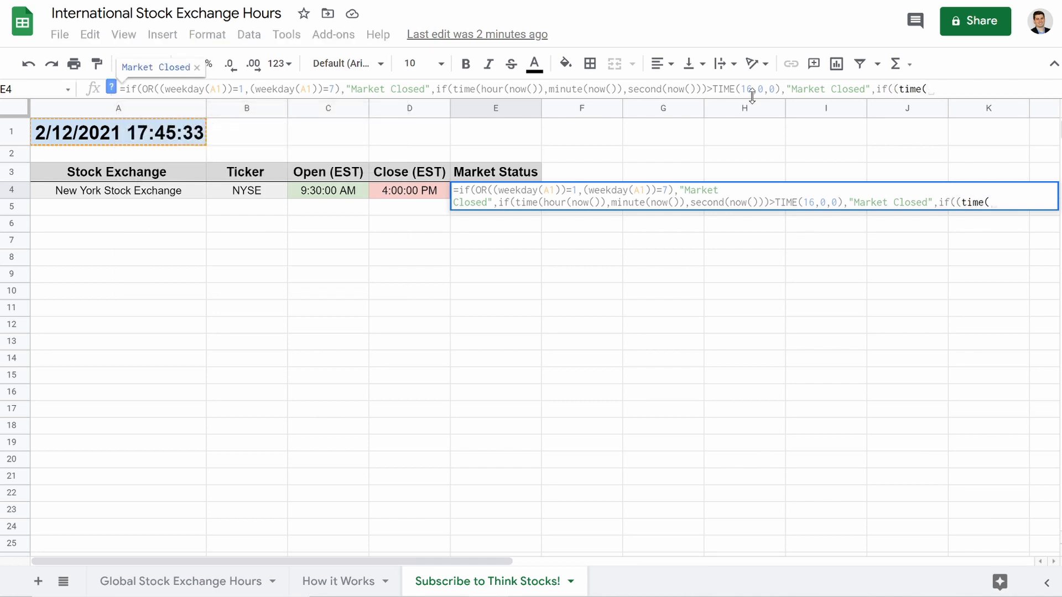
type("hour")
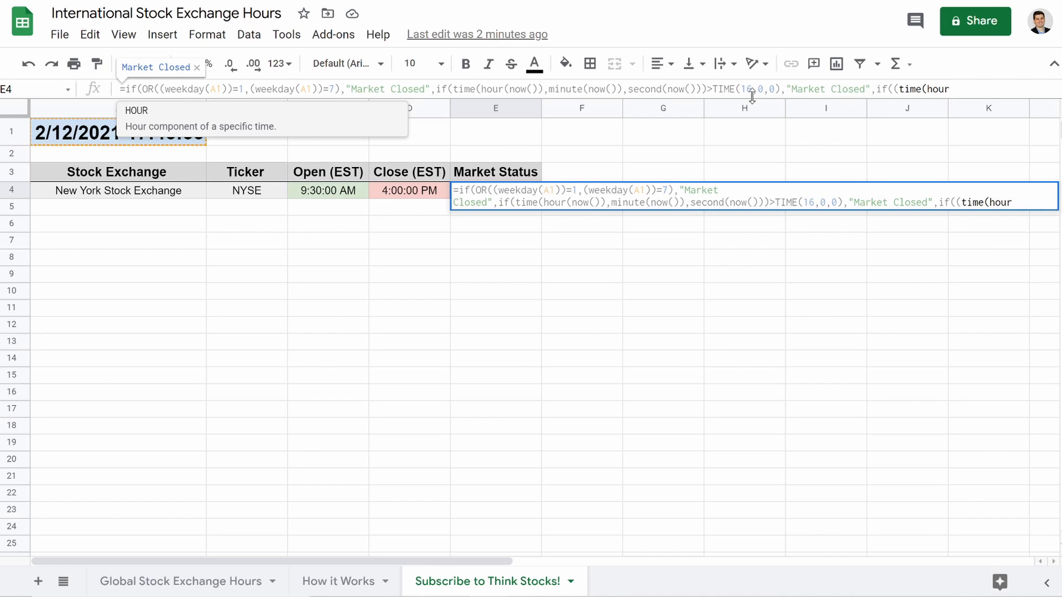
type("(")
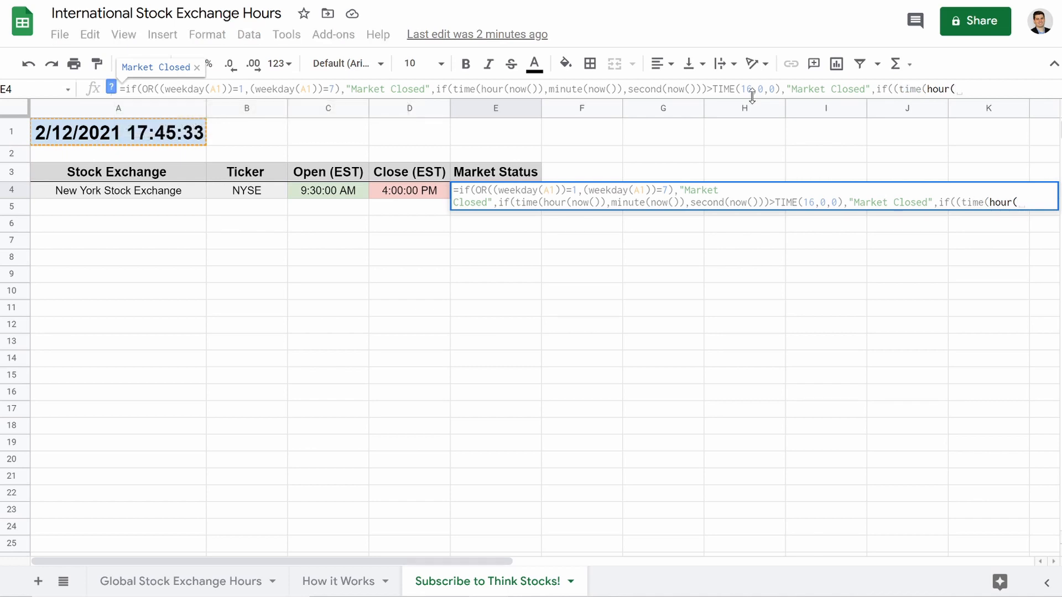
type("now()")
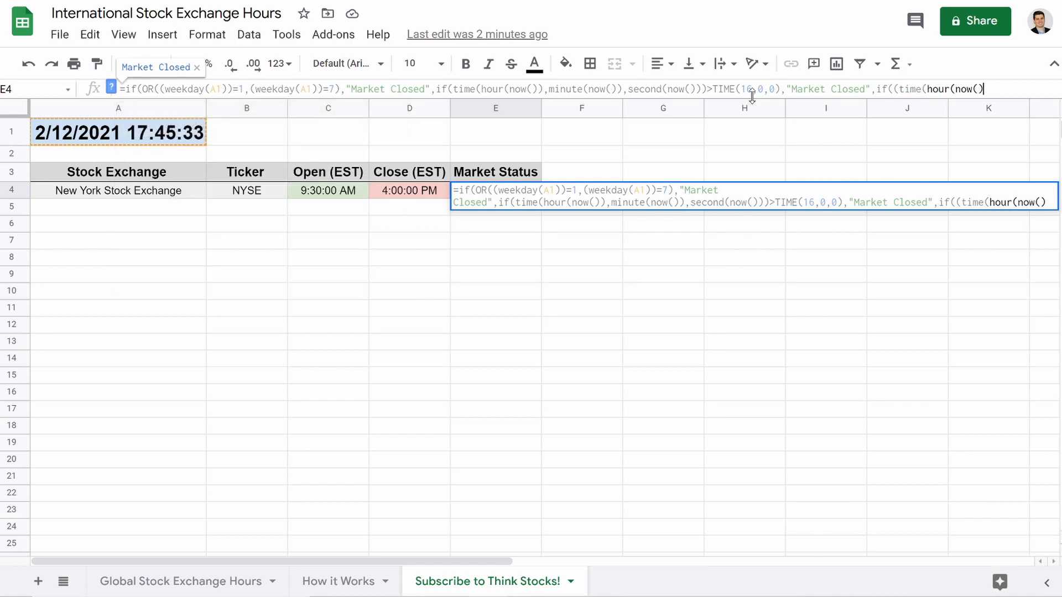
type("),")
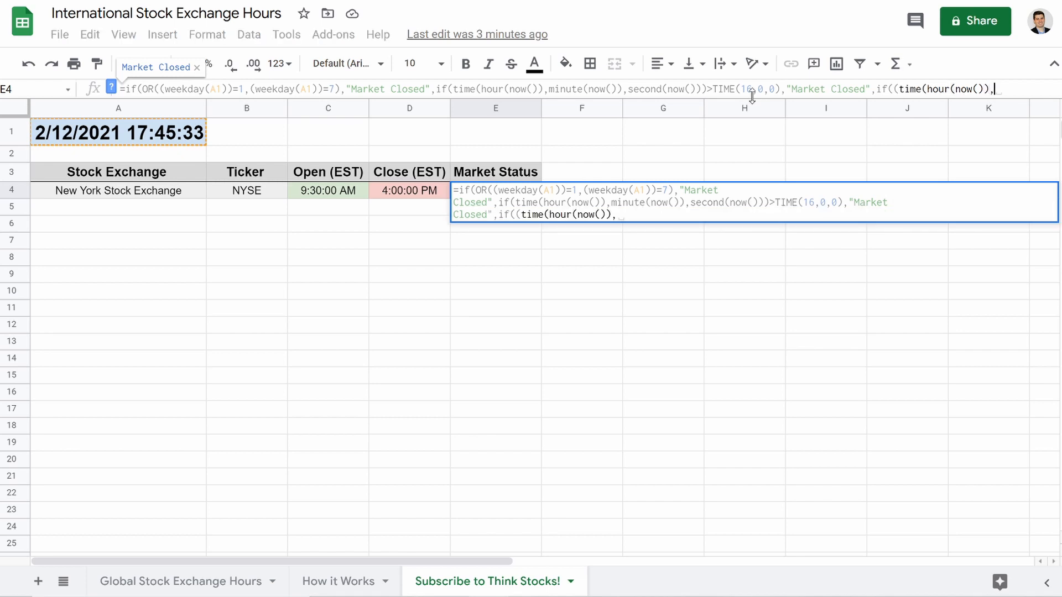
type("minute")
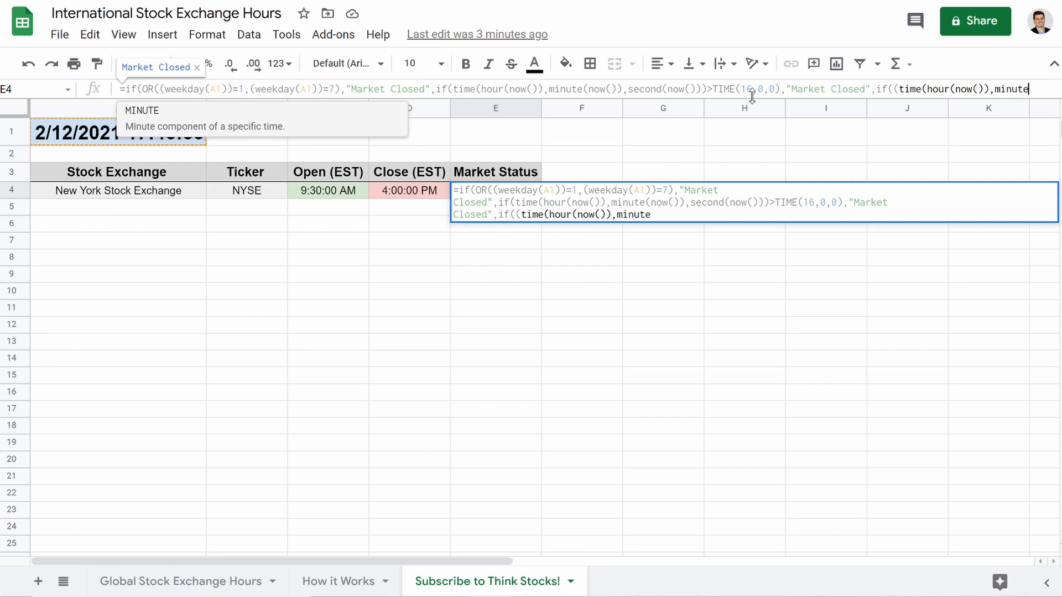
type("(now")
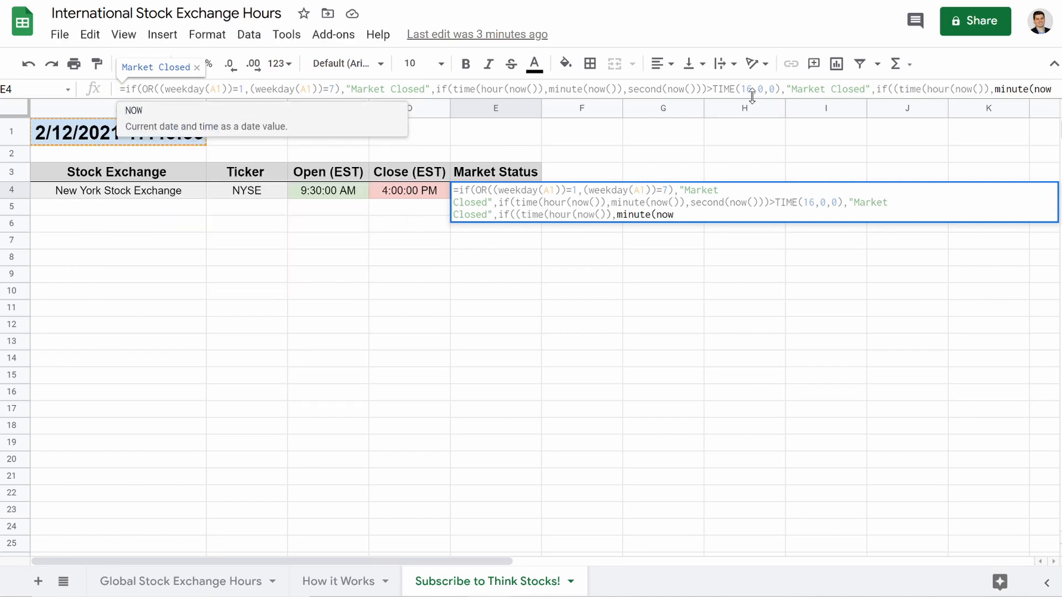
type("())")
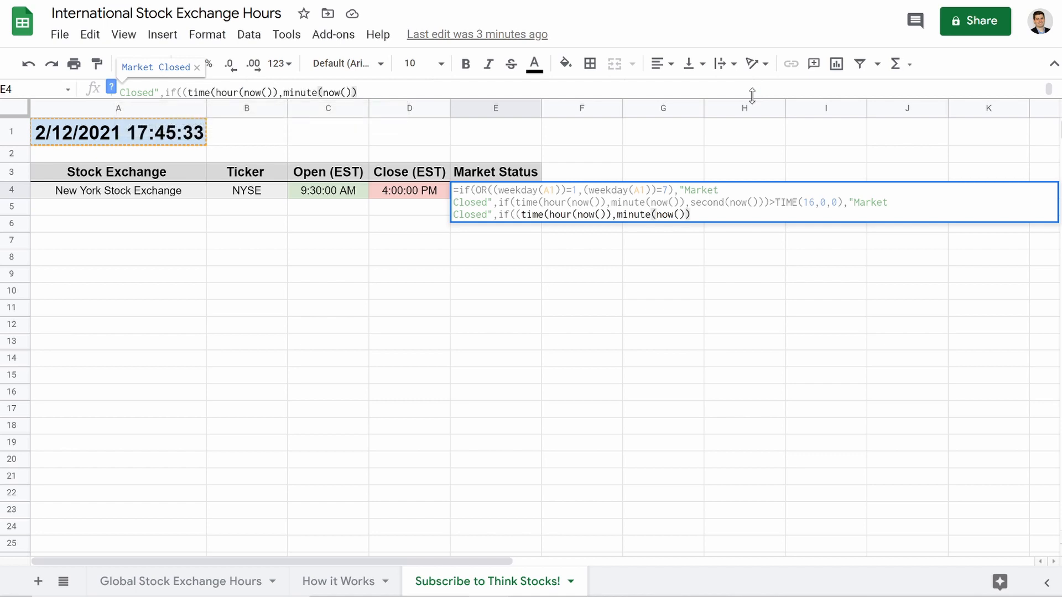
type(",")
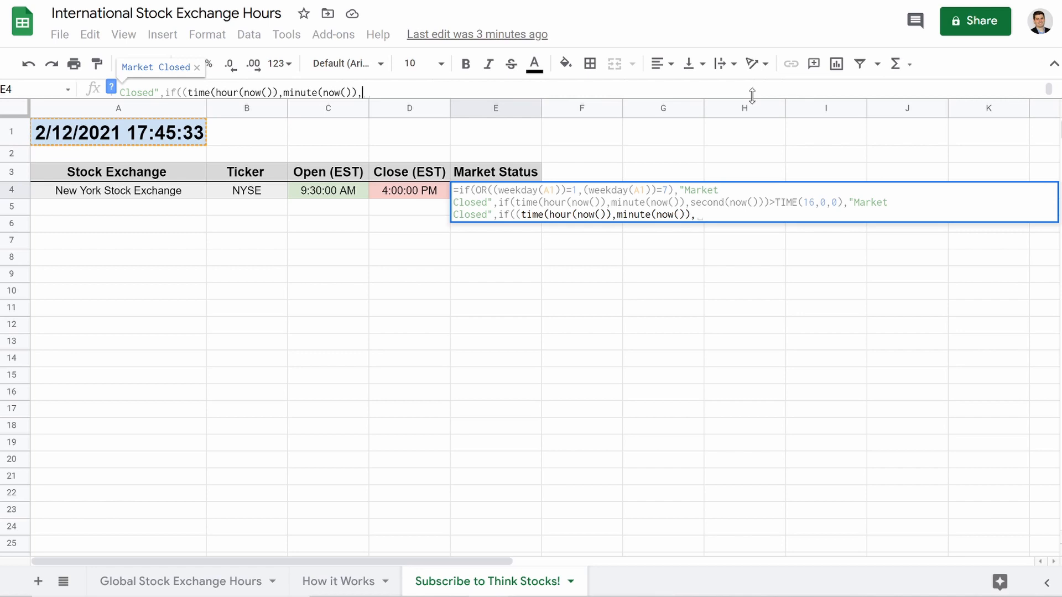
type("s")
left_click_drag(752, 95, 580, 133)
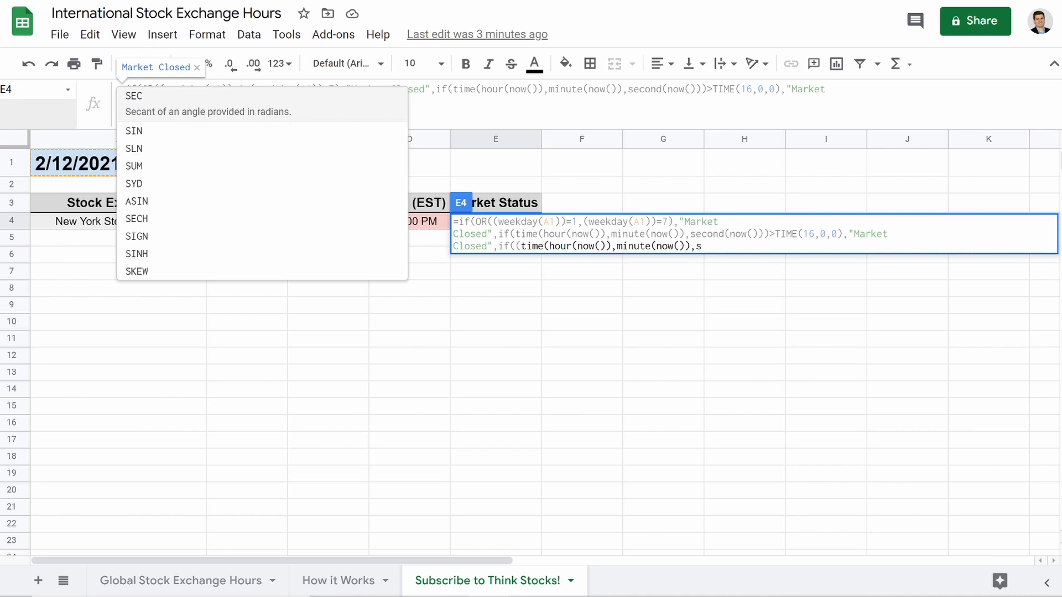
type("oc")
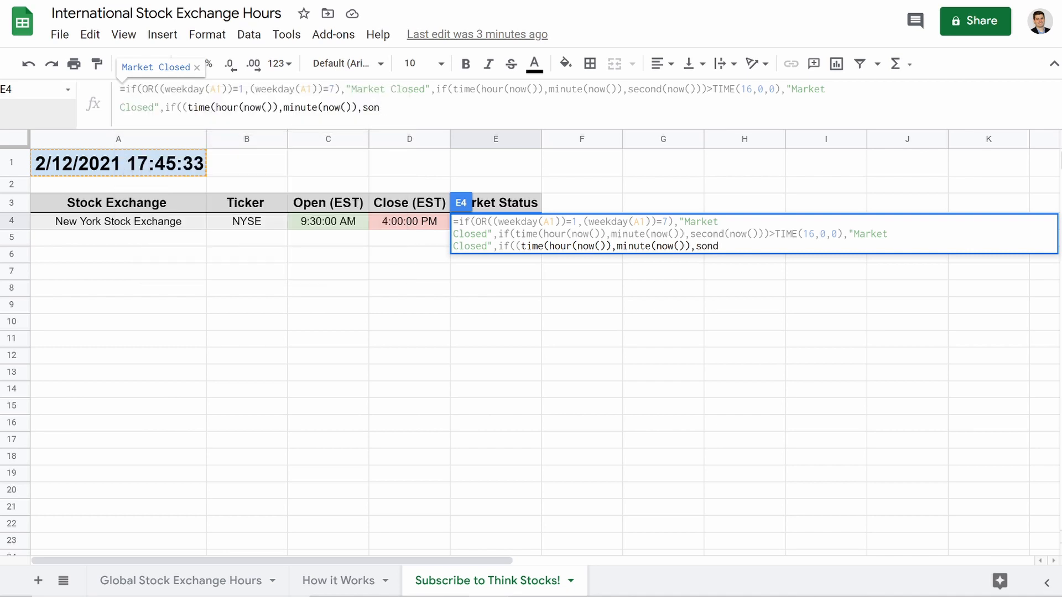
key("BackSpace")
key("BackSpace")
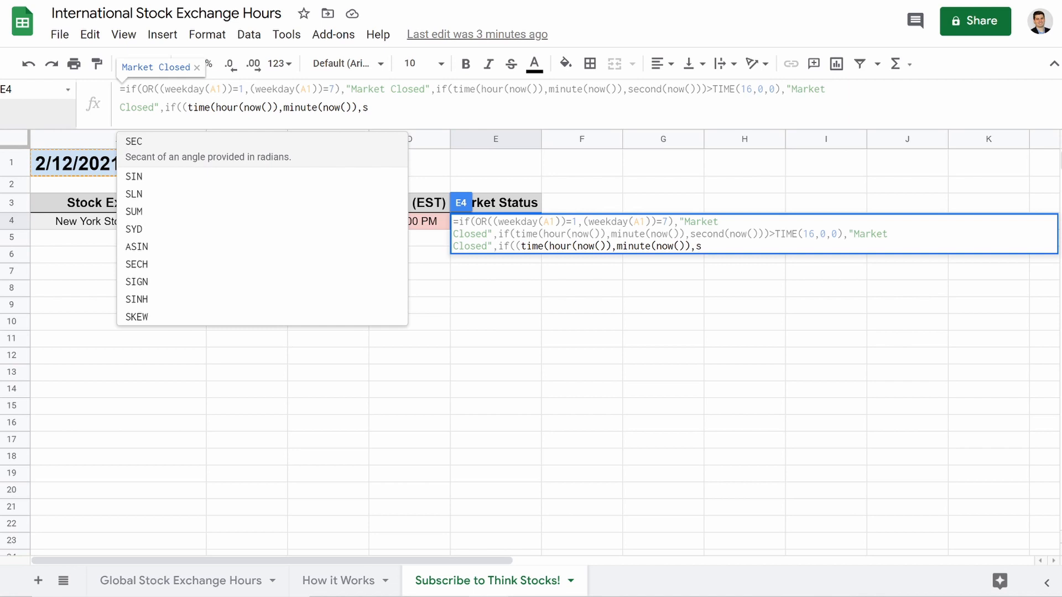
type("econd")
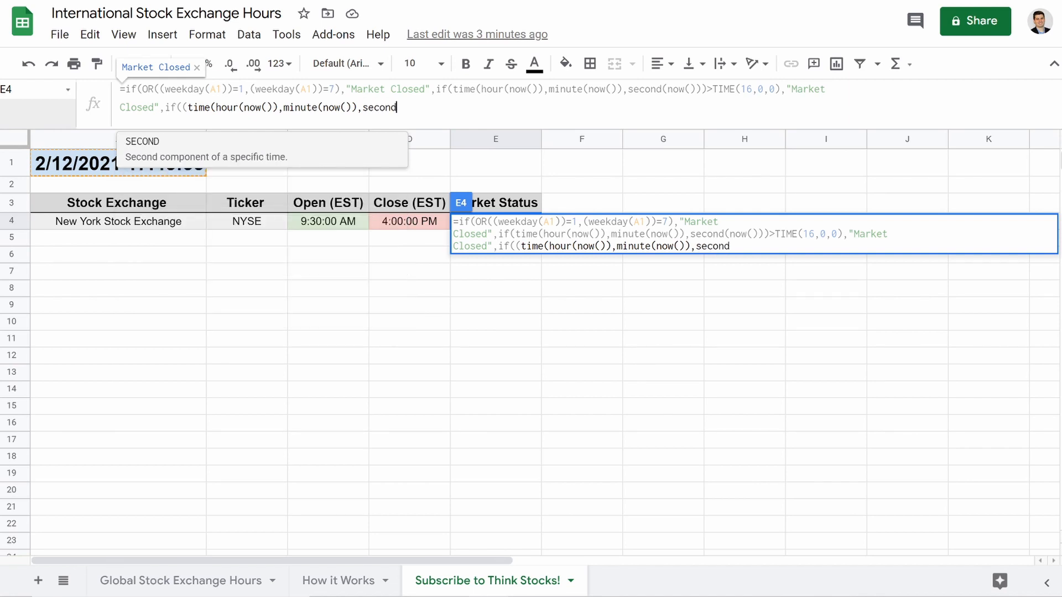
type("(now")
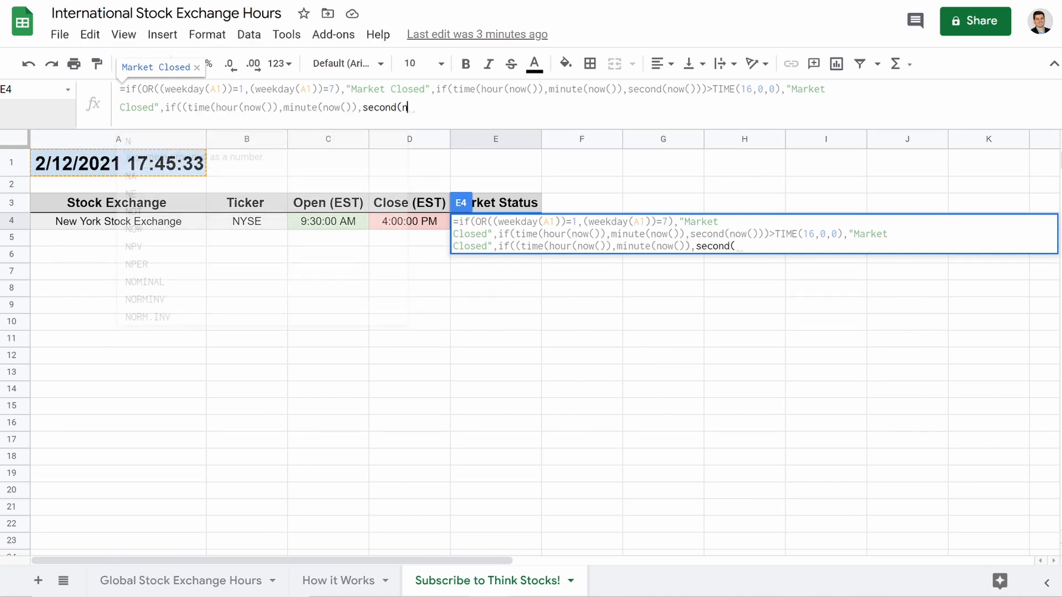
type("()))")
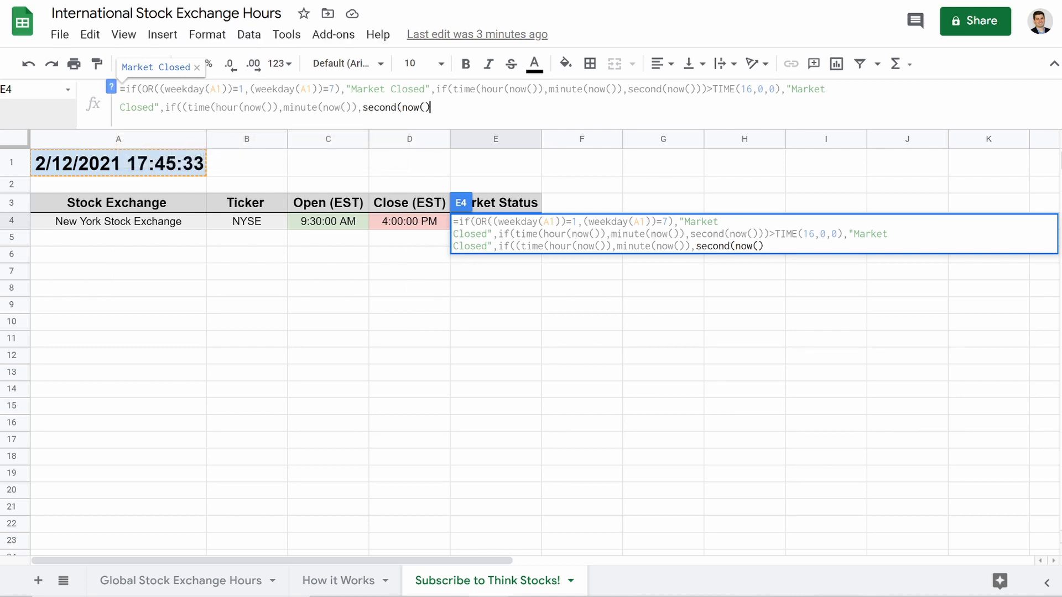
type(">")
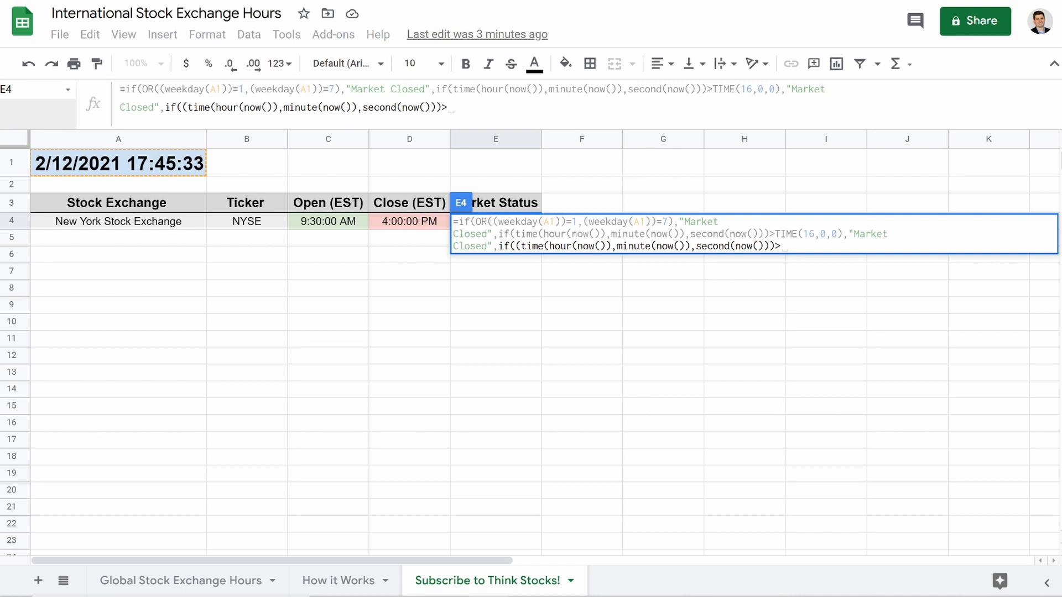
type("TIME")
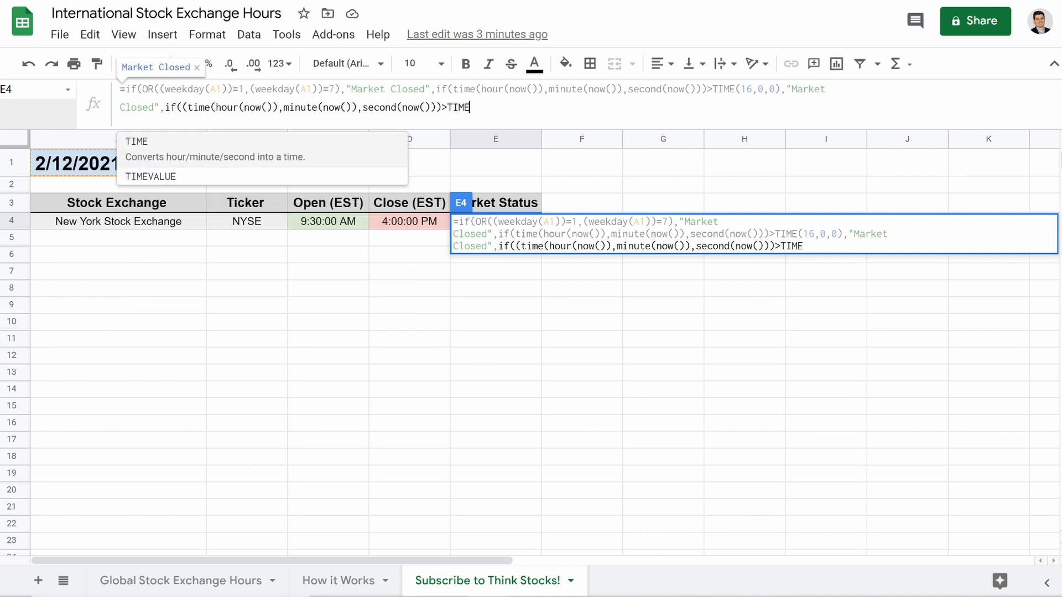
type("(")
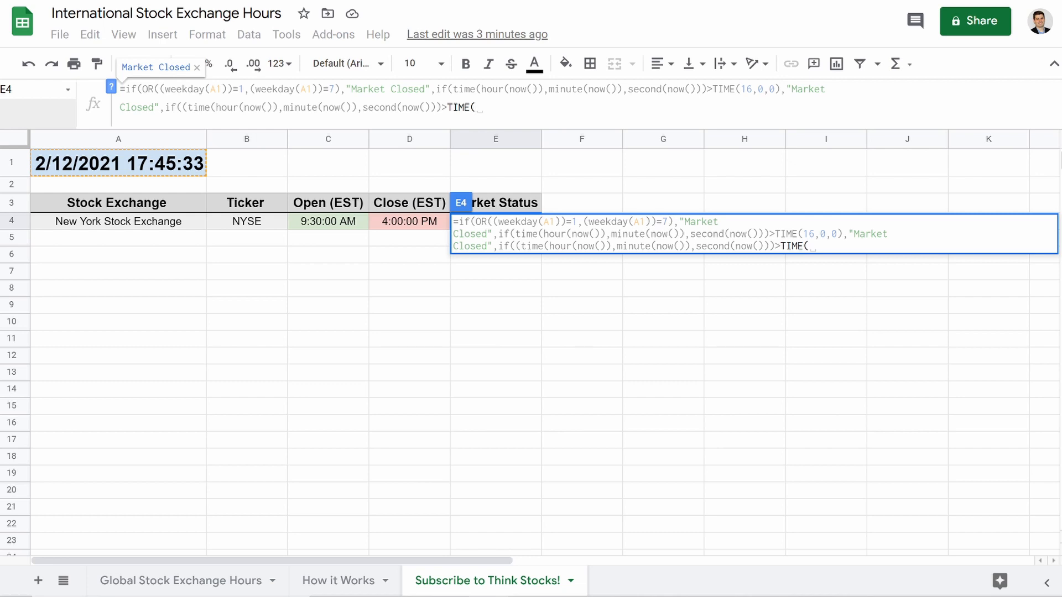
type("9,30,00")
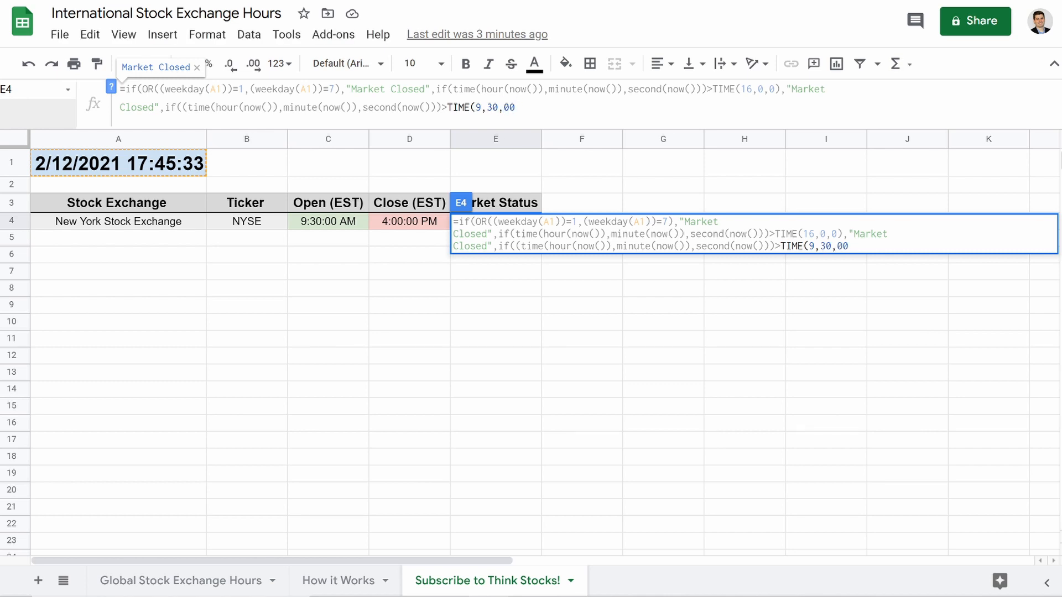
type(")),")
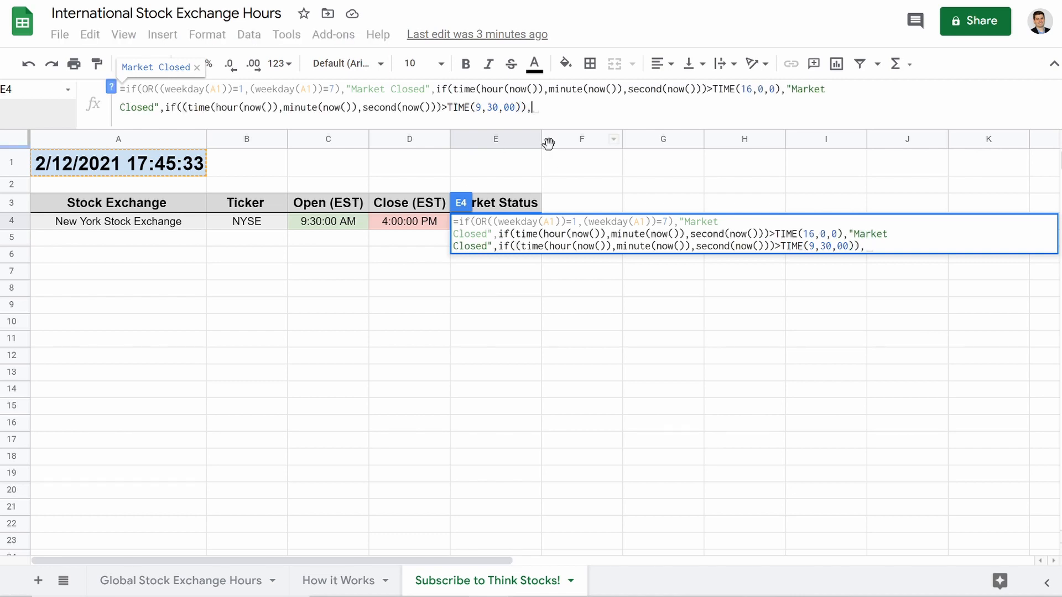
type("\"Market Open")
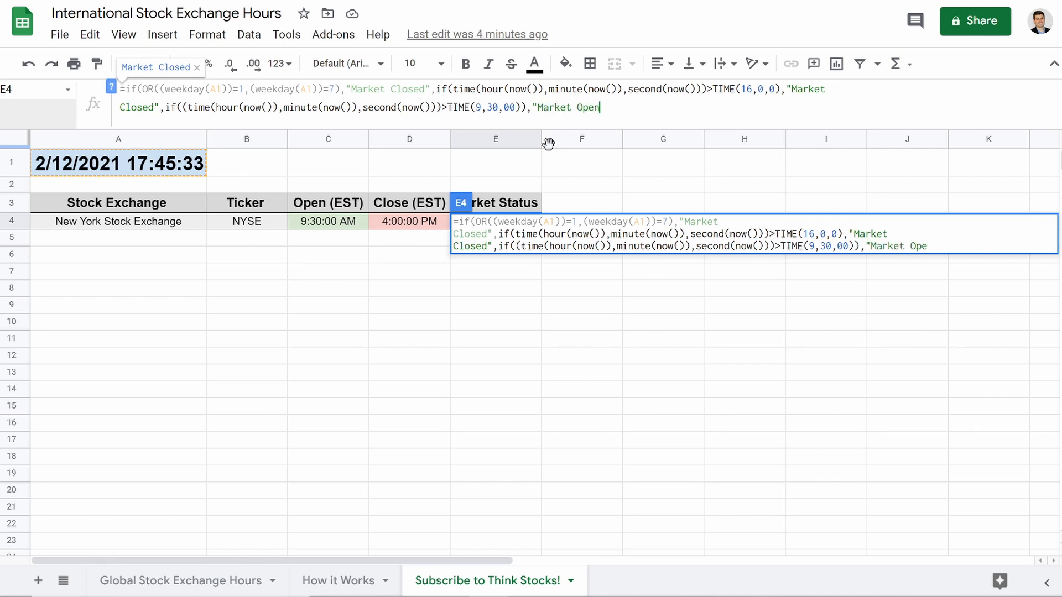
type("\",")
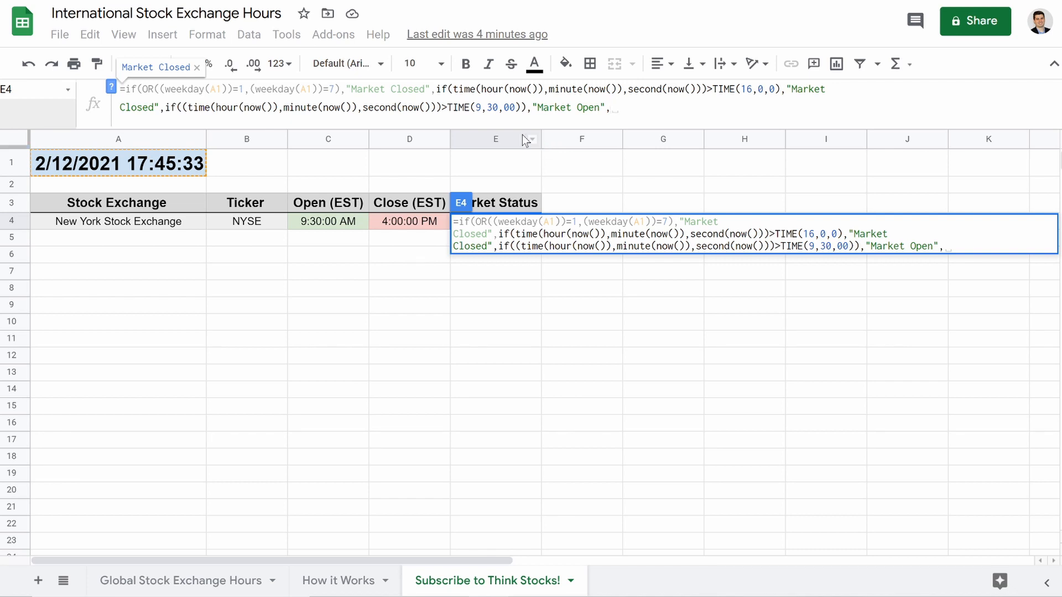
Change TIME(9,30,00) to TIME(9,30,0) in E4's formula.
left_click(509, 108)
key("BackSpace")
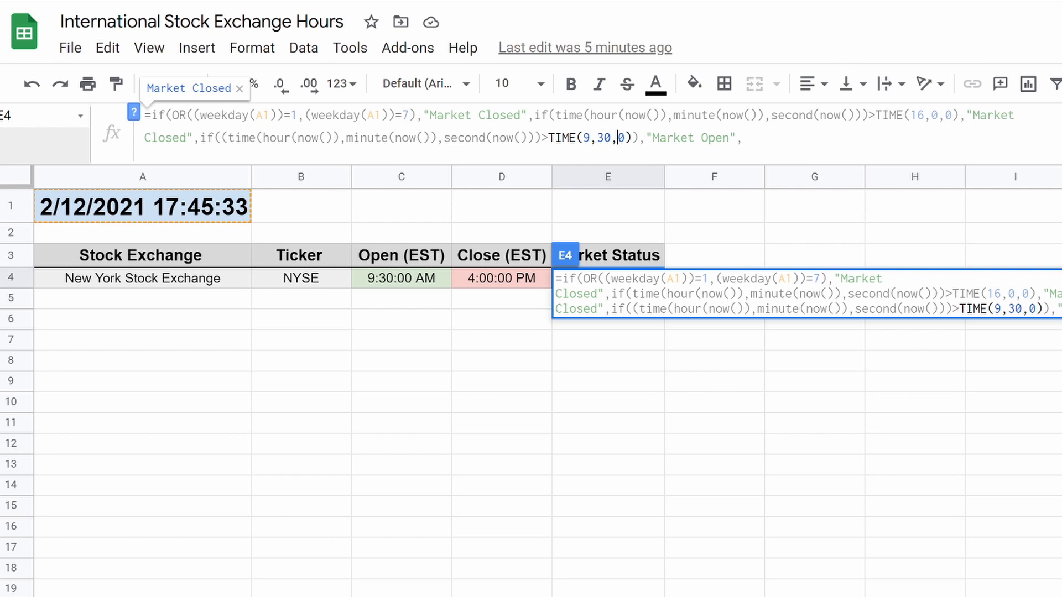
left_click(925, 115)
key("BackSpace")
type("8")
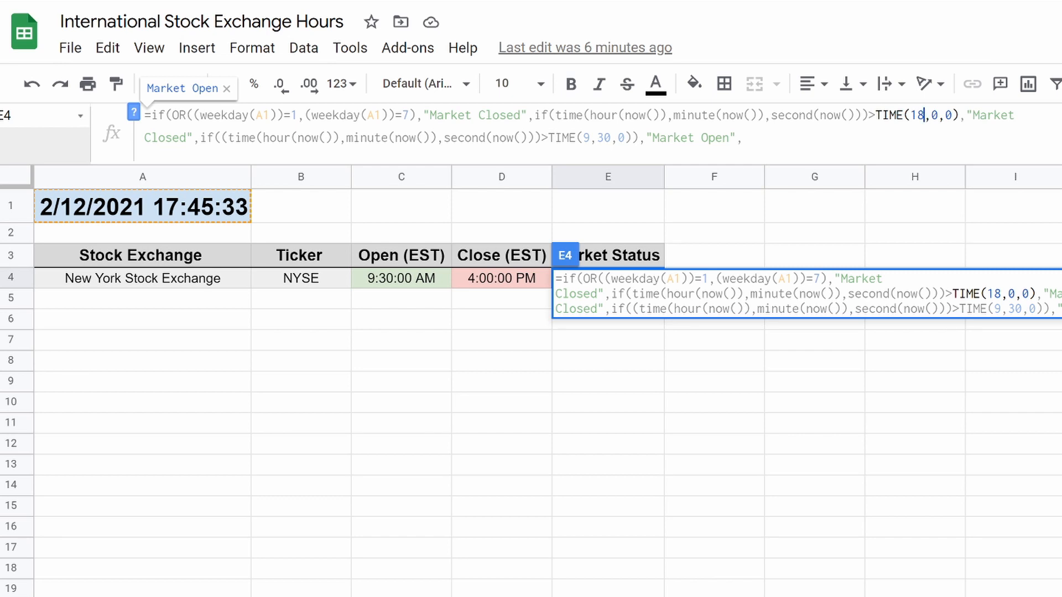
key("BackSpace")
key("BackSpace")
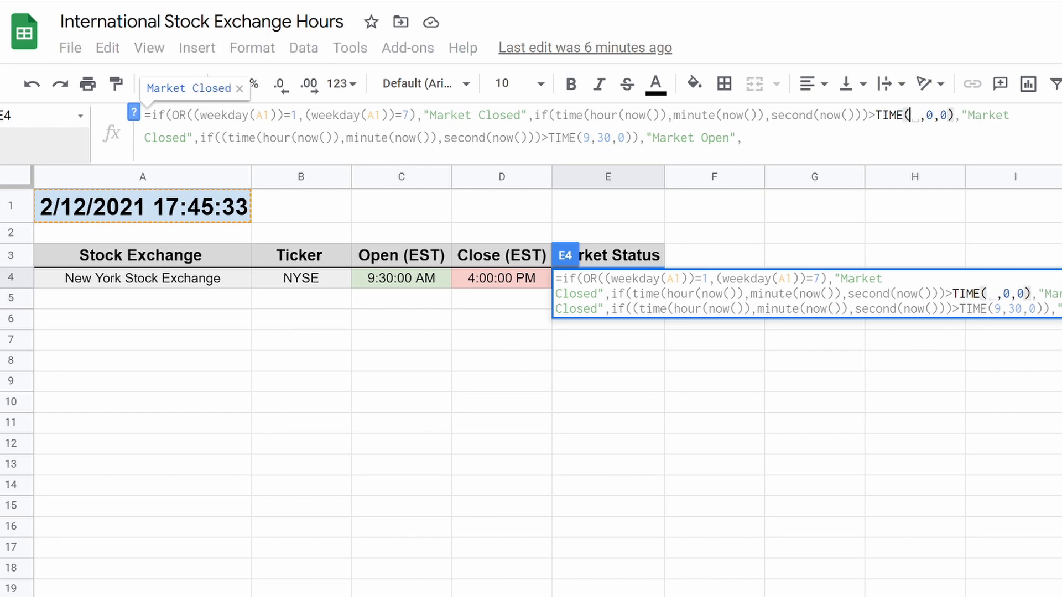
type("16")
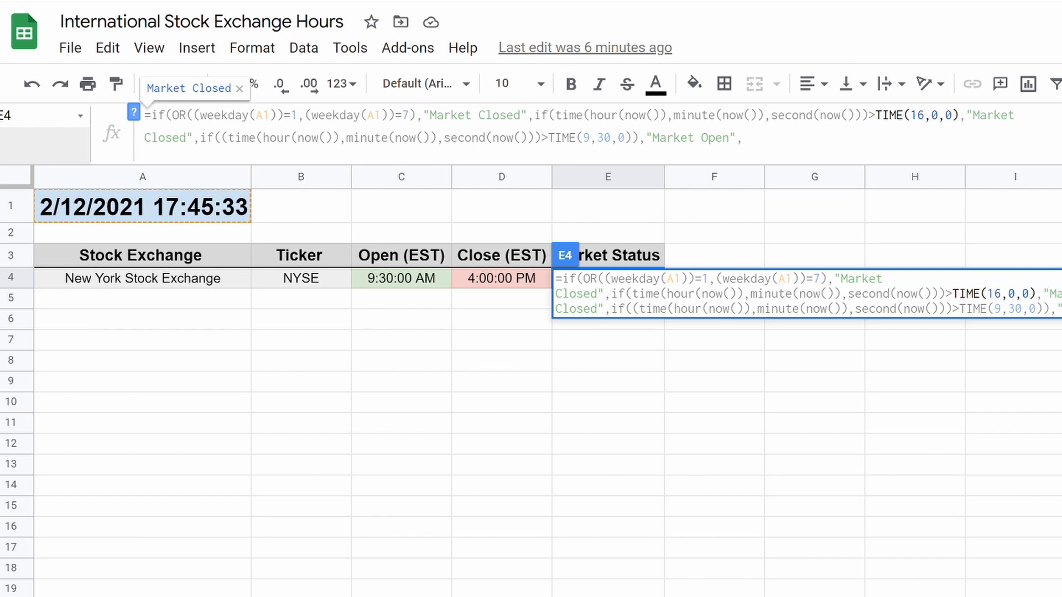
left_click(744, 137)
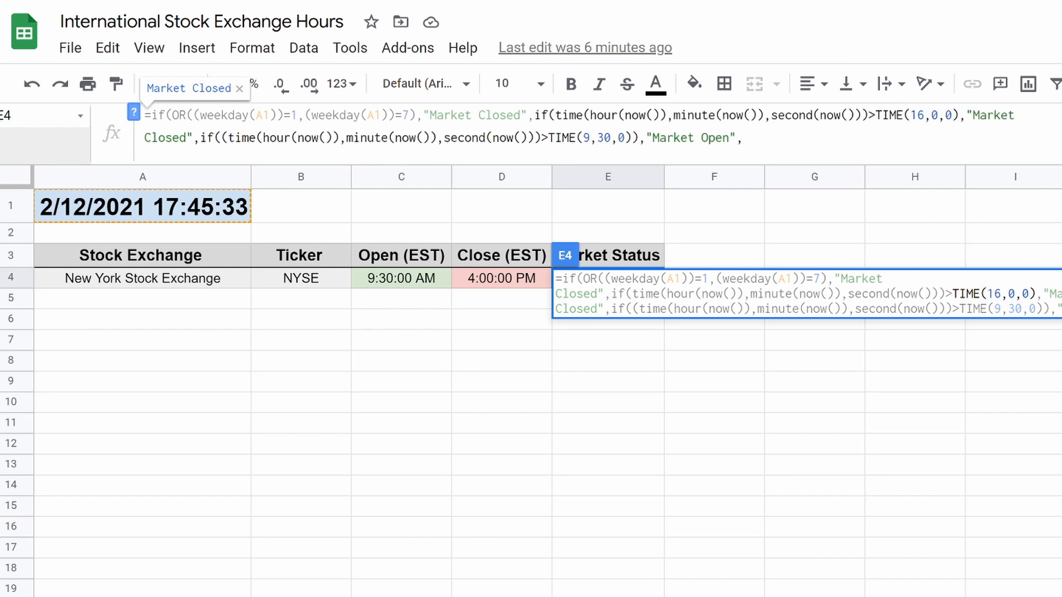
End E4's nested IF with a final "Market Closed" fallback, commit it, then review and recommit the formula.
type("\"")
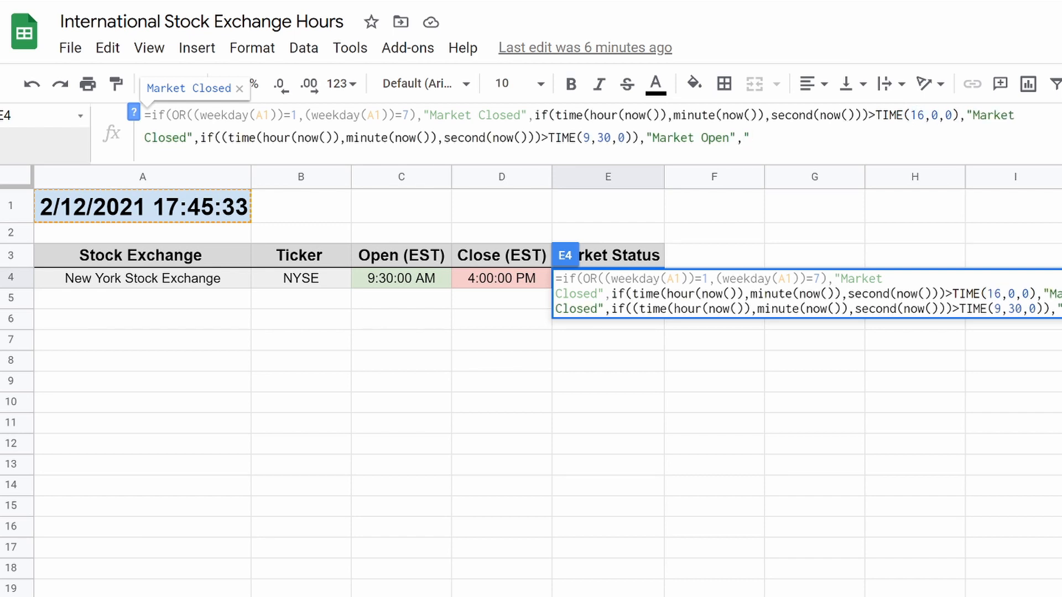
type("Market Closed\")))")
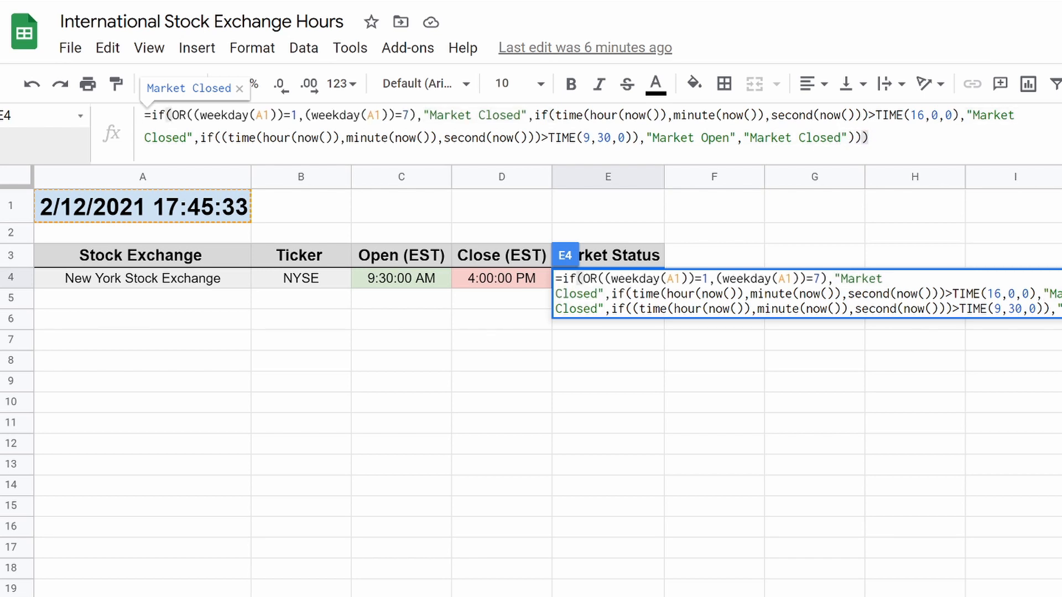
key("Return")
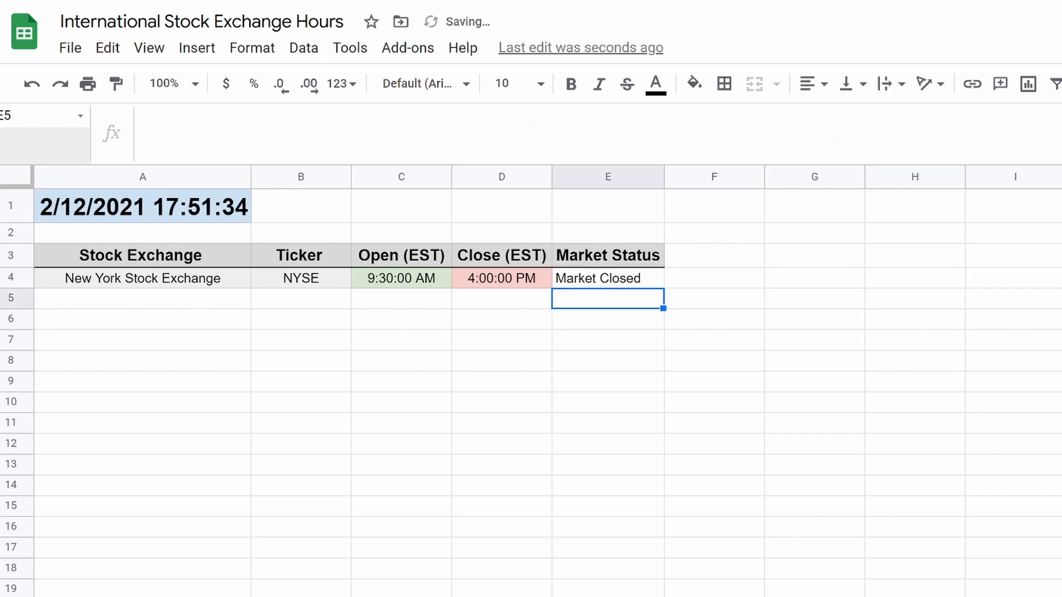
left_click(621, 283)
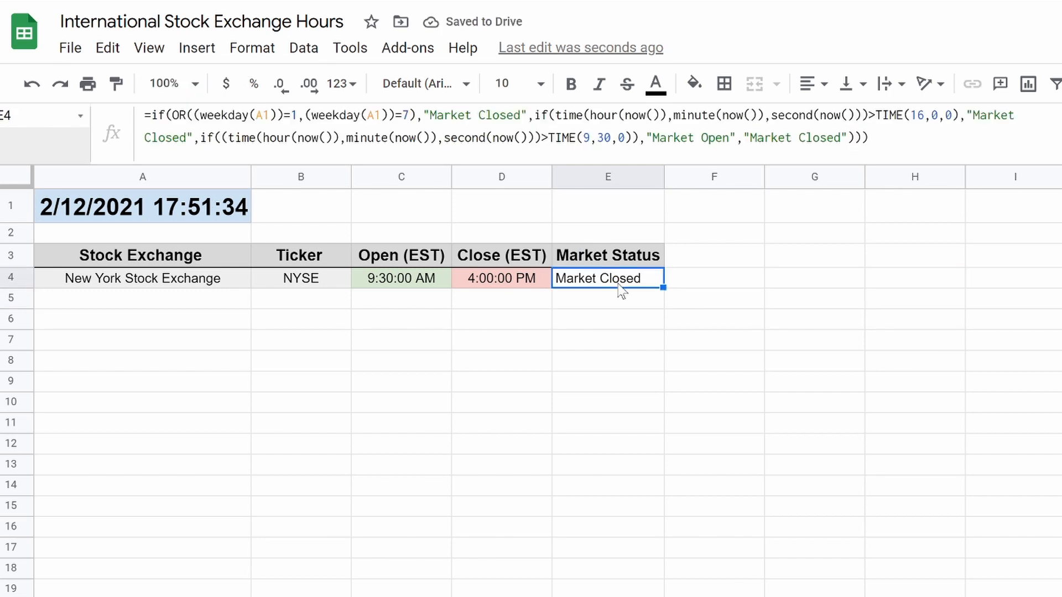
left_click_drag(756, 138, 826, 138)
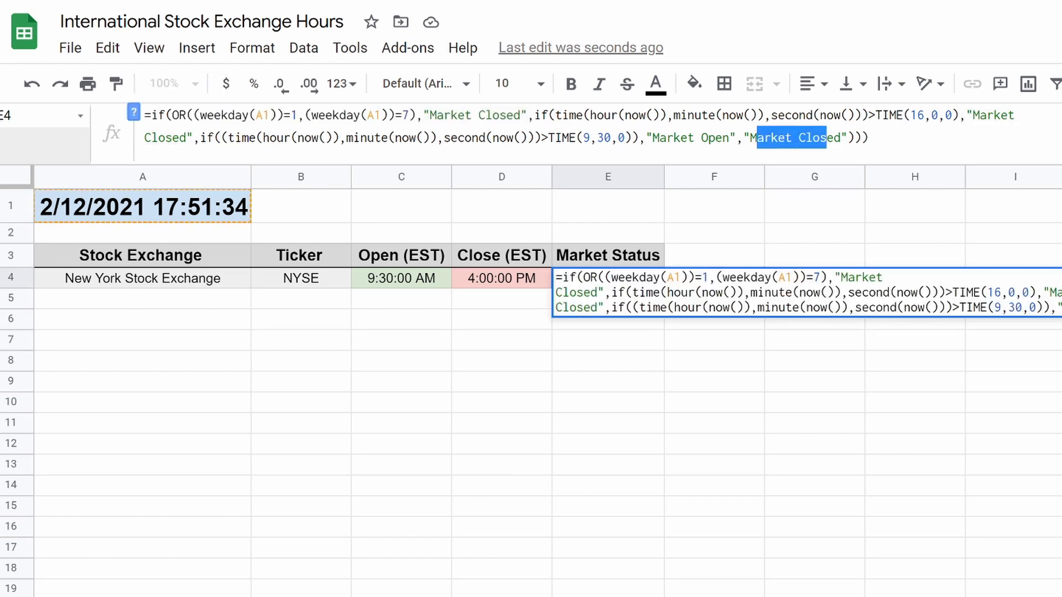
left_click(743, 138)
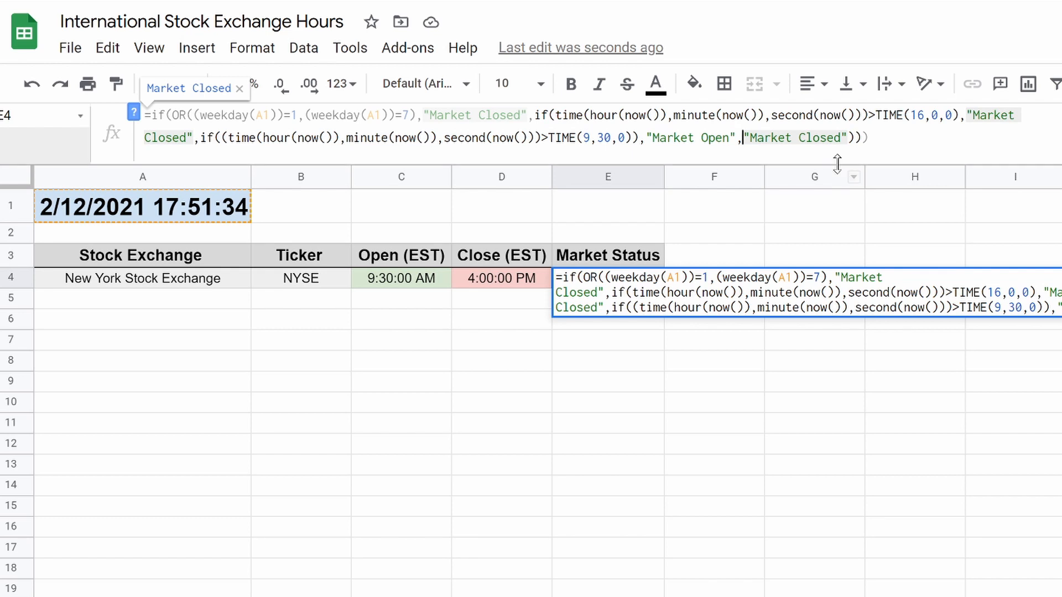
left_click(868, 138)
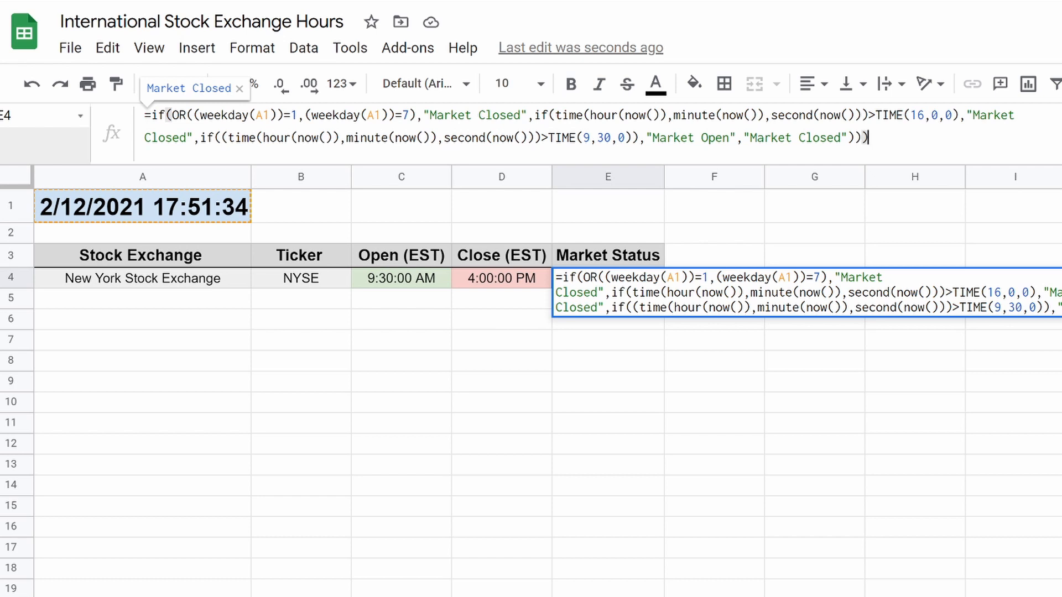
key("Return")
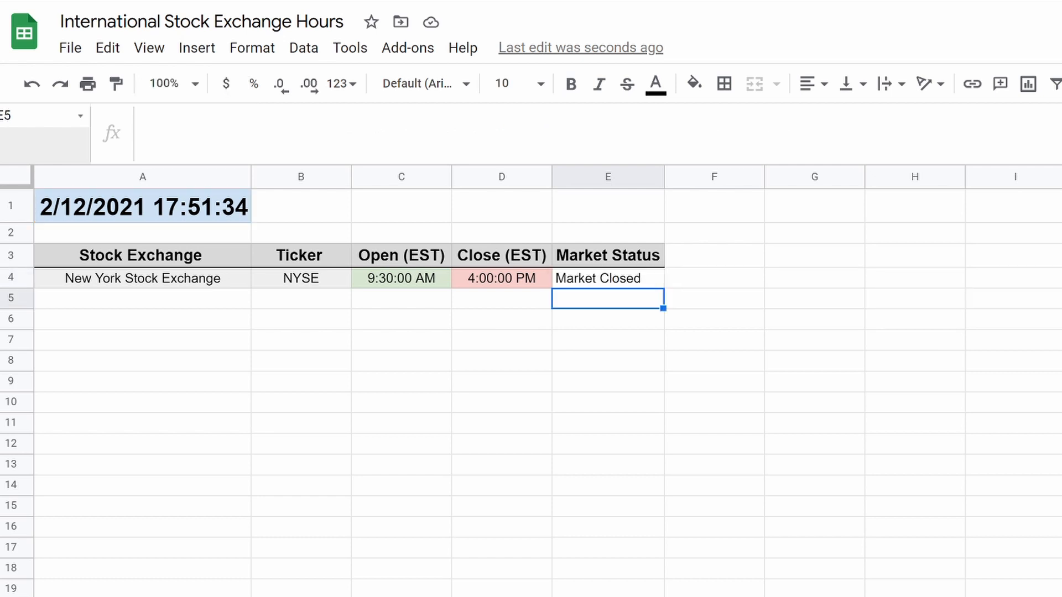
left_click(619, 277)
Add a conditional format rule on E4 giving text exactly 'Market Closed' a red fill and bold text.
right_click(619, 277)
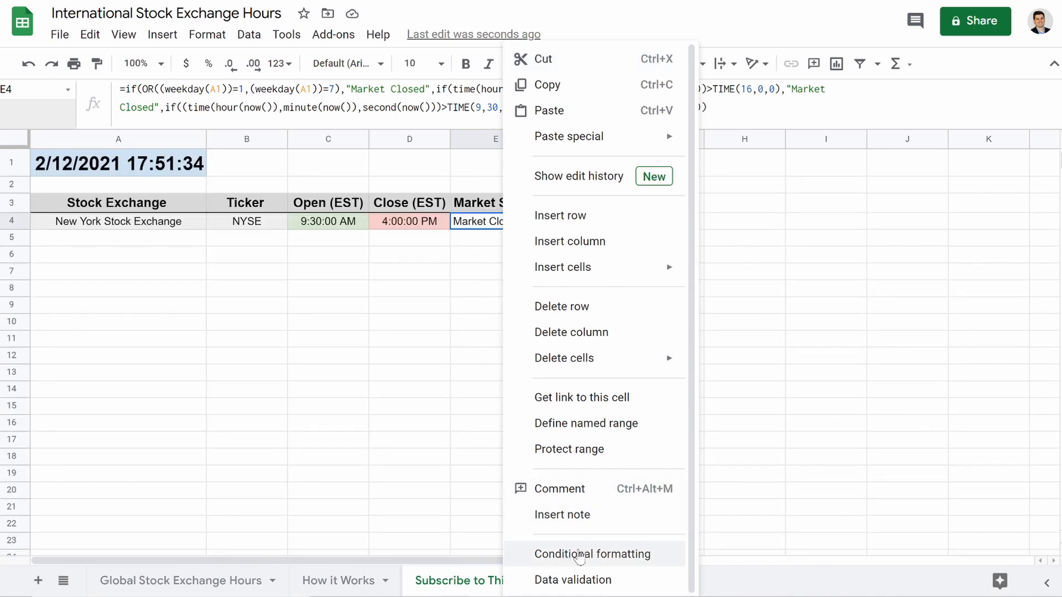
left_click(548, 553)
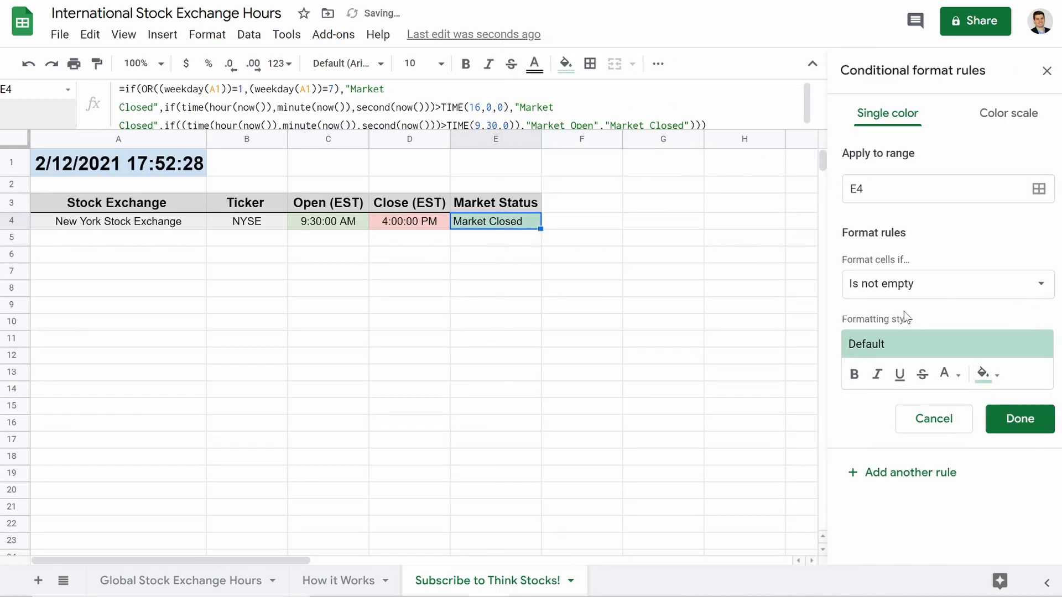
left_click(885, 292)
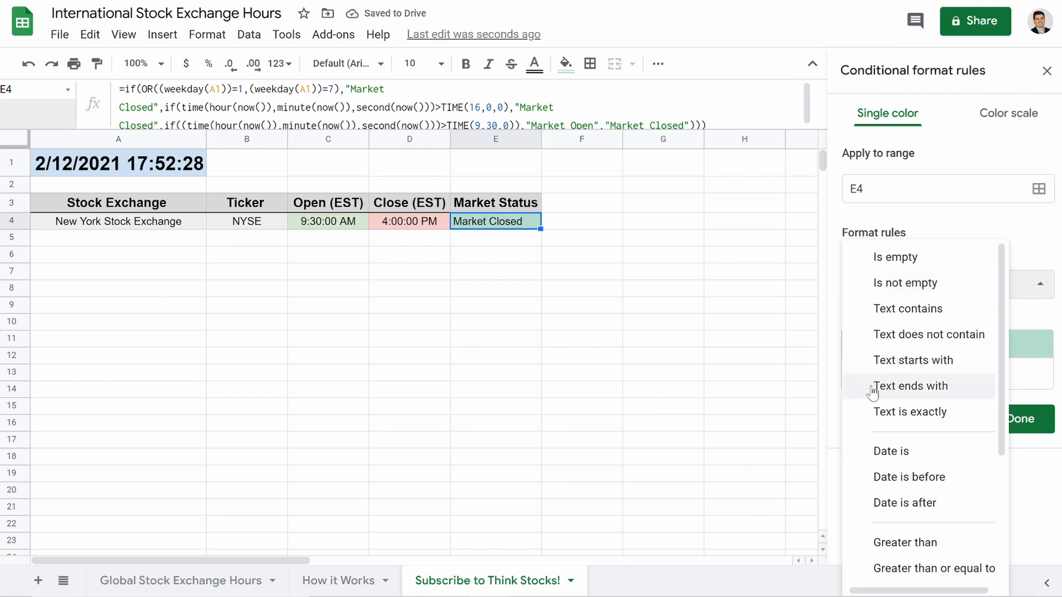
left_click(877, 418)
left_click(907, 320)
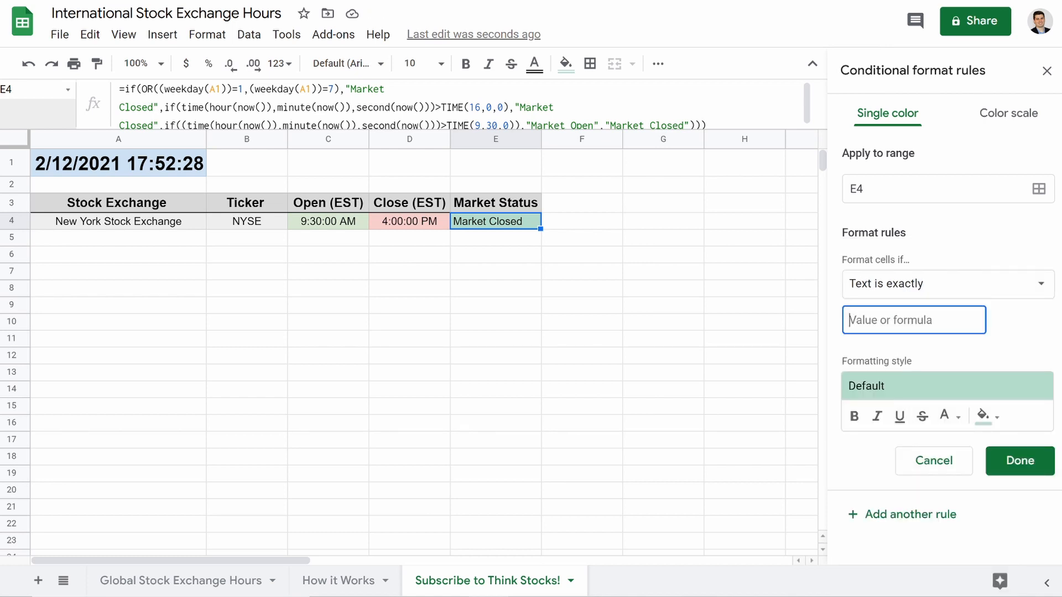
type("Market Closed")
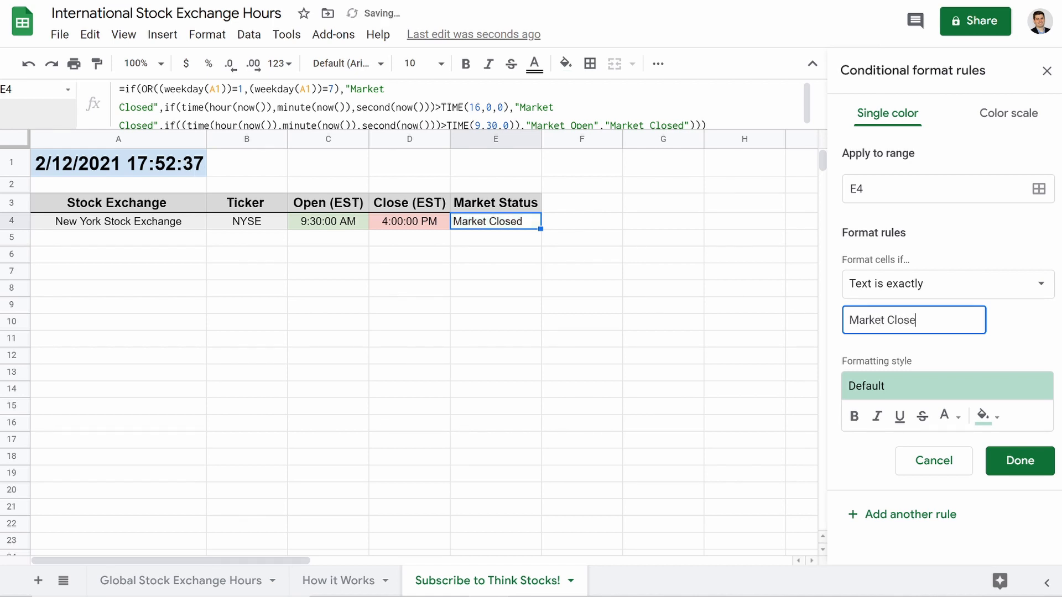
left_click(982, 412)
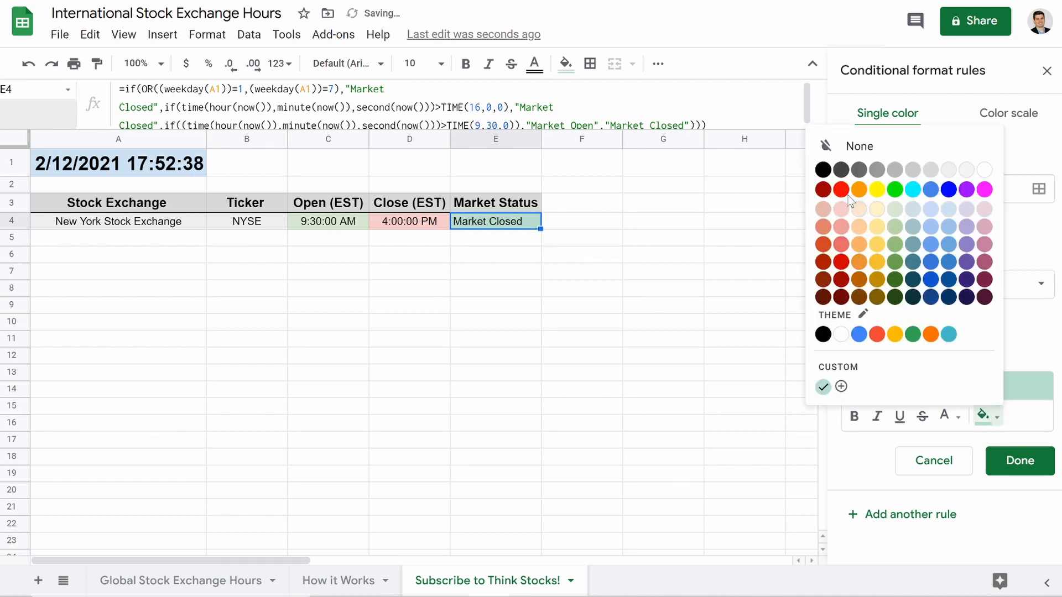
left_click(844, 247)
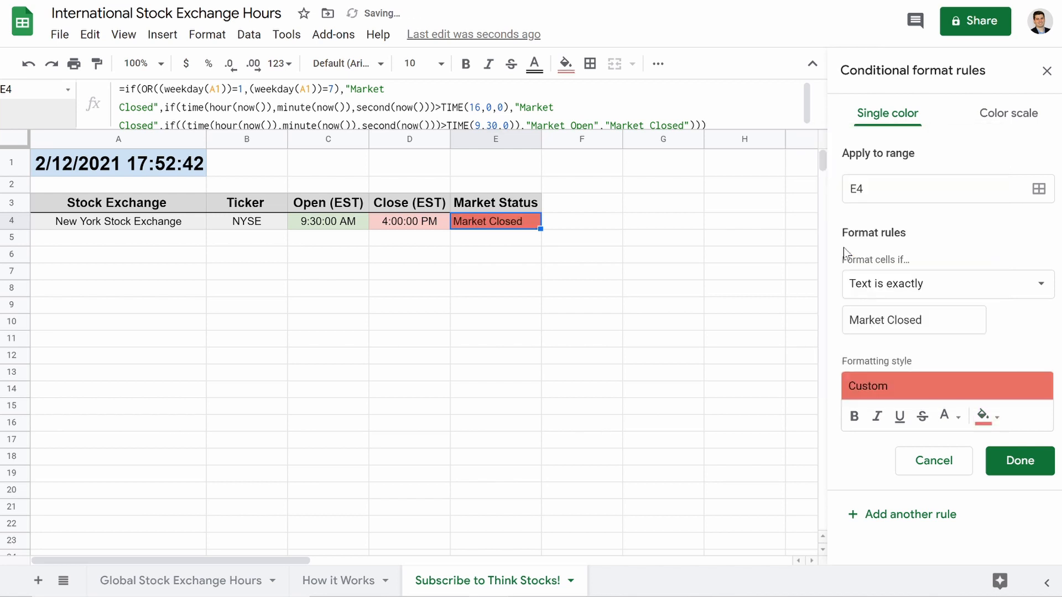
left_click(853, 418)
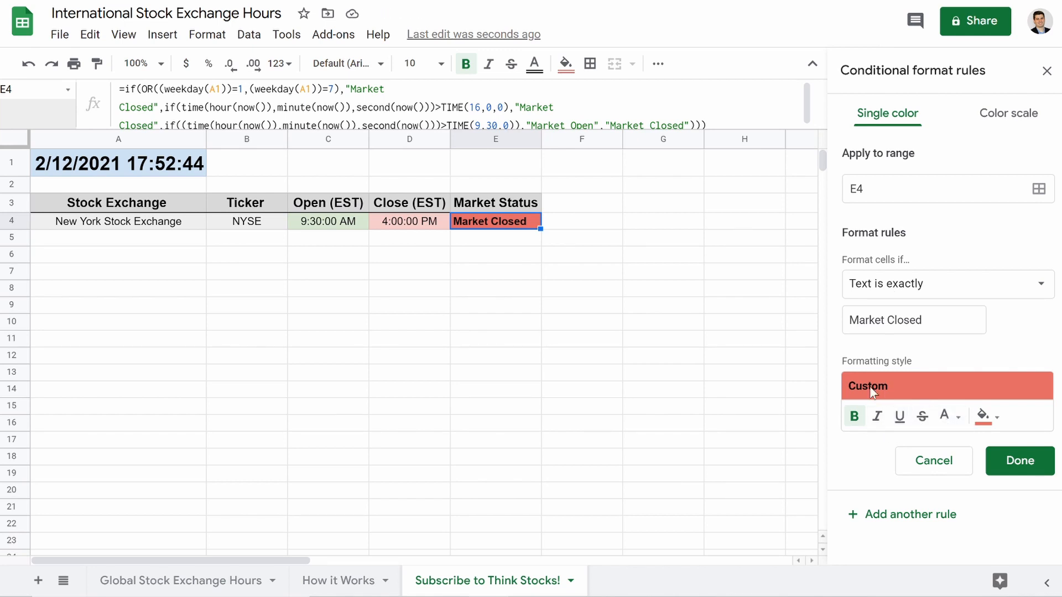
left_click(1015, 460)
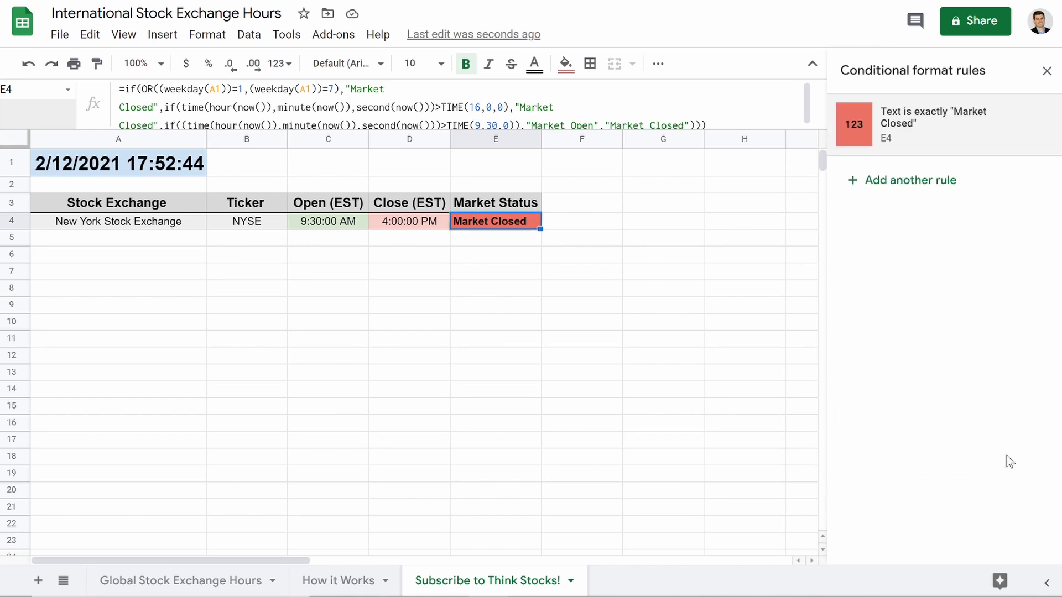
Add a second rule giving text exactly 'Market Open' a light green fill and bold text.
left_click(863, 183)
left_click(907, 288)
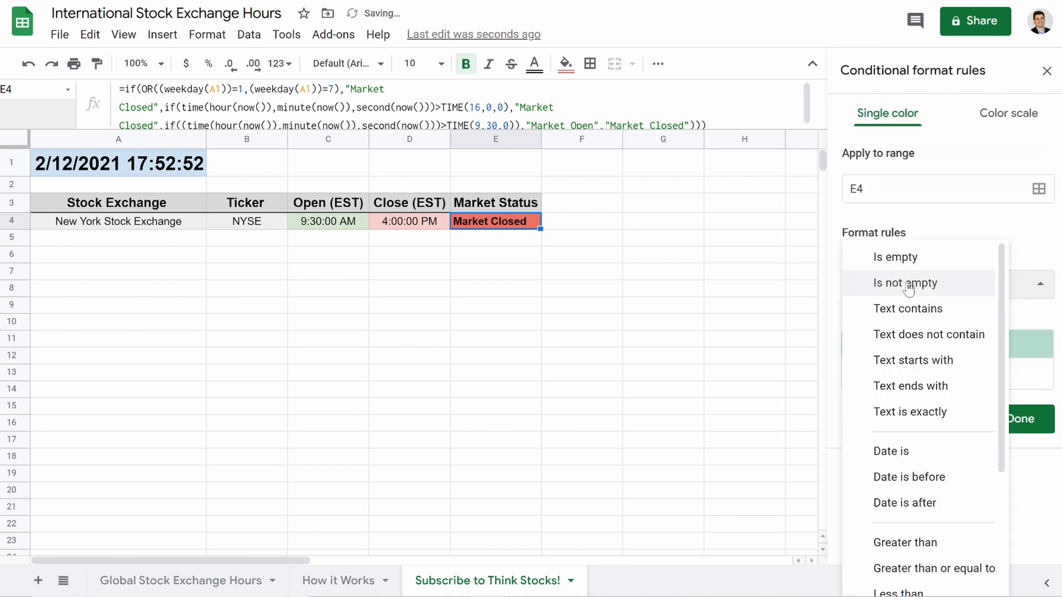
scroll(904, 471, "down", 3)
scroll(877, 376, "up", 1)
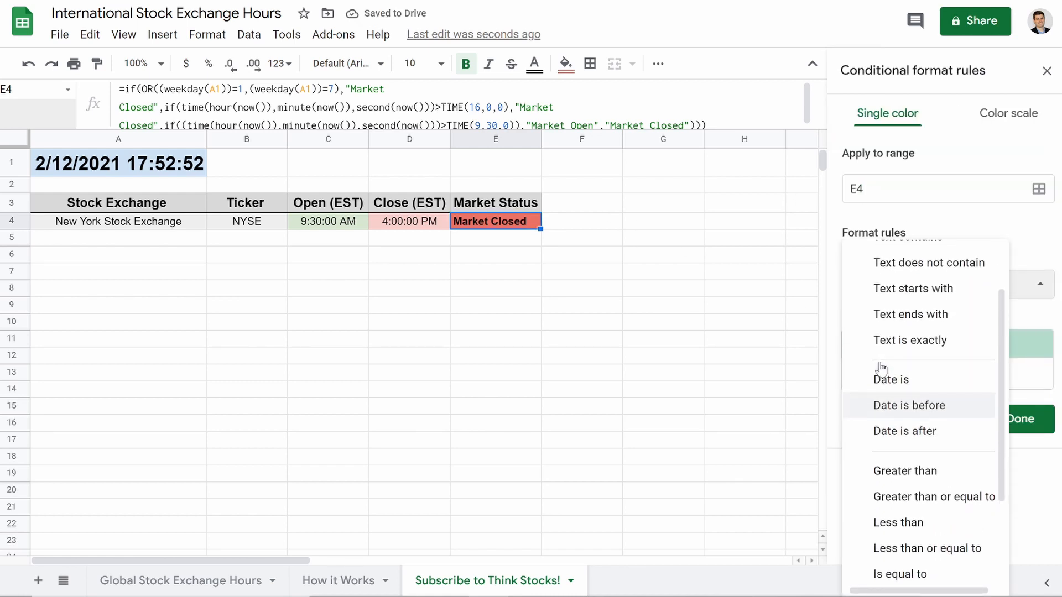
left_click(891, 343)
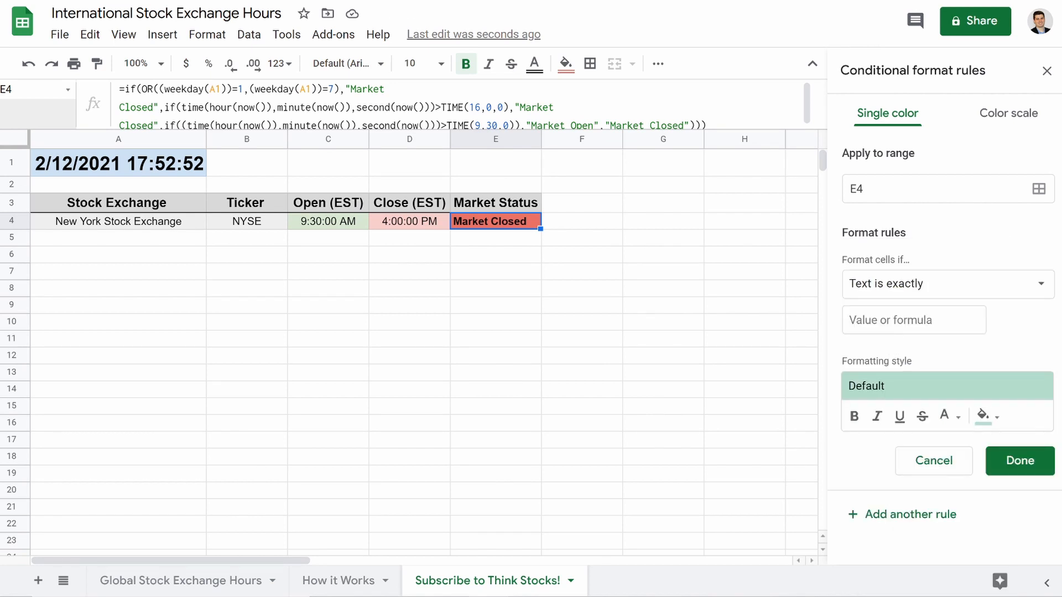
type("M")
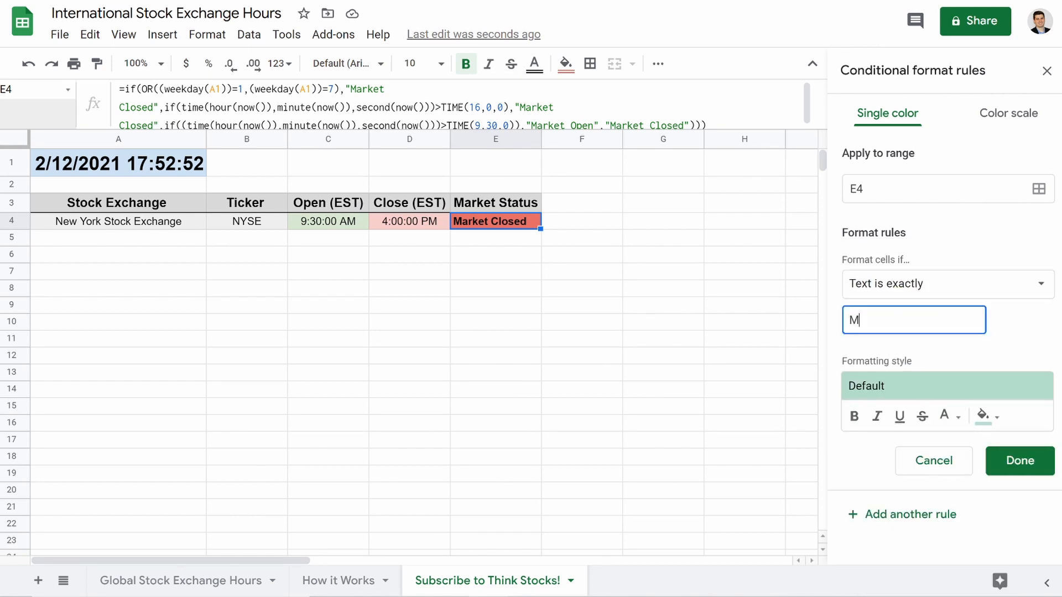
type("arke")
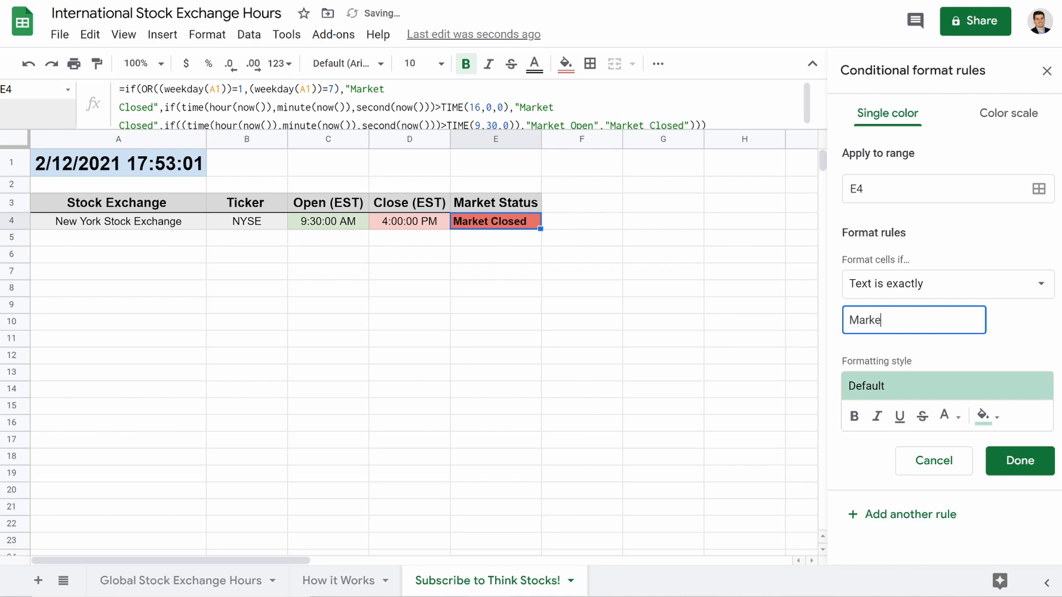
type("t Open")
left_click(983, 418)
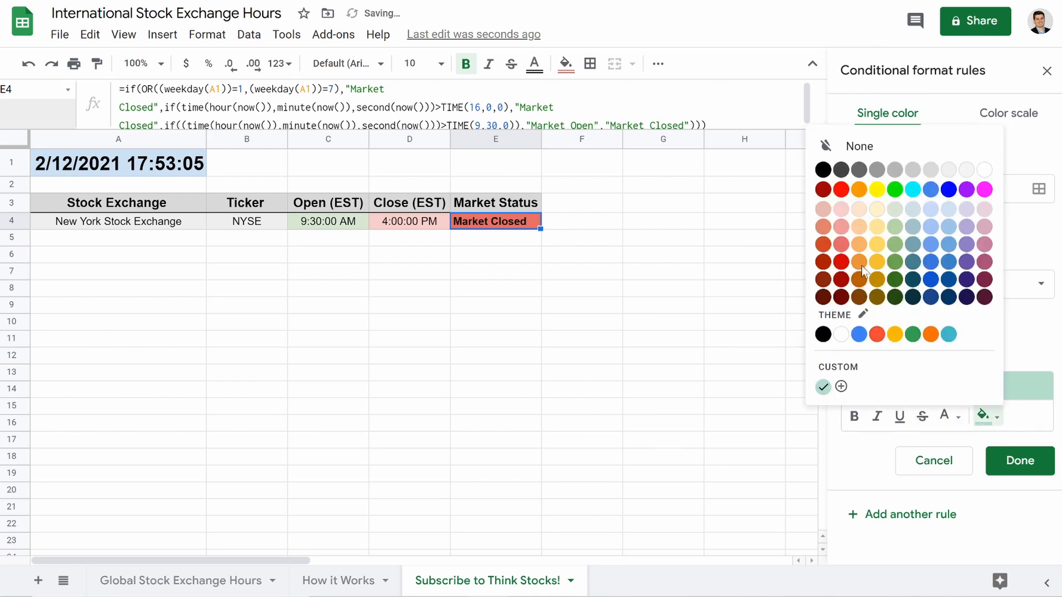
left_click(895, 244)
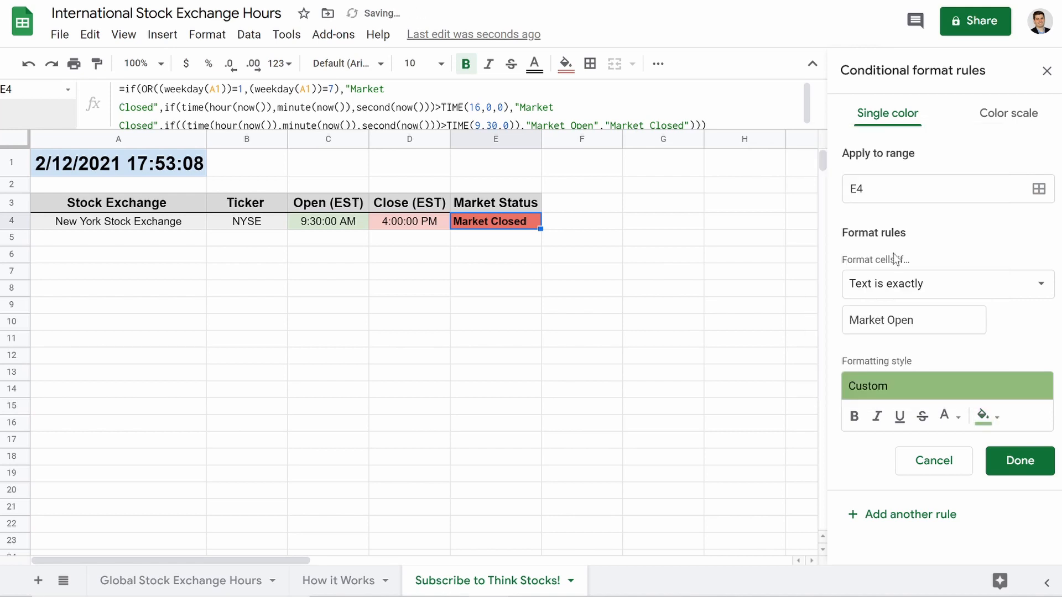
left_click(852, 419)
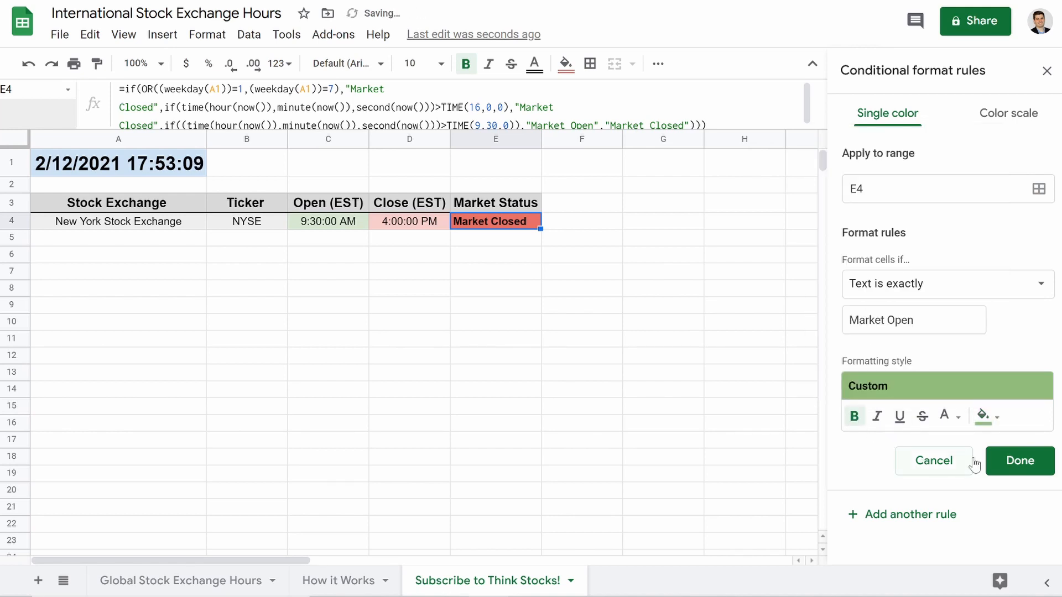
left_click(1021, 461)
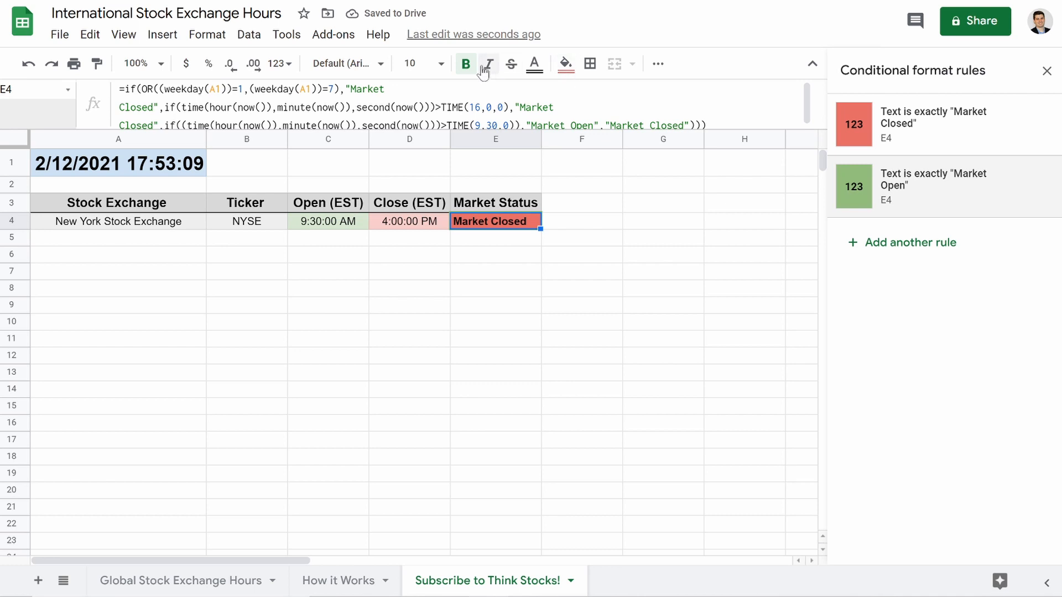
Close the conditional formatting rules and centre-align the Market Status text in E4.
left_click(1047, 71)
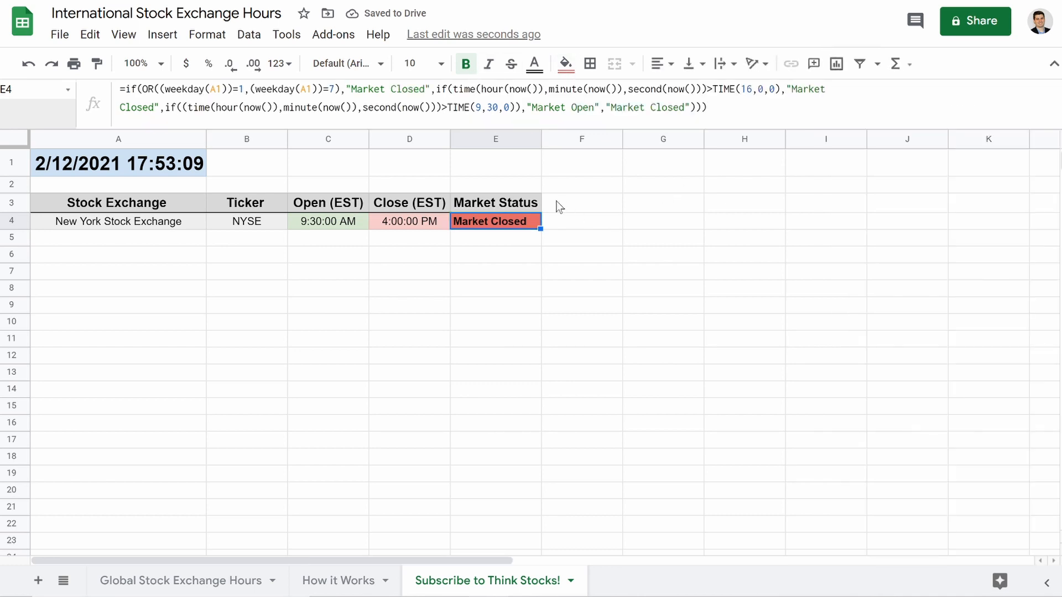
left_click(663, 63)
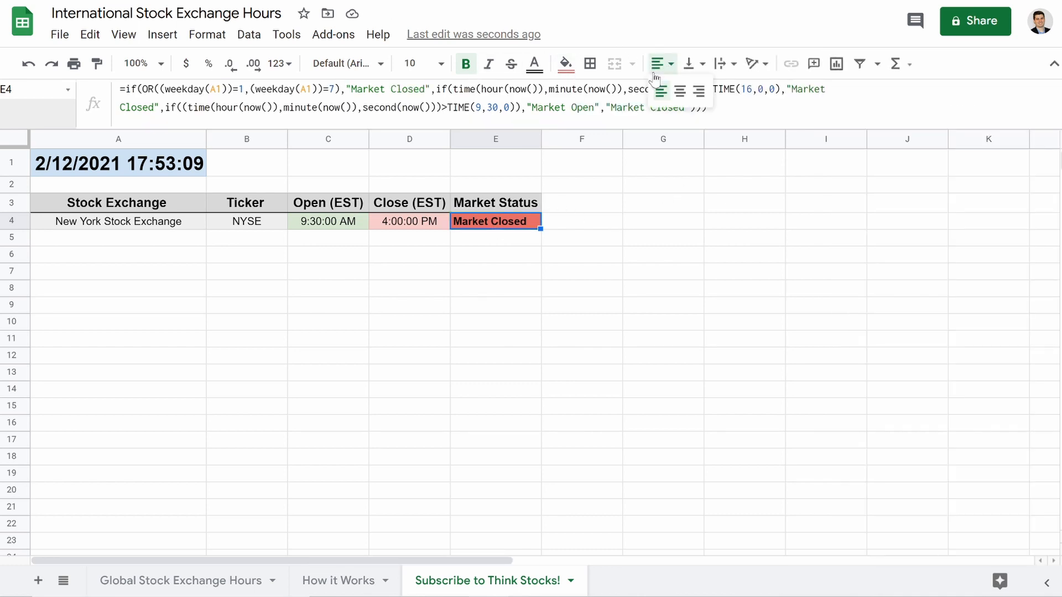
left_click(681, 91)
left_click(520, 241)
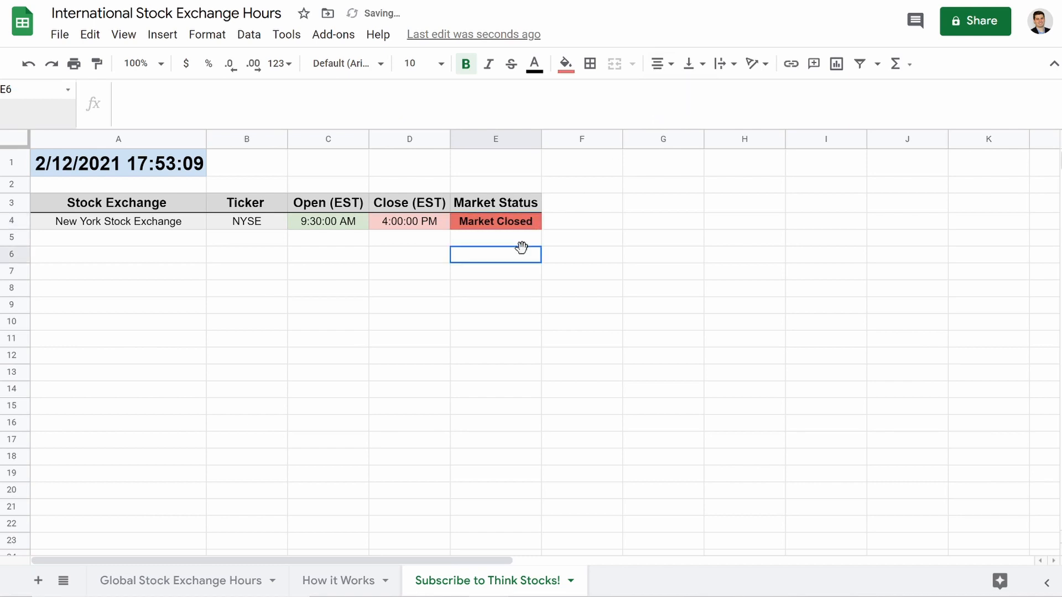
left_click(487, 224)
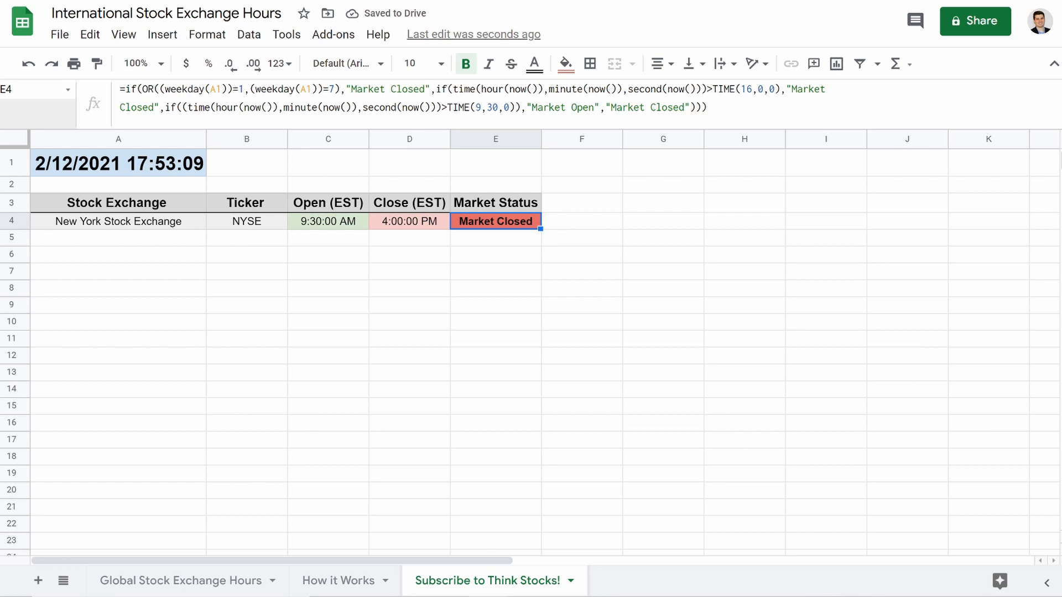
Change E4's closing time from TIME(16,0,0) to TIME(18,0,0) and open the Global Stock Exchange Hours sheet.
left_click(752, 89)
key("BackSpace")
type("8")
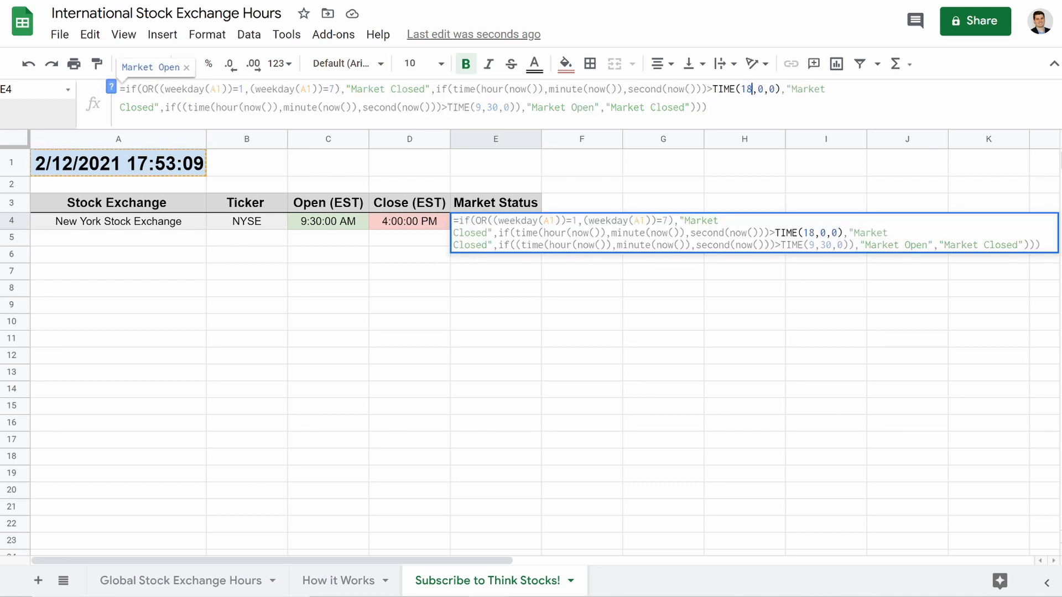
key("Return")
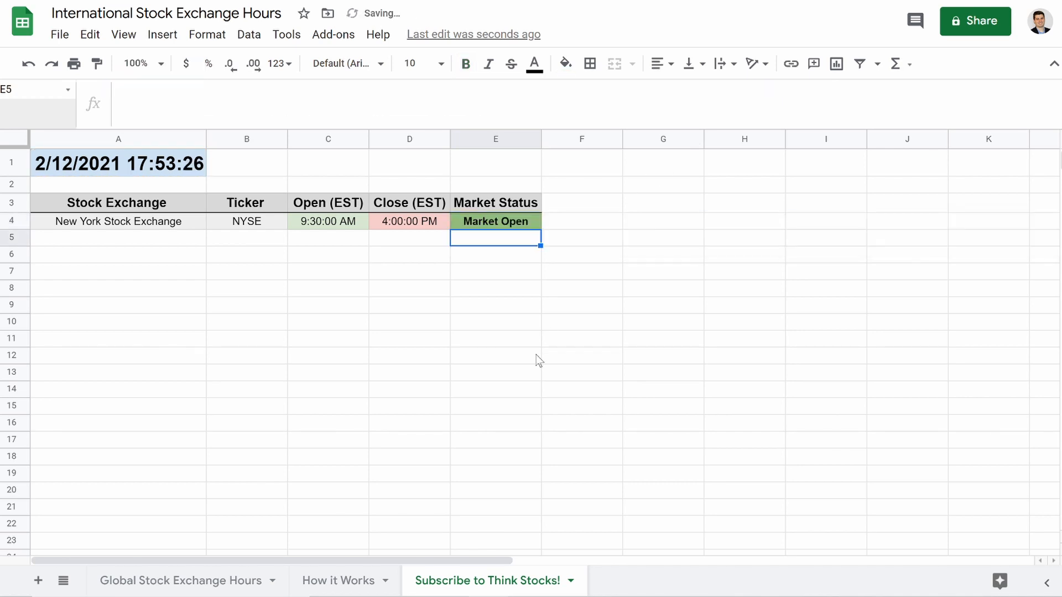
left_click(472, 221)
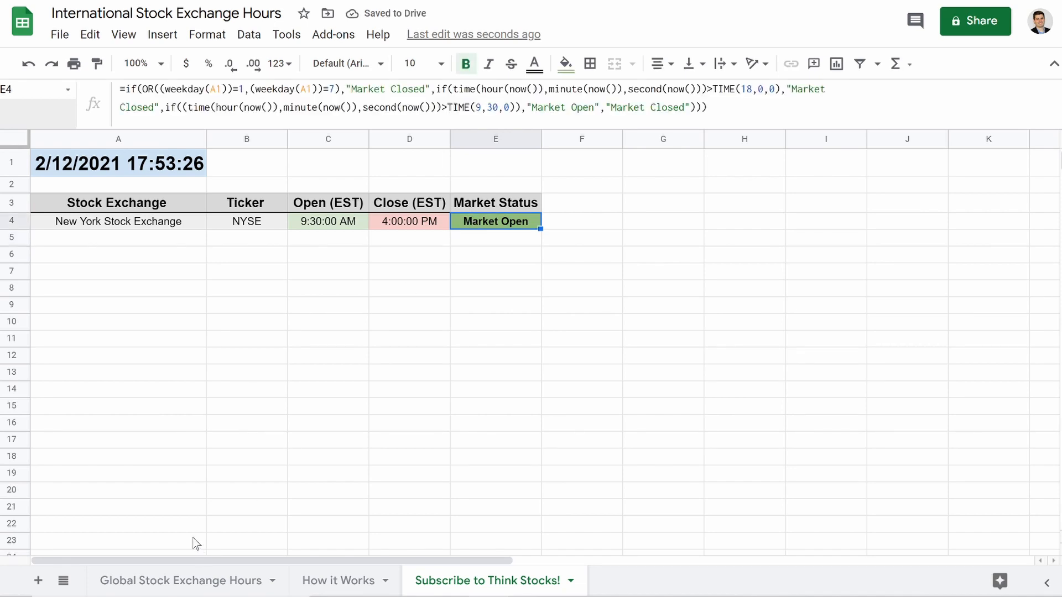
left_click(191, 585)
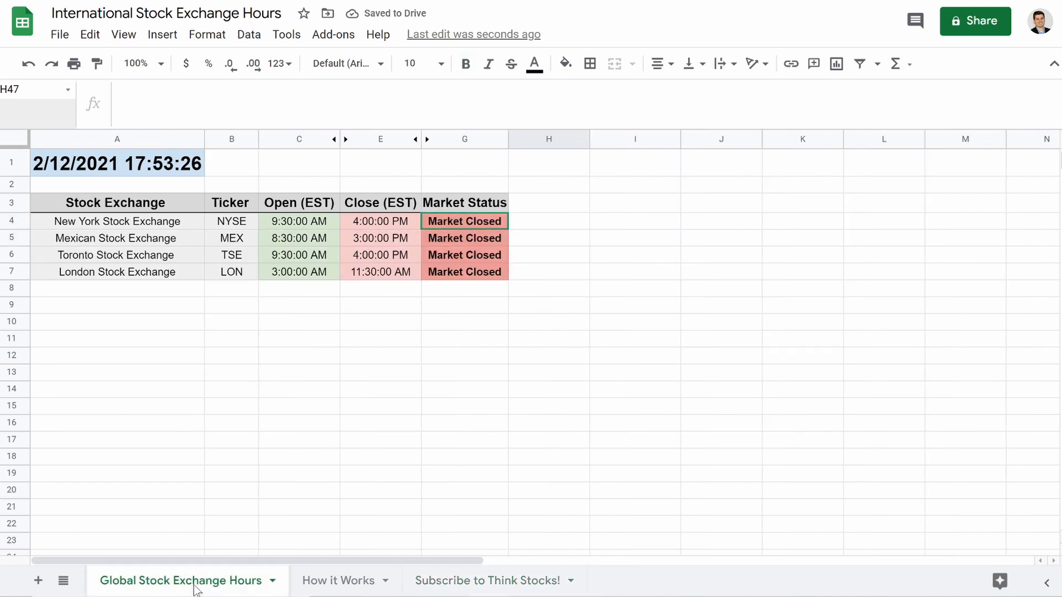
Check the G4–G7 status formulas and correct London's close time in G7 from TIME(11,3,0) to TIME(11,30,0).
left_click(440, 223)
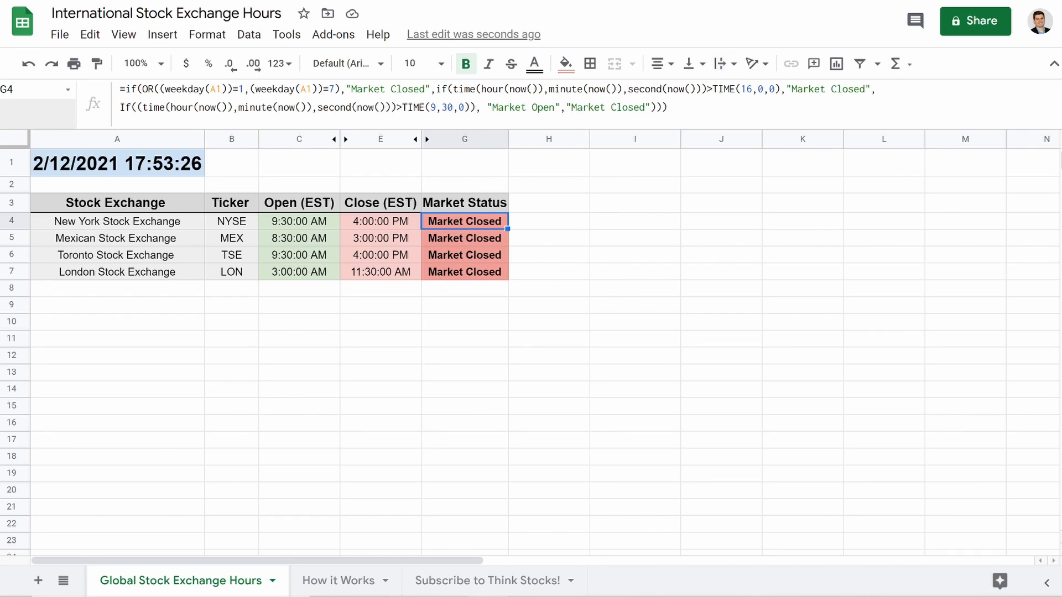
key("Down")
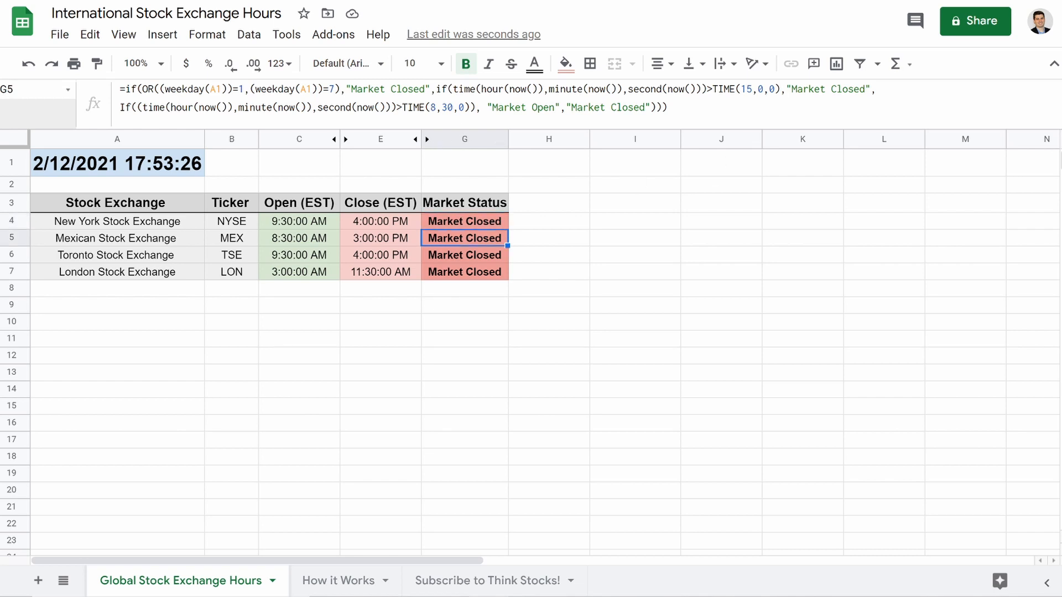
key("Down")
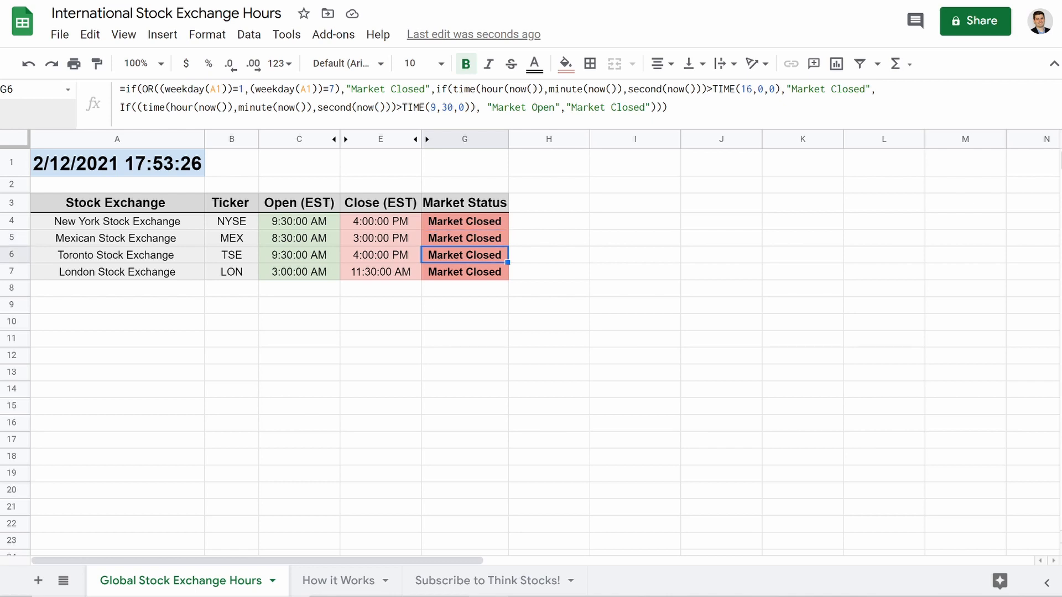
key("Down")
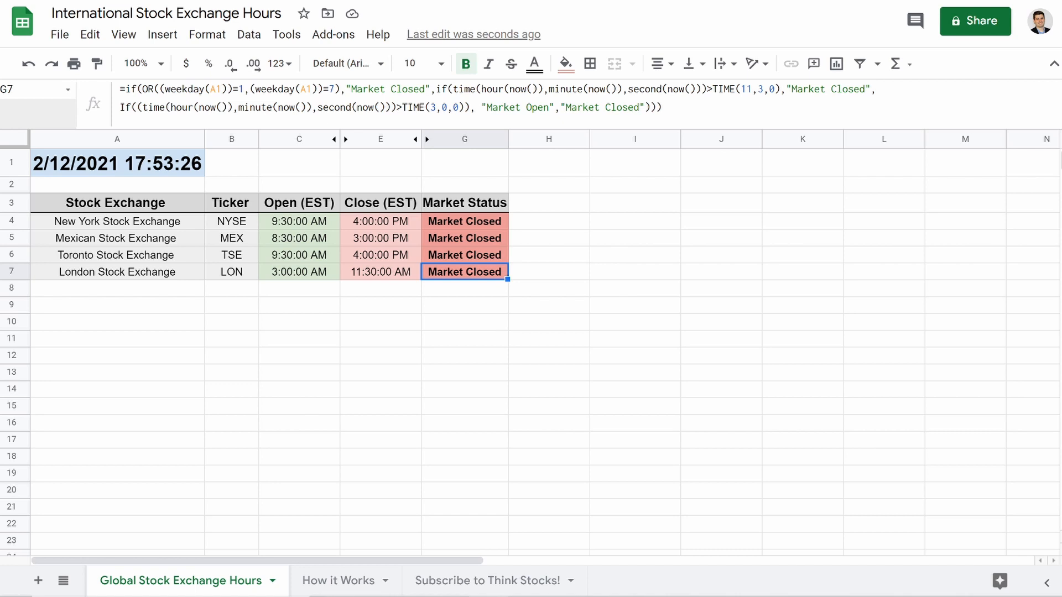
left_click(764, 89)
type("0")
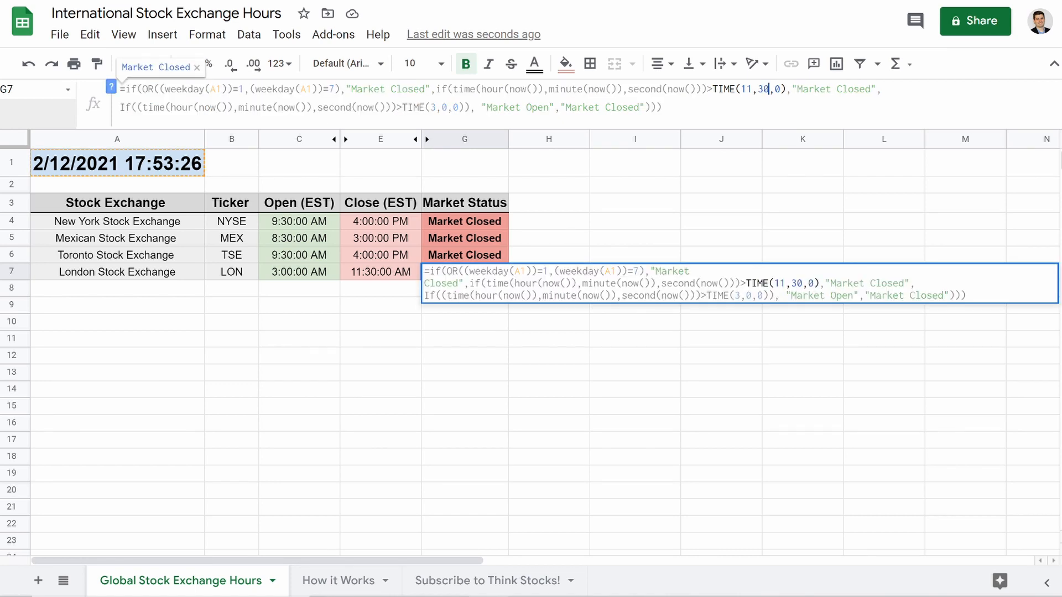
left_click(725, 164)
left_click(484, 277)
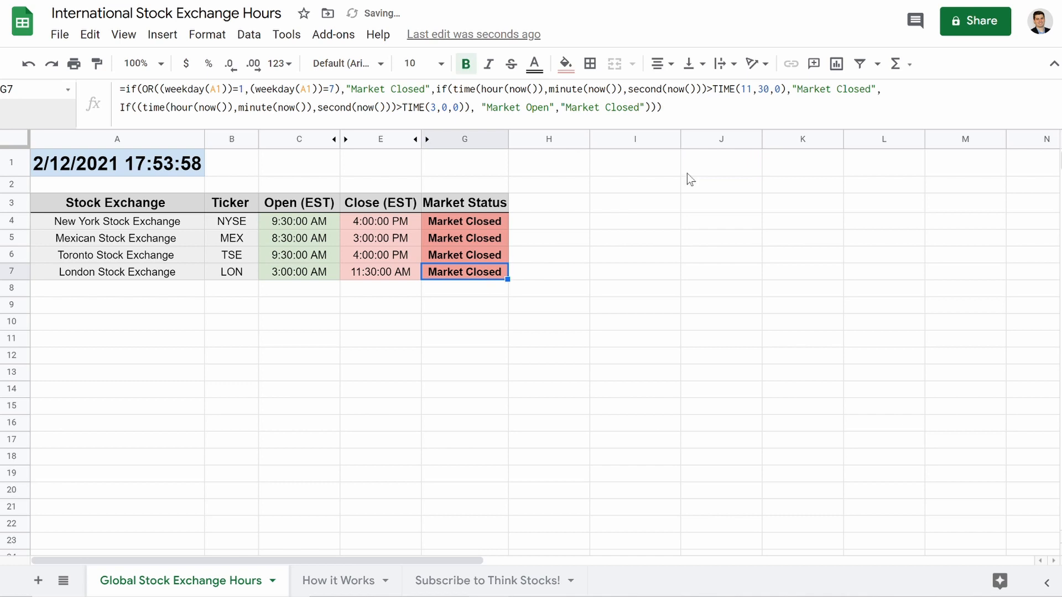